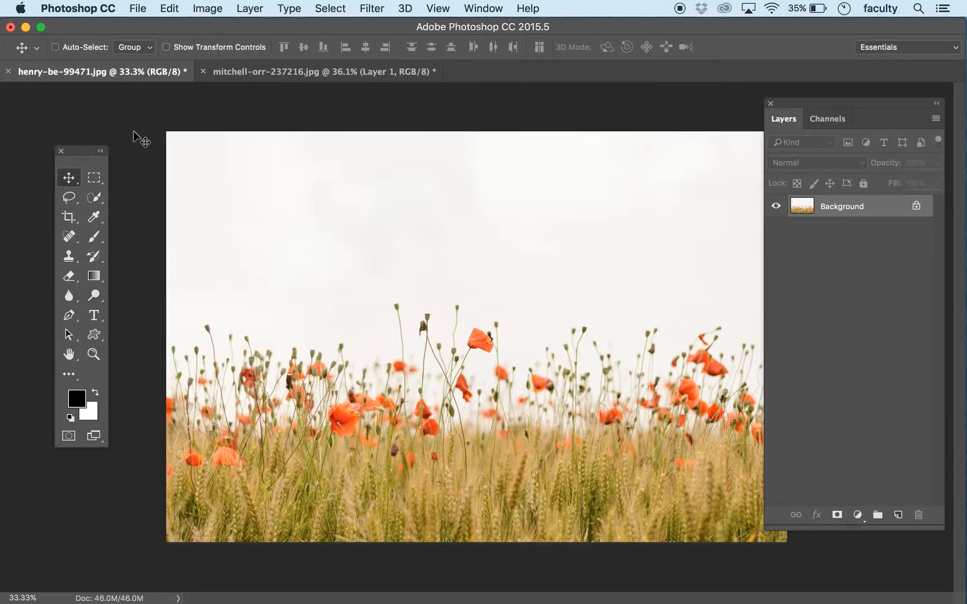
{"action": "left_click", "coordinate": [222, 76]}
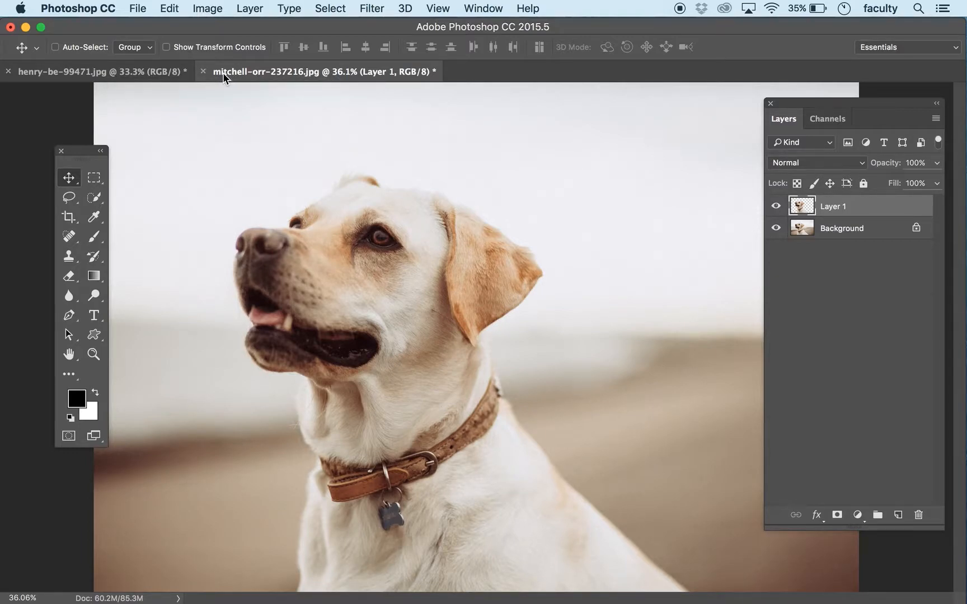
{"action": "left_click", "coordinate": [168, 70]}
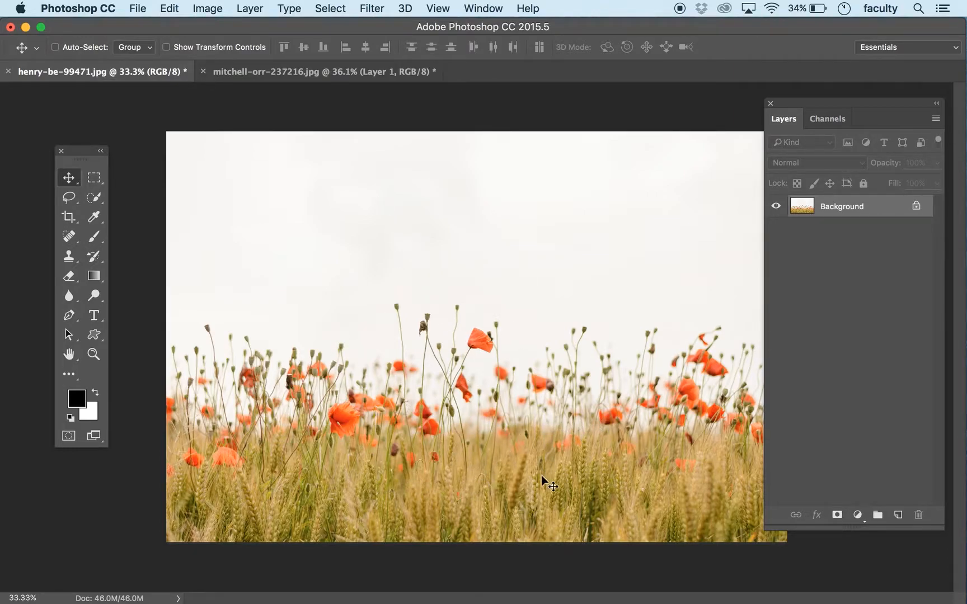
{"action": "left_click", "coordinate": [300, 74]}
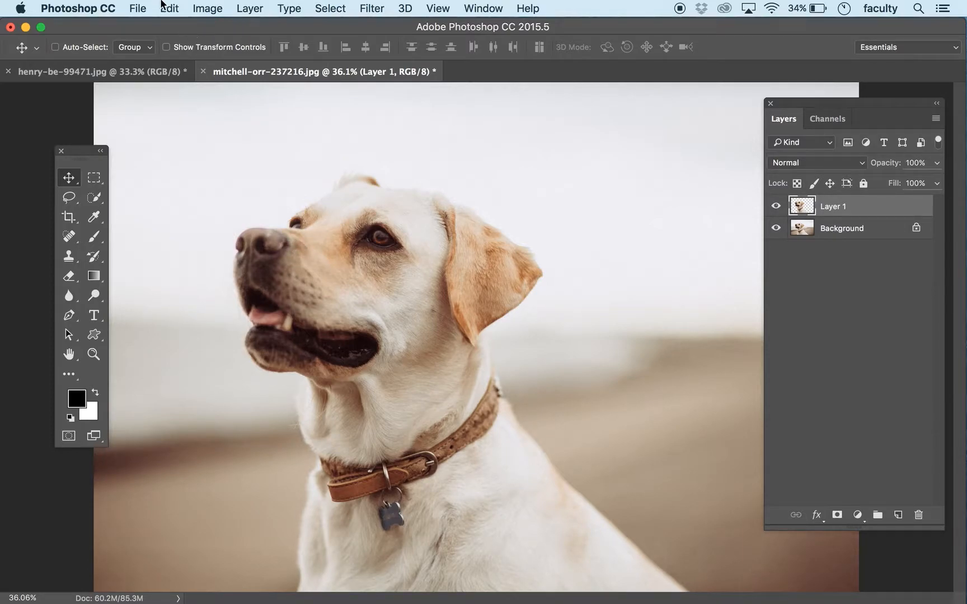
Step: Create a new 27 × 40 inch RGB document at 300 pixels/inch with a white background, named nrp-252-onesheet
{"action": "left_click", "coordinate": [138, 8]}
{"action": "left_click", "coordinate": [152, 26]}
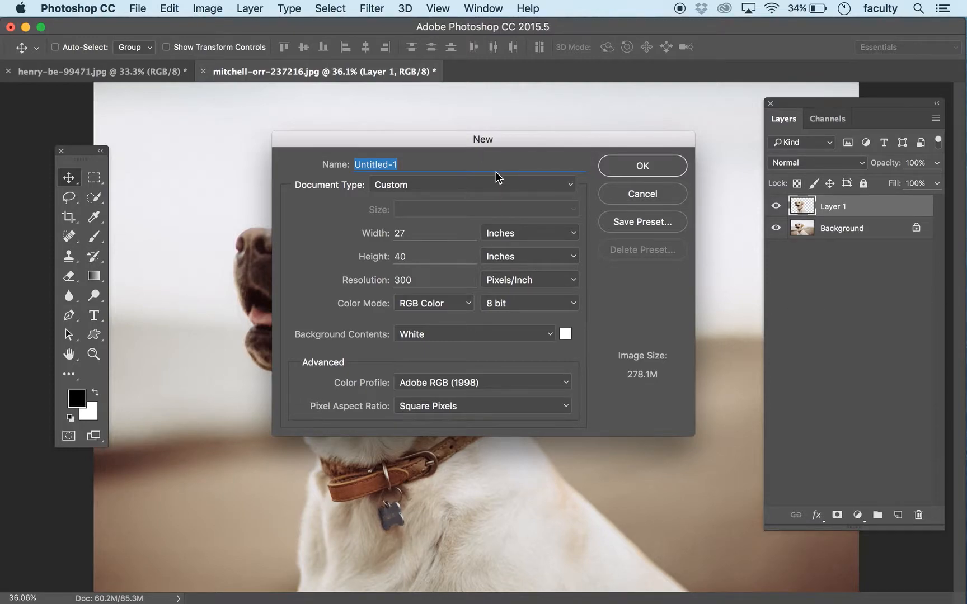
{"action": "type", "text": "nrp-252-onesheet"}
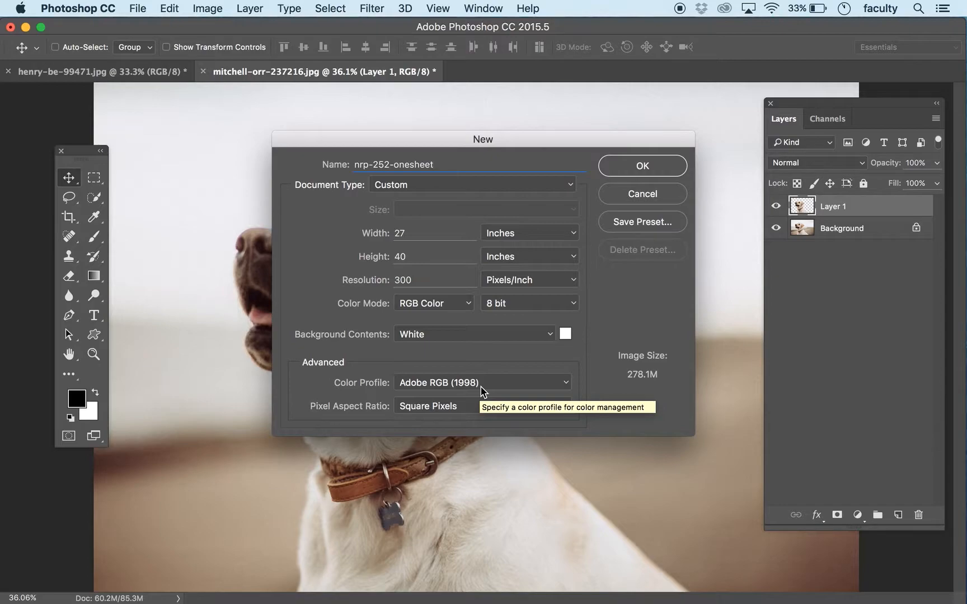
{"action": "left_click", "coordinate": [642, 163]}
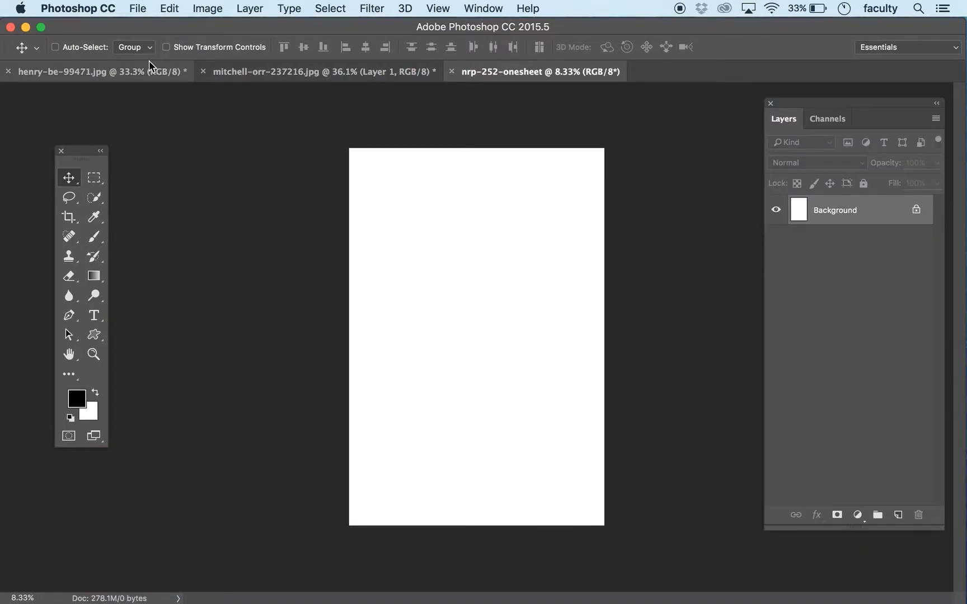
Step: Check the new document's image size in inches
{"action": "left_click", "coordinate": [206, 8]}
{"action": "left_click", "coordinate": [312, 132]}
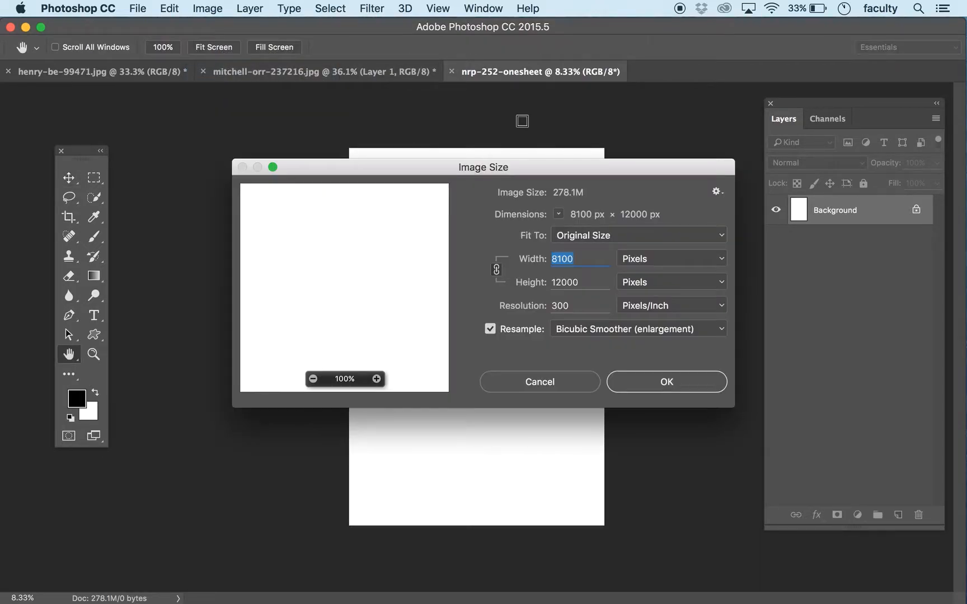
{"action": "left_click", "coordinate": [645, 257]}
{"action": "left_click", "coordinate": [643, 271]}
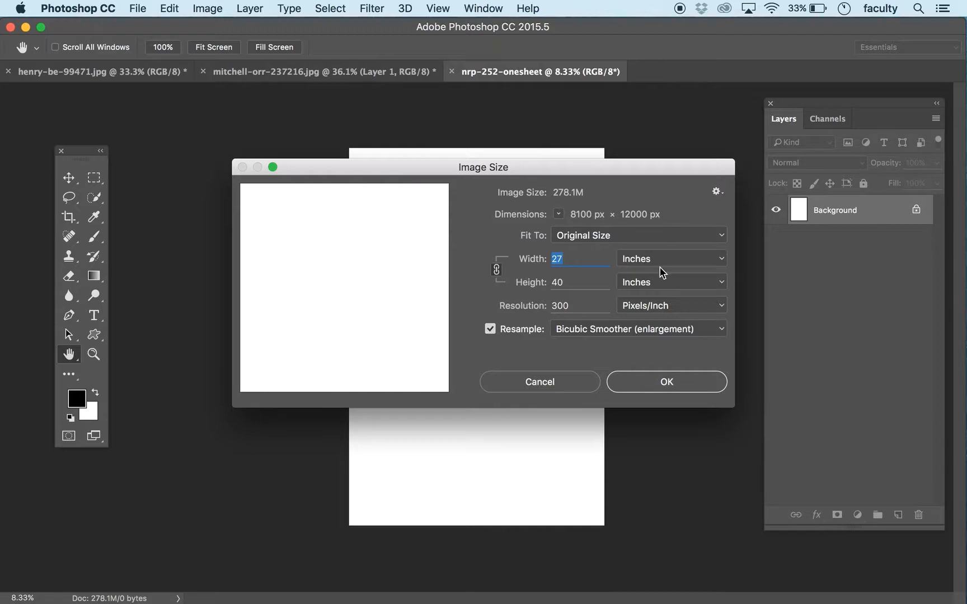
{"action": "left_click", "coordinate": [647, 390]}
{"action": "left_click", "coordinate": [557, 384]}
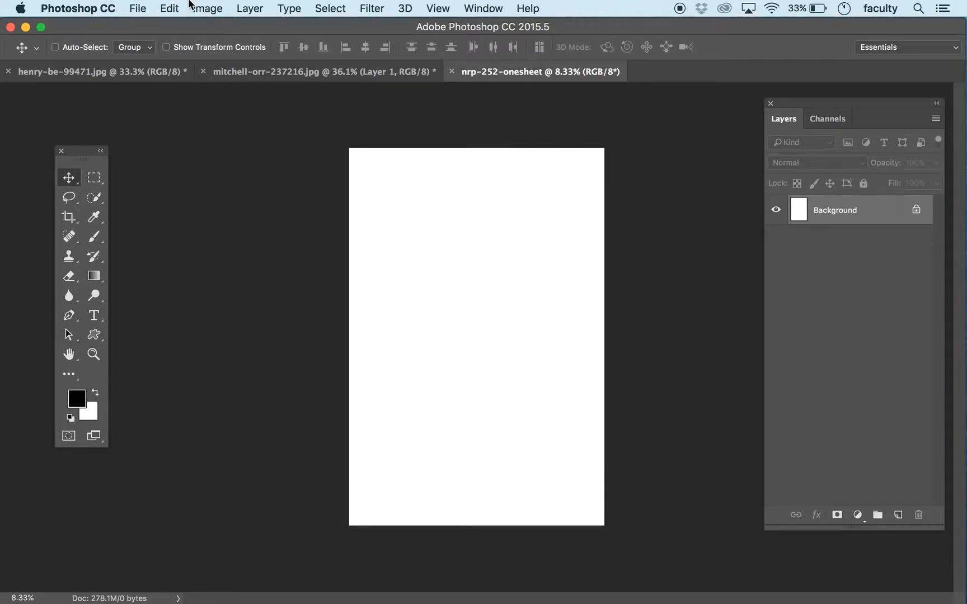
Step: Set the poppy field photo's resolution to 300 pixels/inch with resampling turned off
{"action": "key", "text": "ctrl+Tab"}
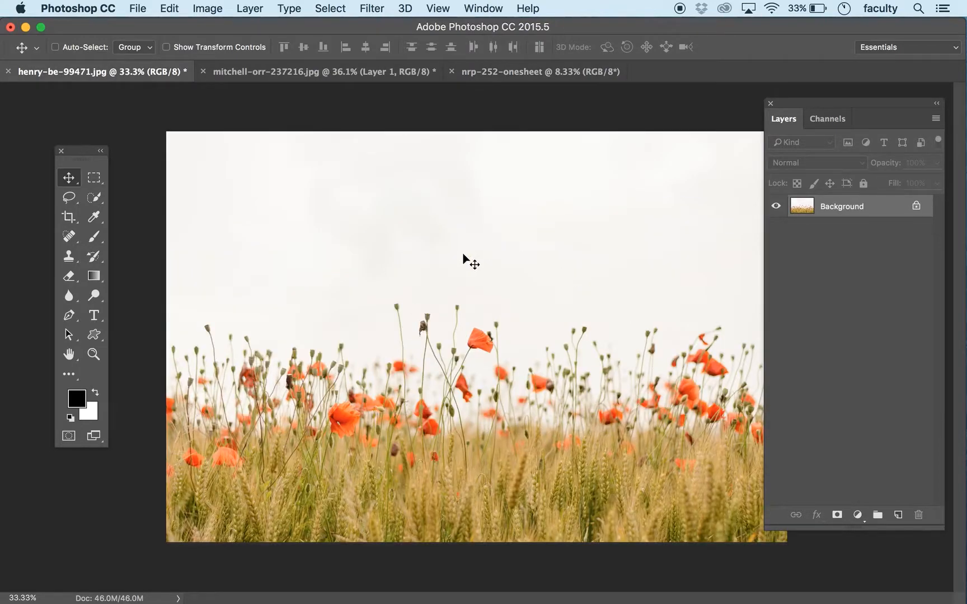
{"action": "left_click", "coordinate": [206, 7]}
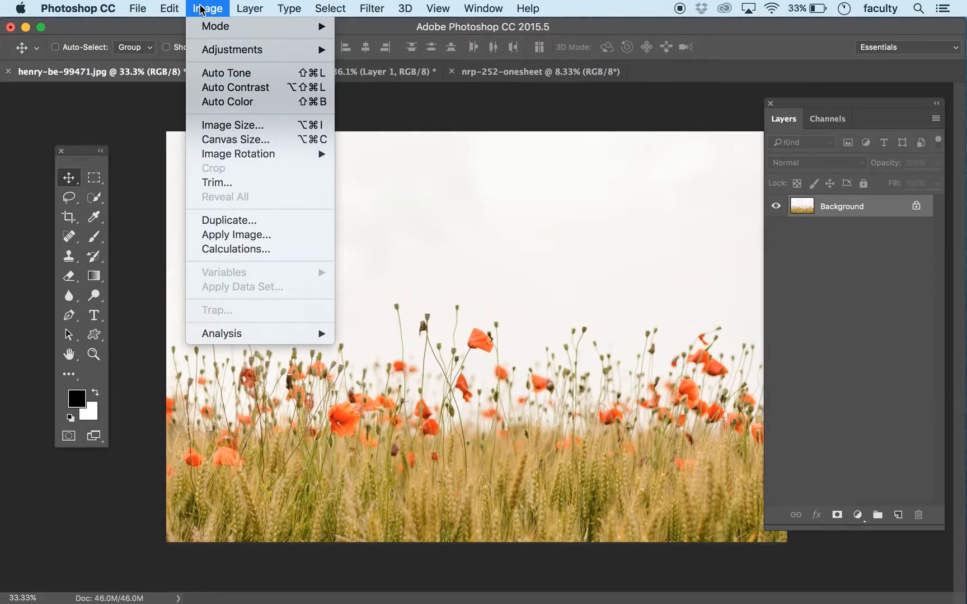
{"action": "left_click", "coordinate": [234, 130]}
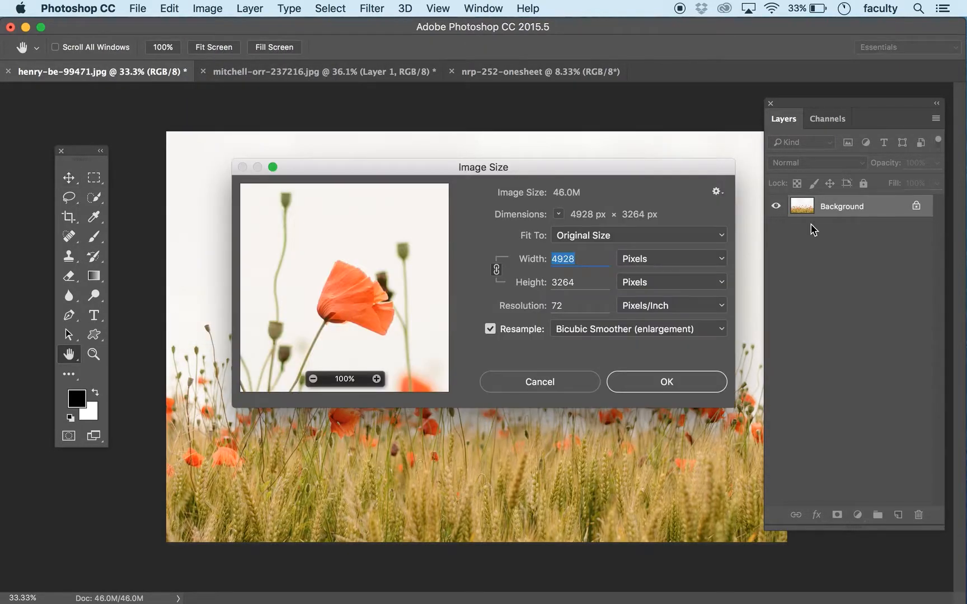
{"action": "left_click", "coordinate": [644, 260]}
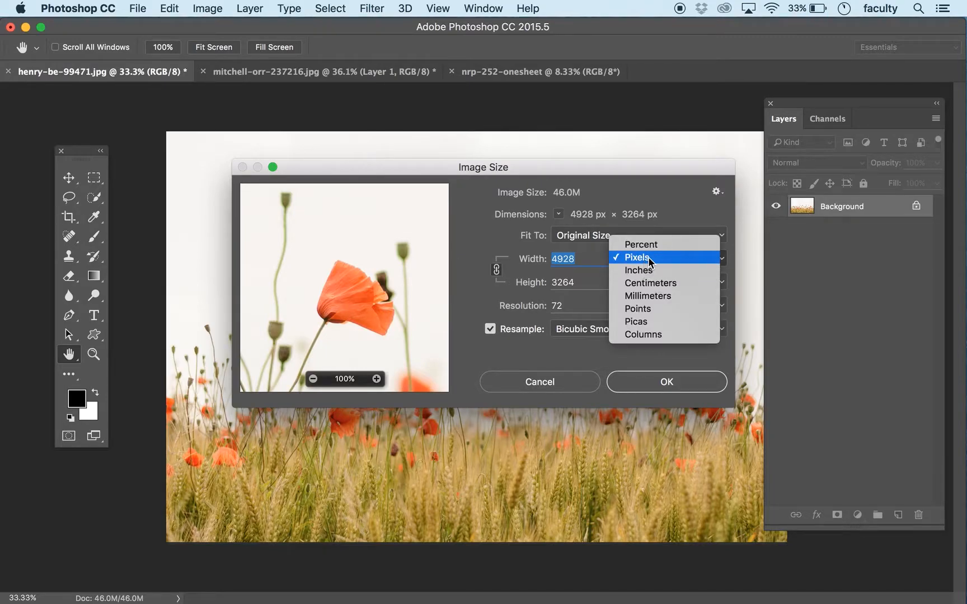
{"action": "left_click", "coordinate": [649, 258]}
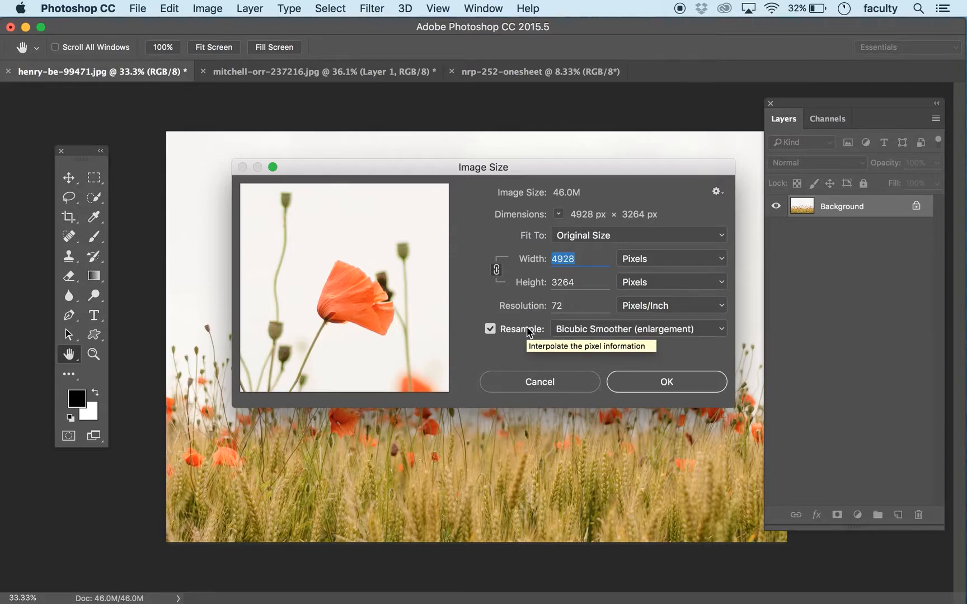
{"action": "left_click", "coordinate": [496, 329]}
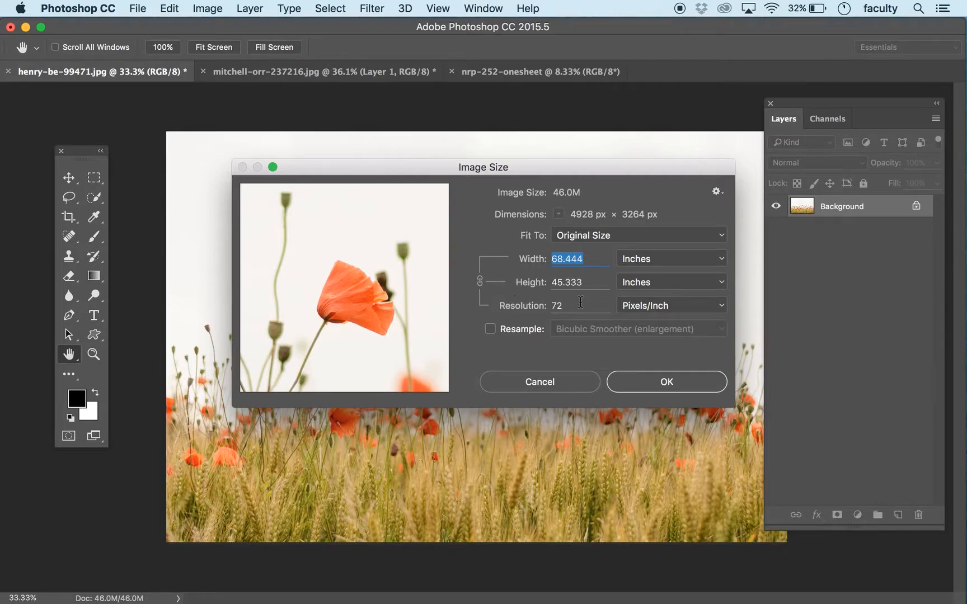
{"action": "left_click_drag", "start_coordinate": [581, 305], "coordinate": [534, 303]}
{"action": "type", "text": "300"}
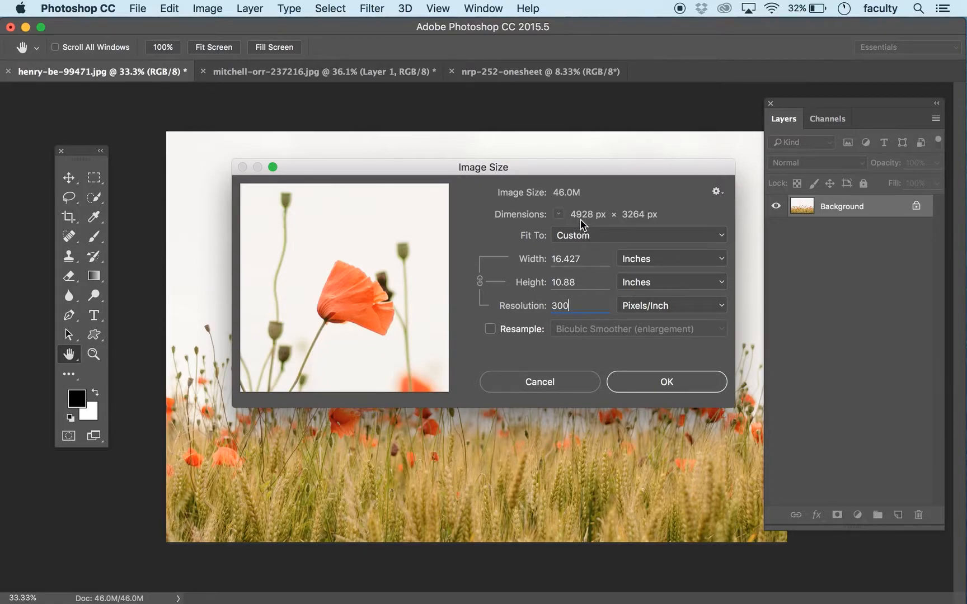
{"action": "left_click", "coordinate": [670, 383]}
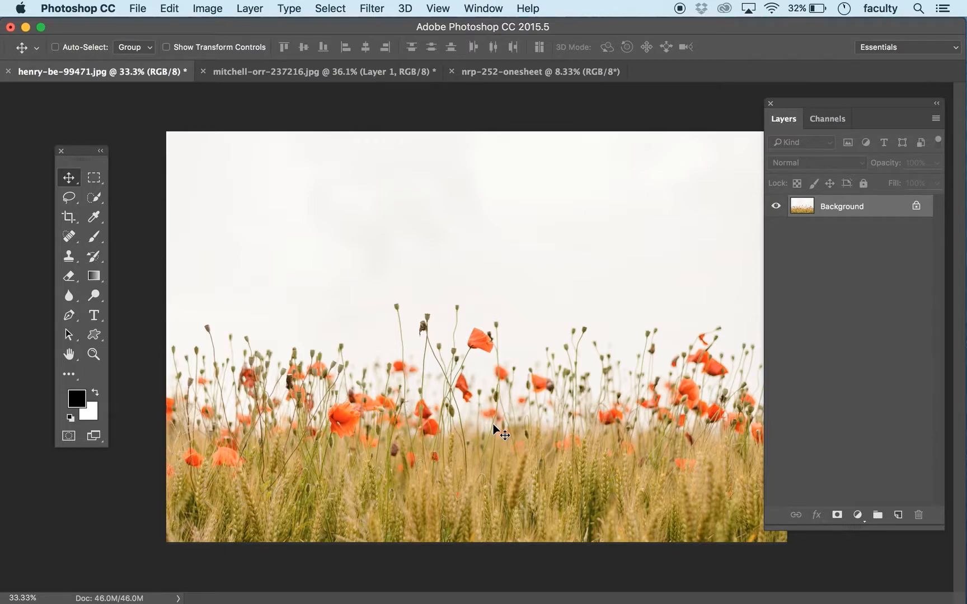
Step: Turn on resampling for the poppy field photo, set its height to 25 inches, and inspect the enlarged flower in the preview
{"action": "left_click", "coordinate": [215, 7]}
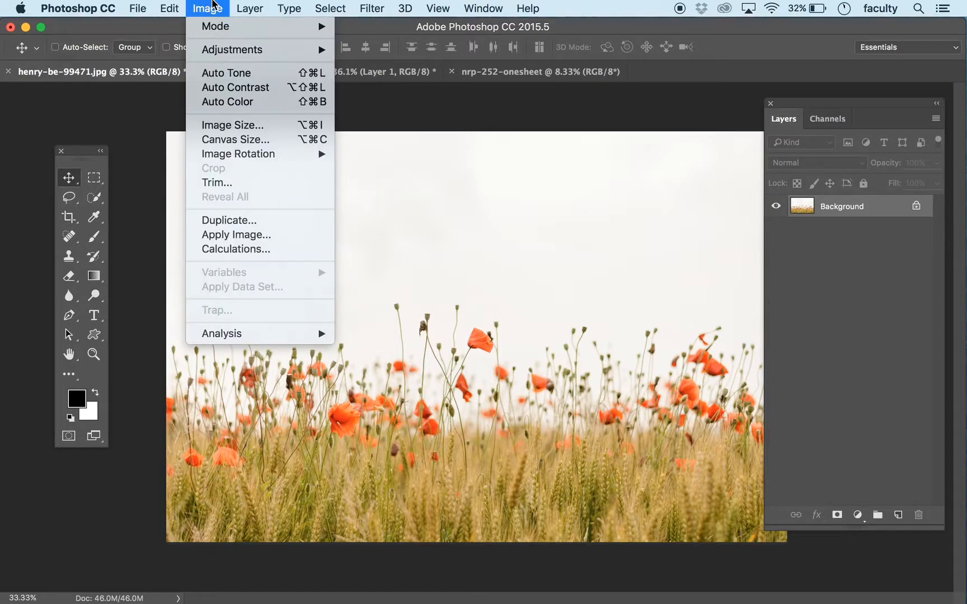
{"action": "left_click", "coordinate": [255, 134]}
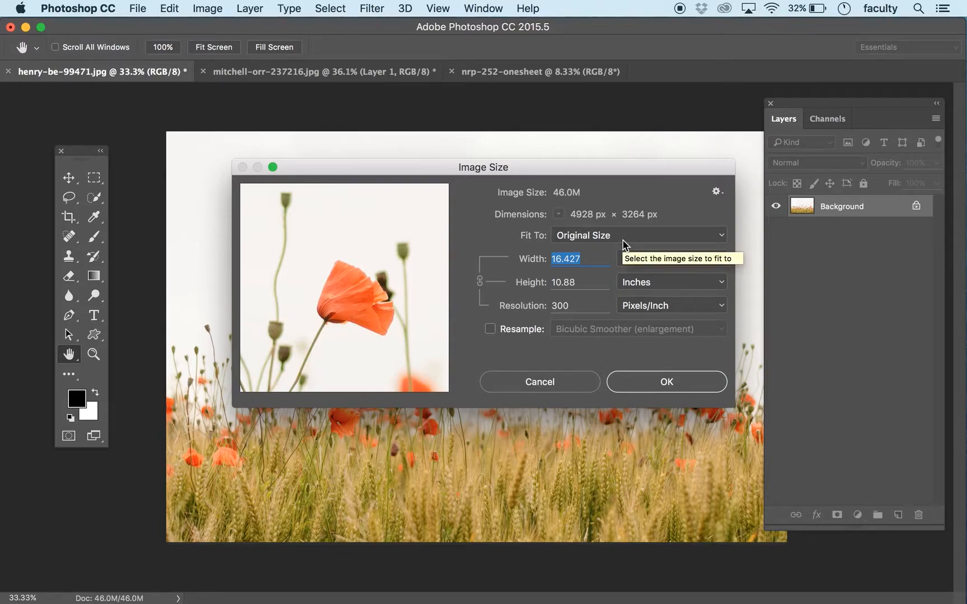
{"action": "left_click", "coordinate": [491, 330]}
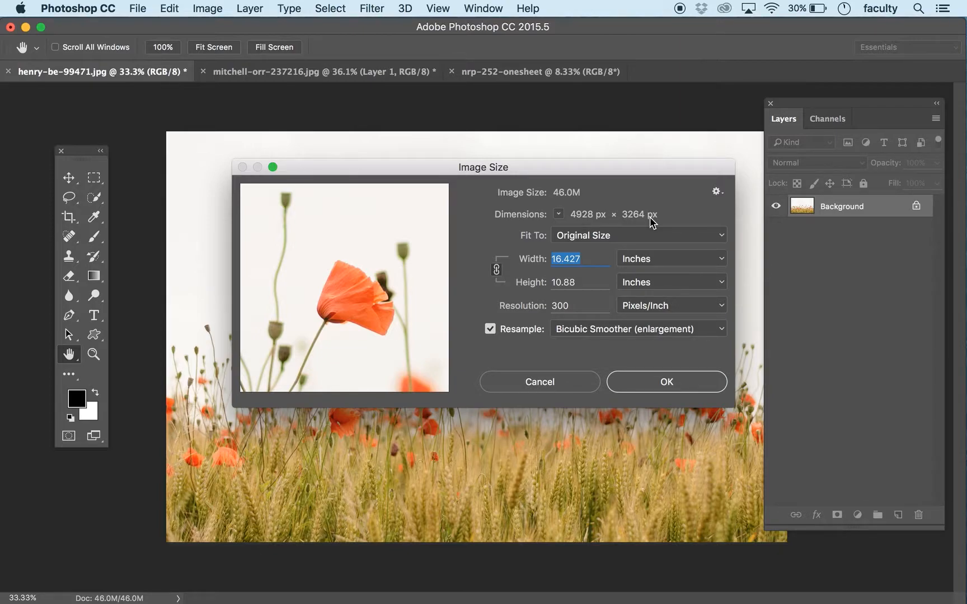
{"action": "left_click", "coordinate": [574, 282]}
{"action": "double_click", "coordinate": [574, 282]}
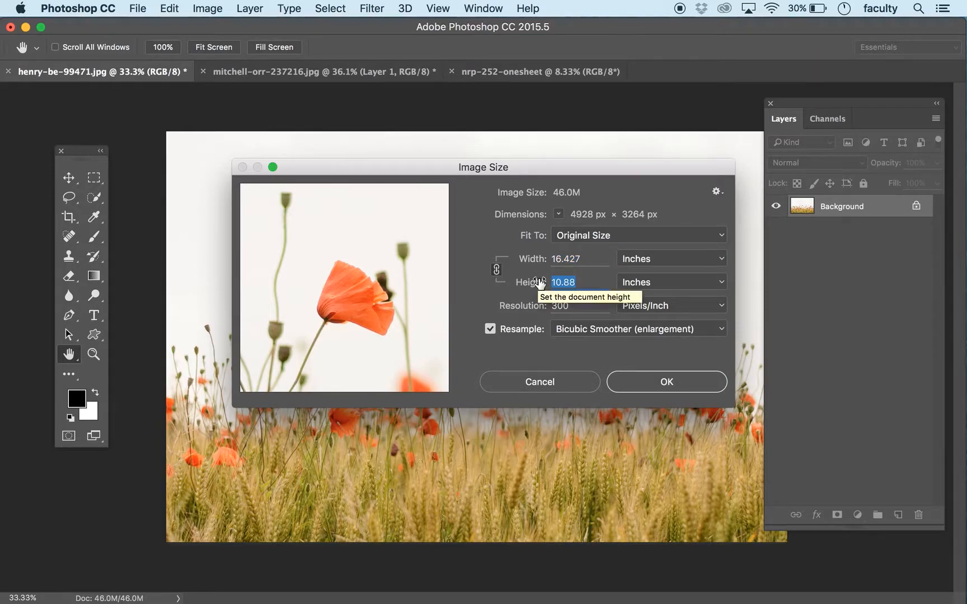
{"action": "type", "text": "25"}
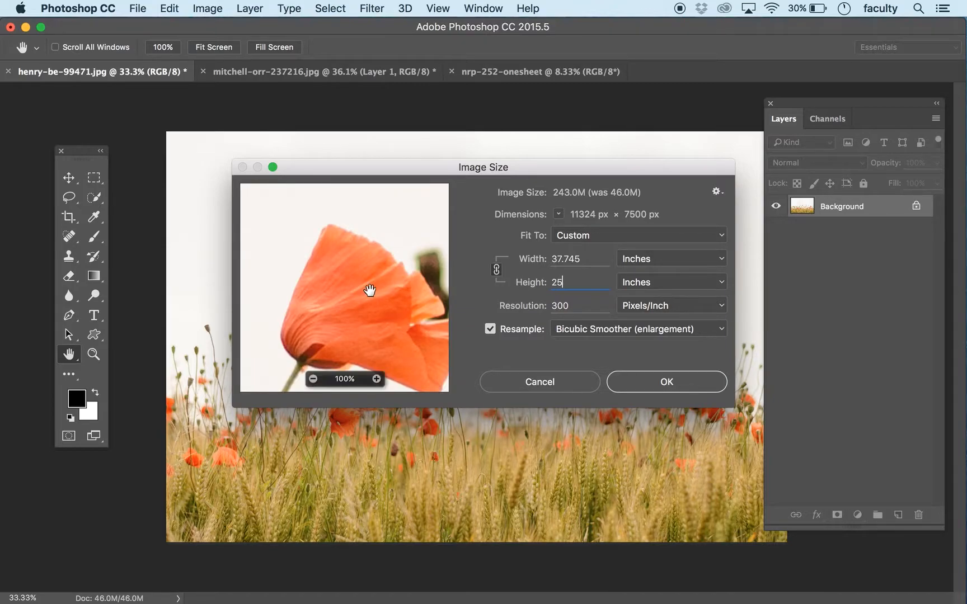
{"action": "left_click_drag", "start_coordinate": [354, 293], "coordinate": [330, 262]}
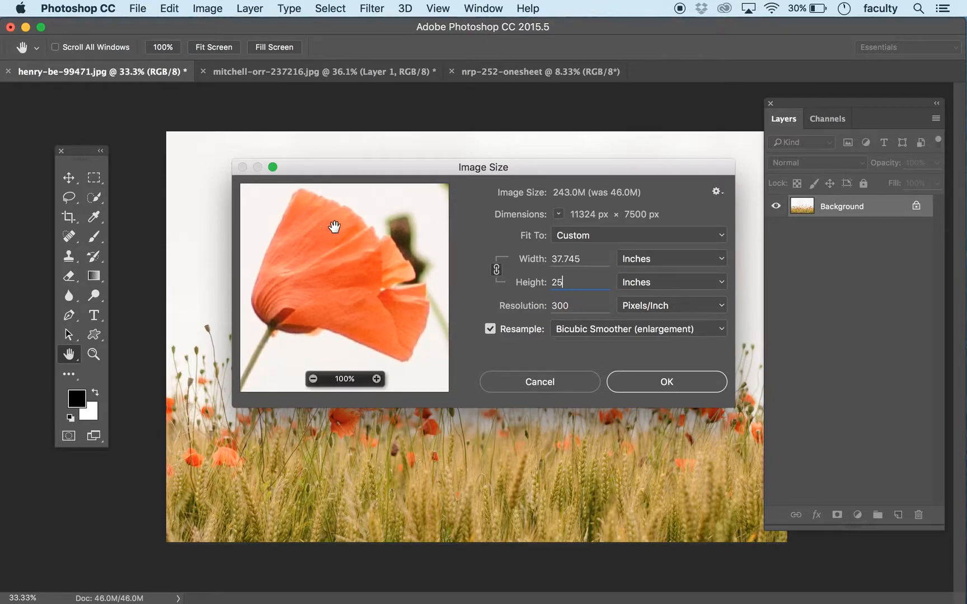
{"action": "left_click_drag", "start_coordinate": [334, 309], "coordinate": [341, 320]}
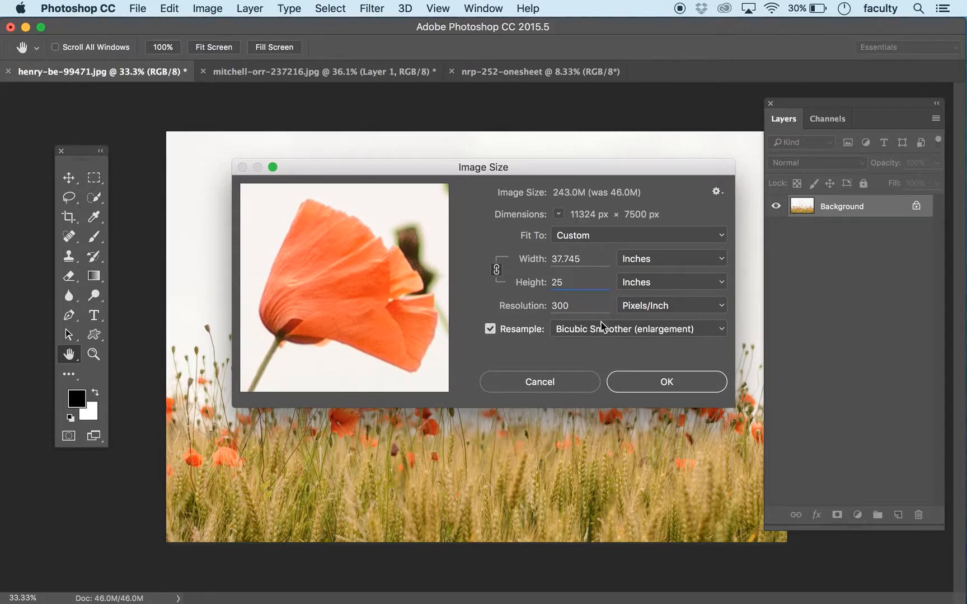
Step: Try the resampling methods for the enlargement and settle on Preserve Details (enlargement)
{"action": "left_click", "coordinate": [722, 329]}
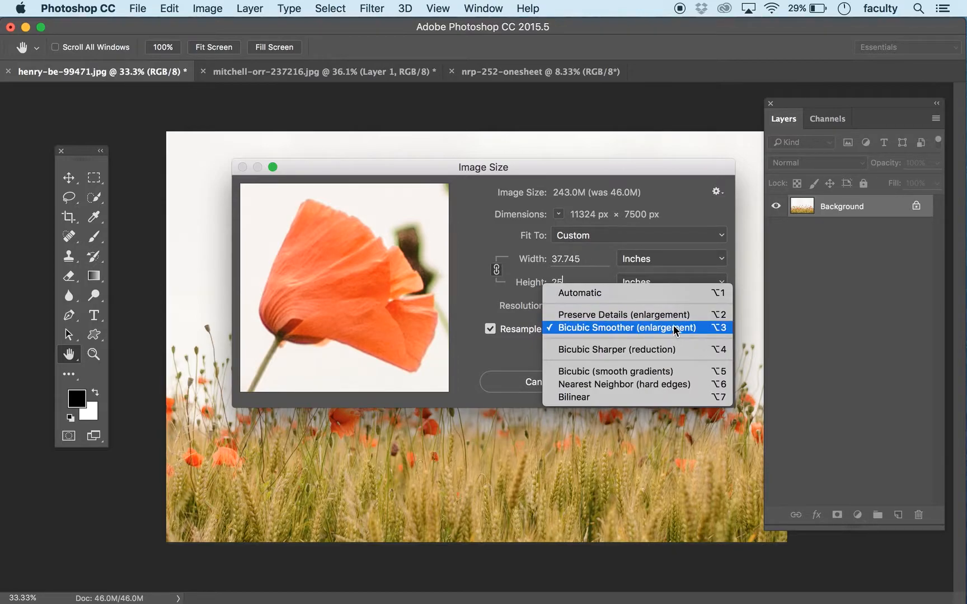
{"action": "left_click", "coordinate": [673, 329]}
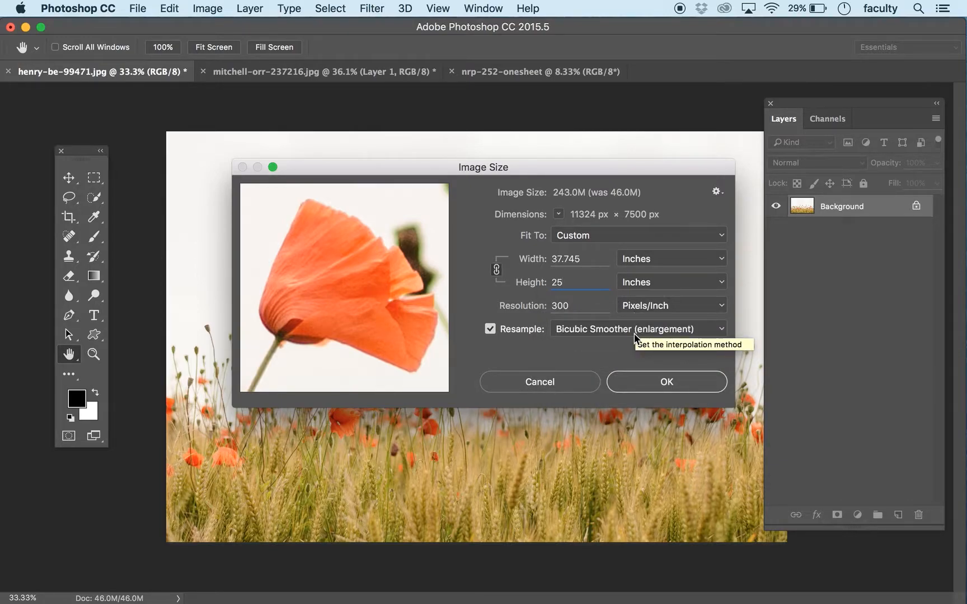
{"action": "left_click", "coordinate": [612, 330]}
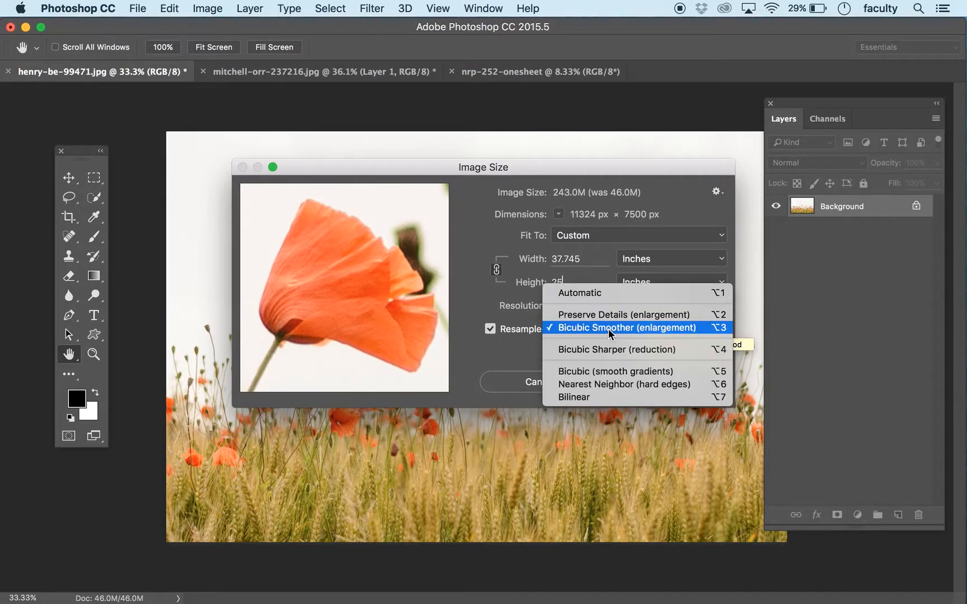
{"action": "left_click", "coordinate": [610, 314]}
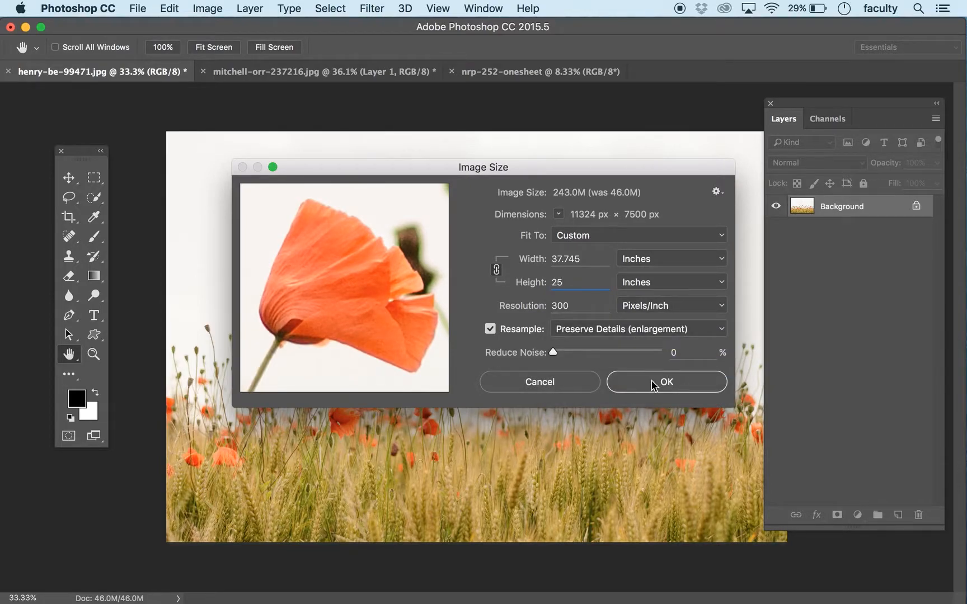
{"action": "left_click", "coordinate": [650, 330]}
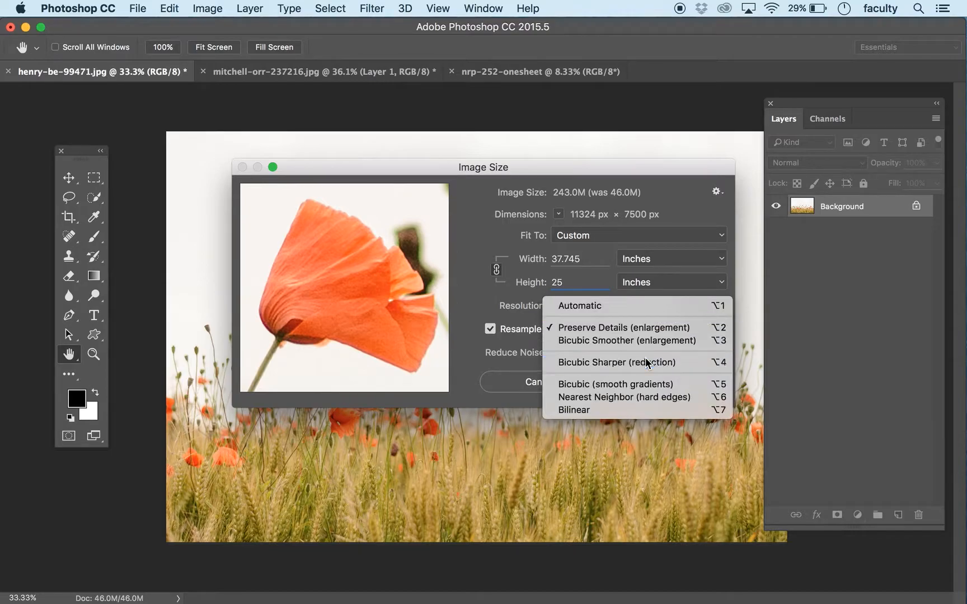
{"action": "left_click", "coordinate": [643, 364]}
{"action": "left_click", "coordinate": [636, 330]}
{"action": "left_click", "coordinate": [635, 294]}
{"action": "left_click_drag", "start_coordinate": [560, 348], "coordinate": [532, 348]}
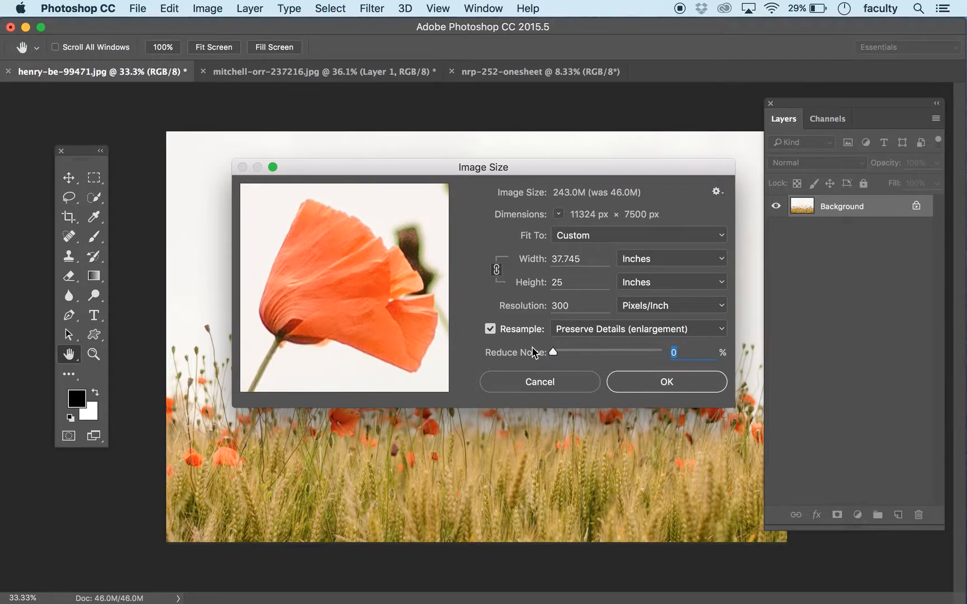
{"action": "left_click", "coordinate": [649, 328]}
{"action": "left_click", "coordinate": [654, 329]}
Step: Adjust the noise reduction while checking the flower preview, and apply the poppy photo's enlargement
{"action": "left_click_drag", "start_coordinate": [553, 353], "coordinate": [600, 351]}
{"action": "mouse_move", "coordinate": [325, 218]}
{"action": "left_click_drag", "start_coordinate": [624, 352], "coordinate": [660, 353]}
{"action": "type", "text": "0"}
{"action": "left_click_drag", "start_coordinate": [554, 353], "coordinate": [625, 355]}
{"action": "left_click", "coordinate": [673, 382]}
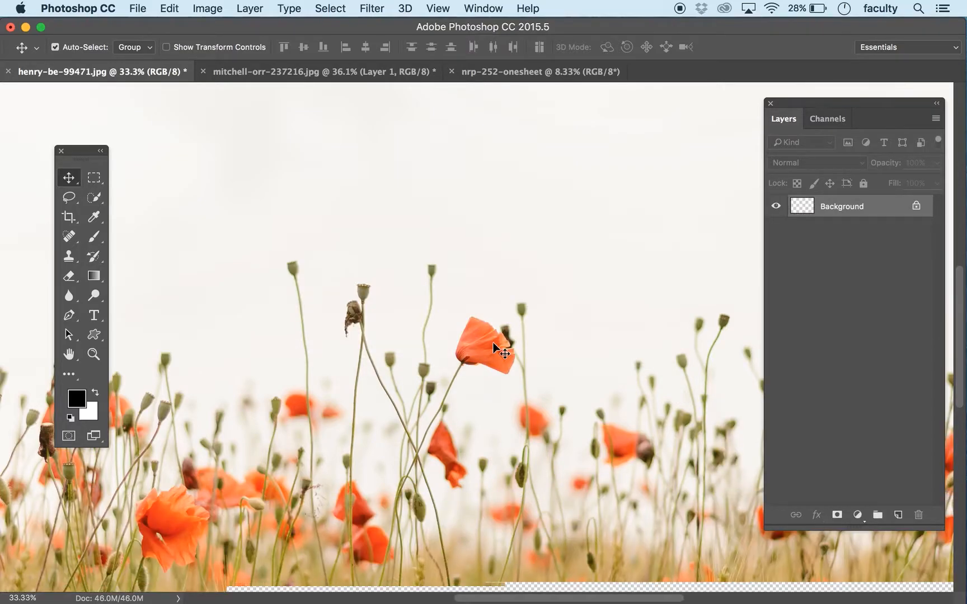
Step: Copy the poppy field photo into nrp-252-onesheet, accept the color profile conversion, and align it with the page's bottom edge
{"action": "key", "text": "super+minus"}
{"action": "key", "text": "super+minus"}
{"action": "key", "text": "super+minus"}
{"action": "key", "text": "super+minus"}
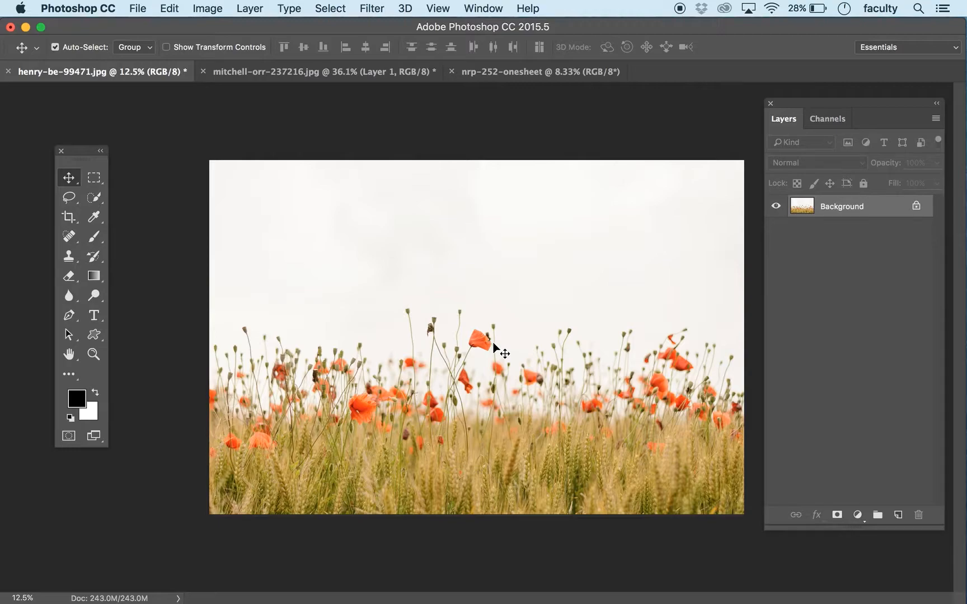
{"action": "key", "text": "super+plus"}
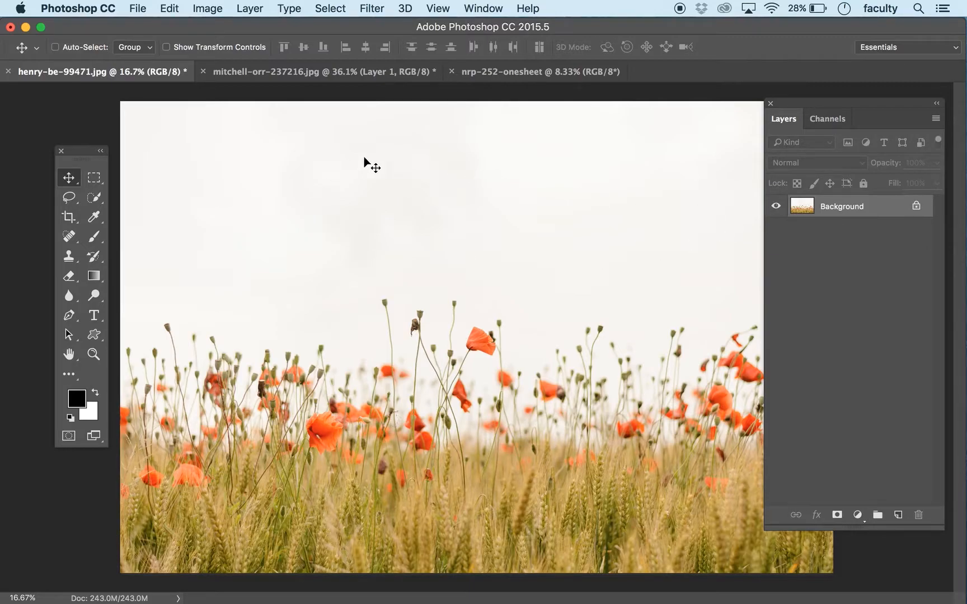
{"action": "left_click_drag", "start_coordinate": [390, 256], "coordinate": [450, 307]}
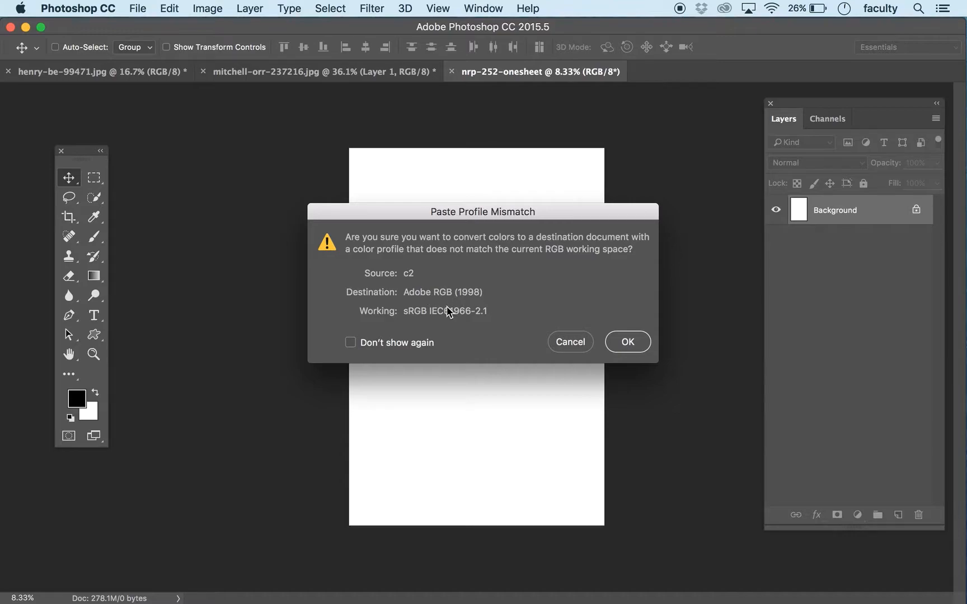
{"action": "left_click", "coordinate": [614, 344]}
{"action": "left_click_drag", "start_coordinate": [527, 378], "coordinate": [515, 440]}
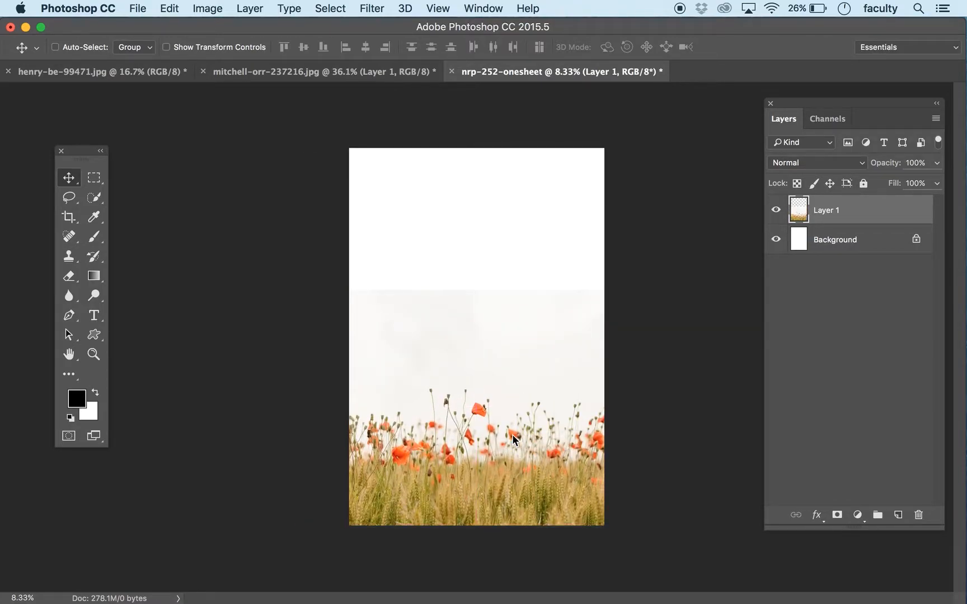
Step: Move the poppy photo up on the page, leaving white space above and below it
{"action": "key", "text": "super+t"}
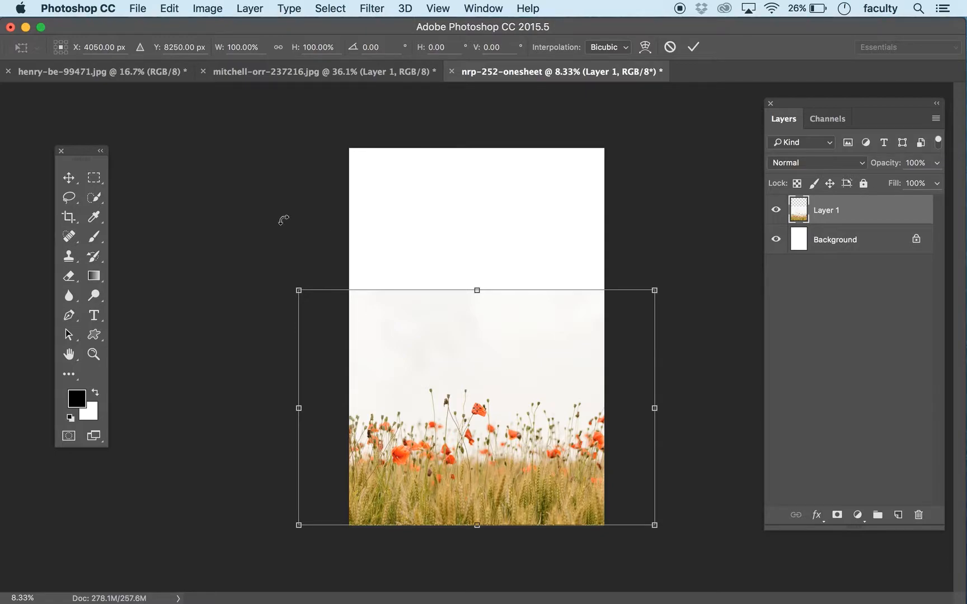
{"action": "left_click", "coordinate": [71, 177]}
{"action": "left_click_drag", "start_coordinate": [441, 333], "coordinate": [446, 247]}
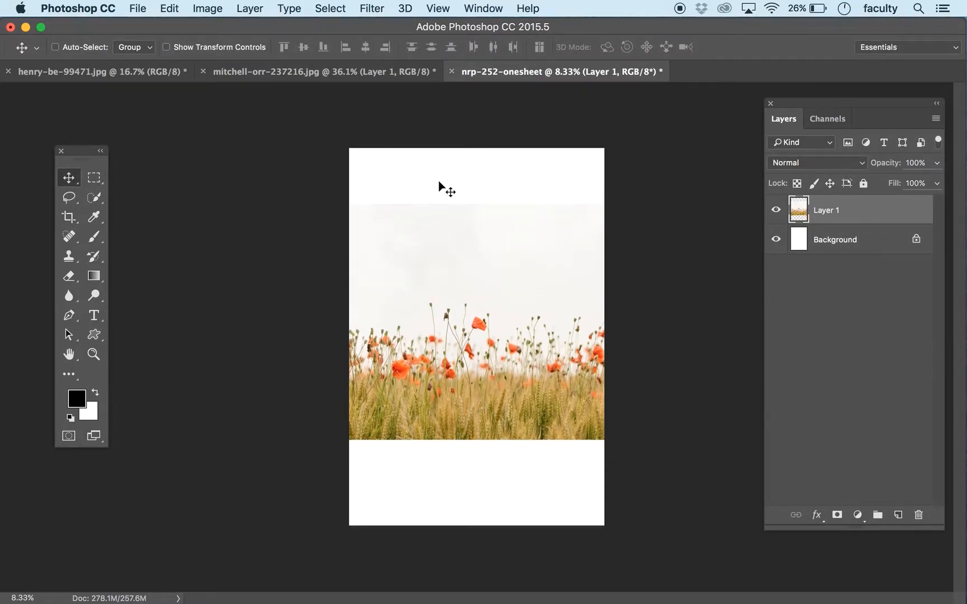
Step: Start saving nrp-252-onesheet as a copy-free Photoshop-format file, with the Desktop as its location
{"action": "left_click", "coordinate": [146, 8]}
{"action": "left_click", "coordinate": [150, 165]}
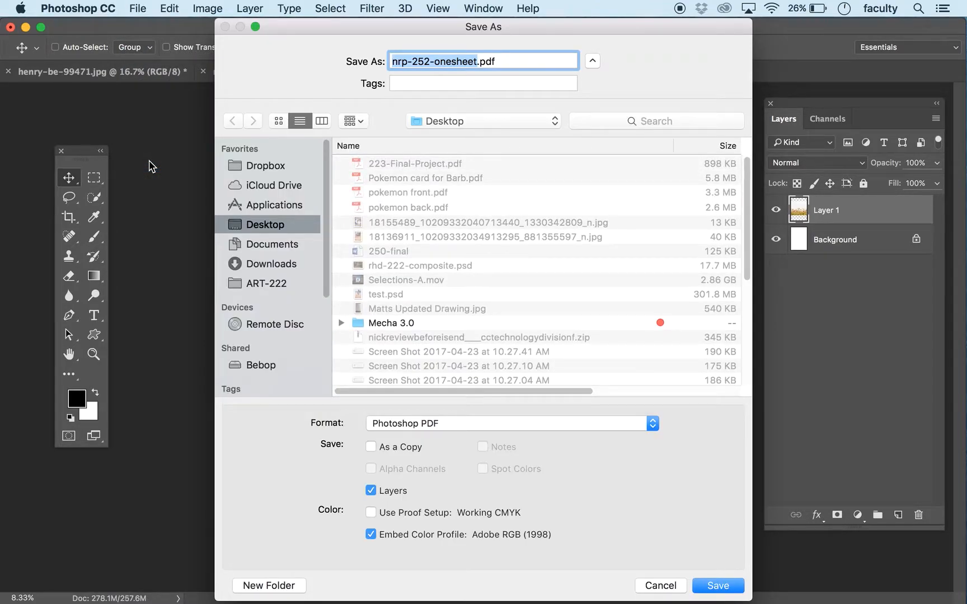
{"action": "left_click", "coordinate": [425, 423]}
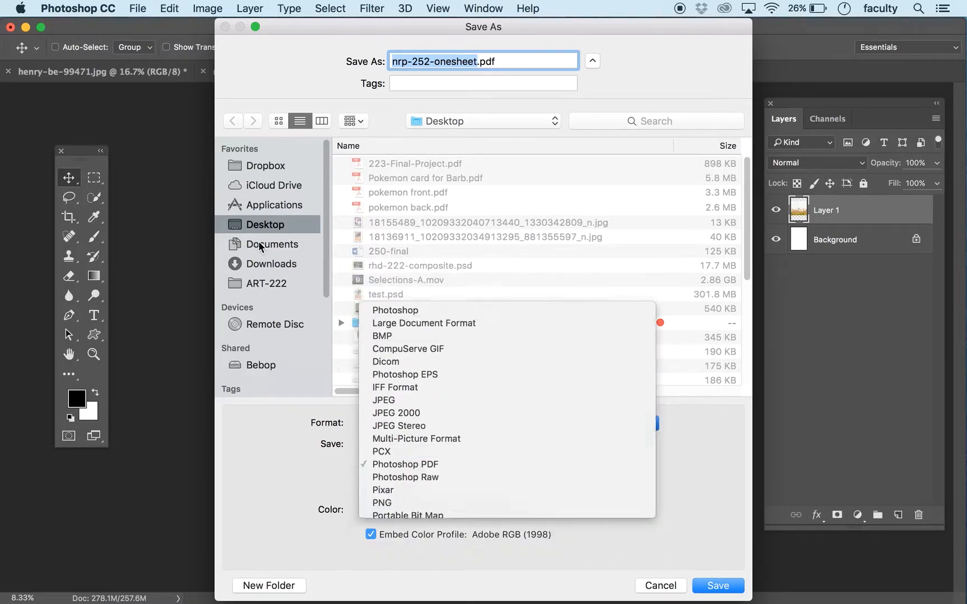
{"action": "left_click", "coordinate": [262, 243]}
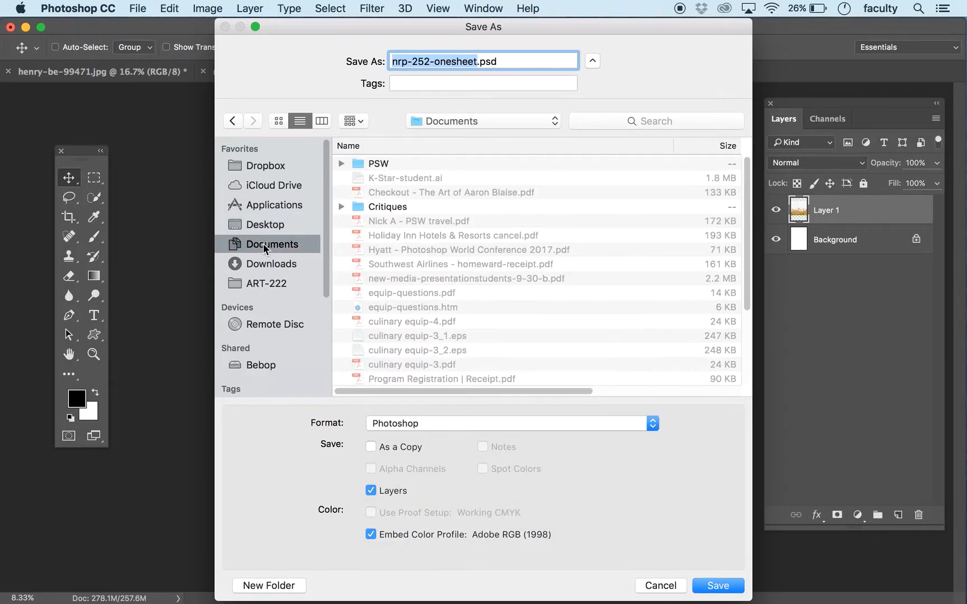
{"action": "left_click", "coordinate": [239, 225]}
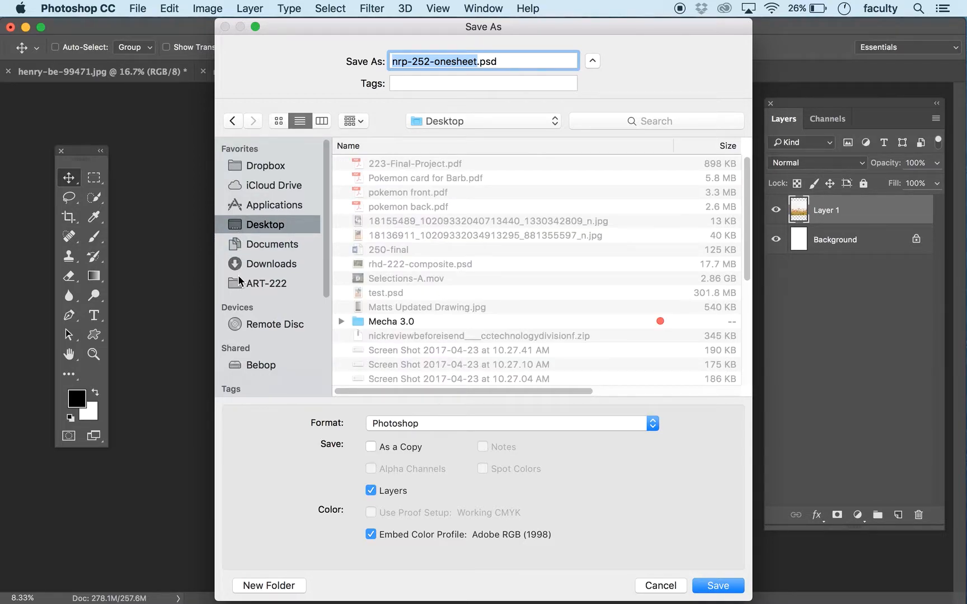
Step: Create a folder named ART 252-Campaign and save nrp-252-onesheet.psd in it with Maximize Compatibility on
{"action": "left_click", "coordinate": [245, 584]}
{"action": "type", "text": "ART"}
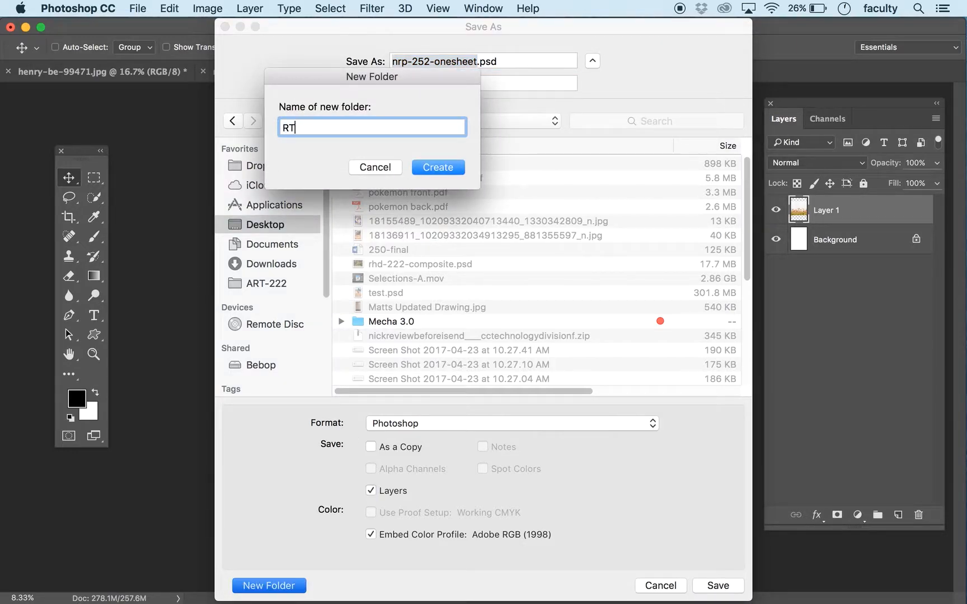
{"action": "key", "text": "BackSpace"}
{"action": "key", "text": "BackSpace"}
{"action": "key", "text": "BackSpace"}
{"action": "type", "text": "ART 252-Campaig"}
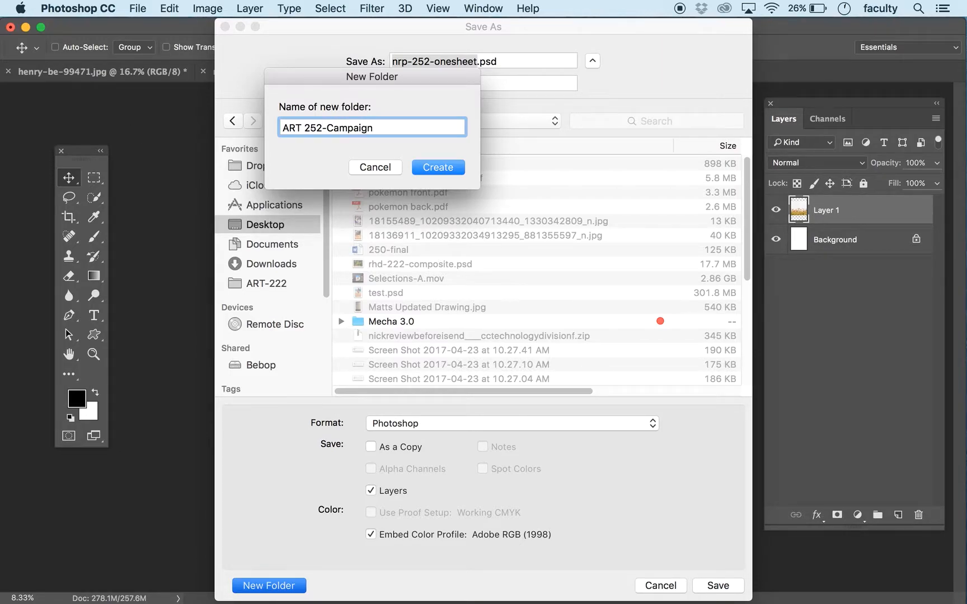
{"action": "type", "text": "n"}
{"action": "key", "text": "Return"}
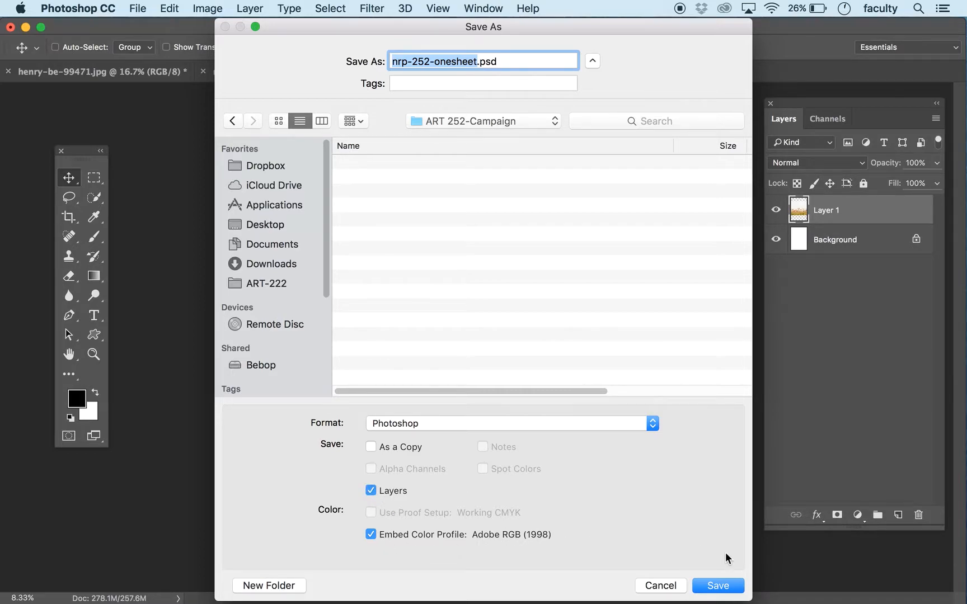
{"action": "left_click", "coordinate": [728, 587]}
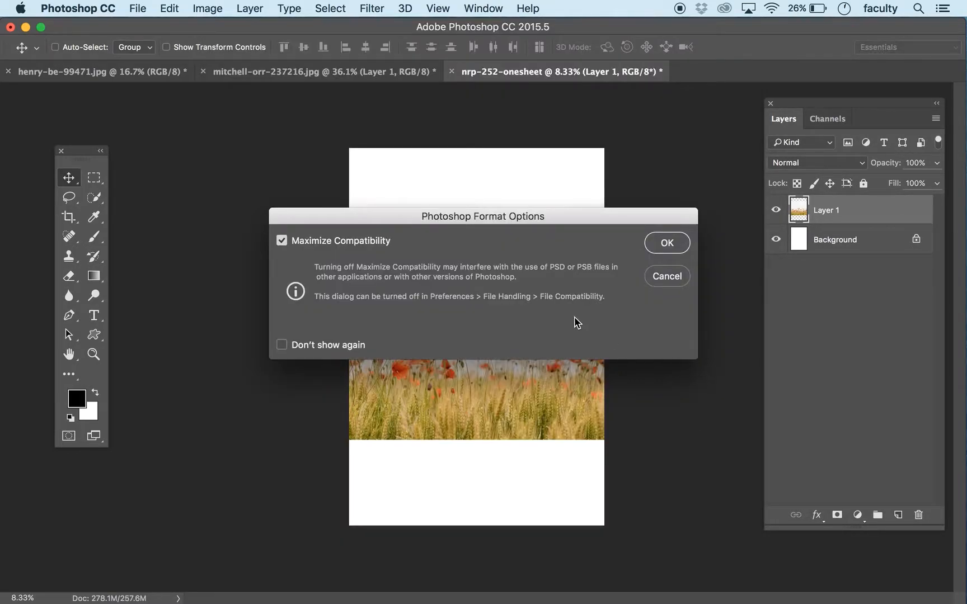
{"action": "left_click", "coordinate": [660, 243]}
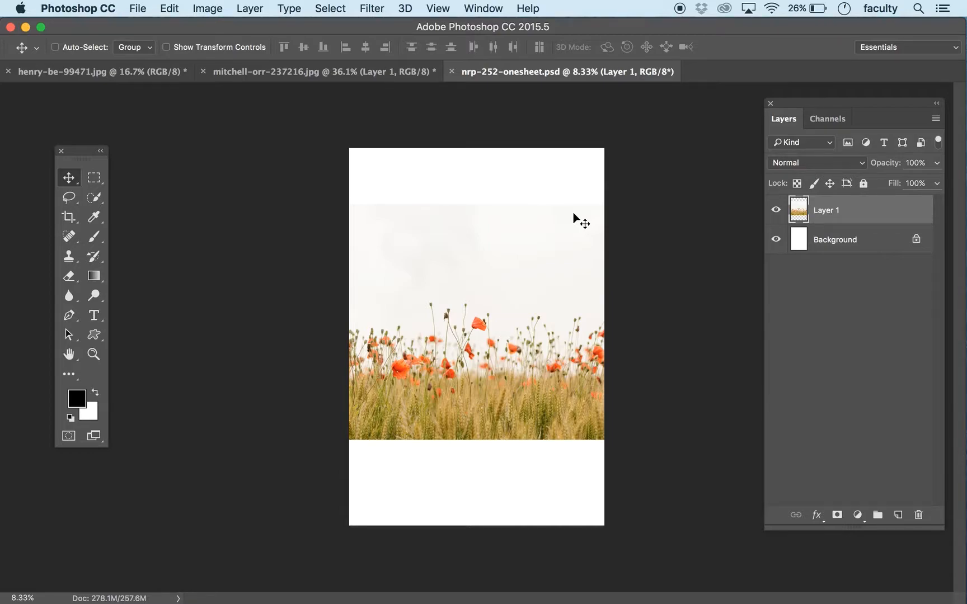
Step: Move the poppy photo down so it is vertically centered on the page
{"action": "mouse_move", "coordinate": [526, 316]}
{"action": "left_mouse_down"}
{"action": "mouse_move", "coordinate": [520, 353]}
{"action": "mouse_move", "coordinate": [525, 331]}
{"action": "left_mouse_up"}
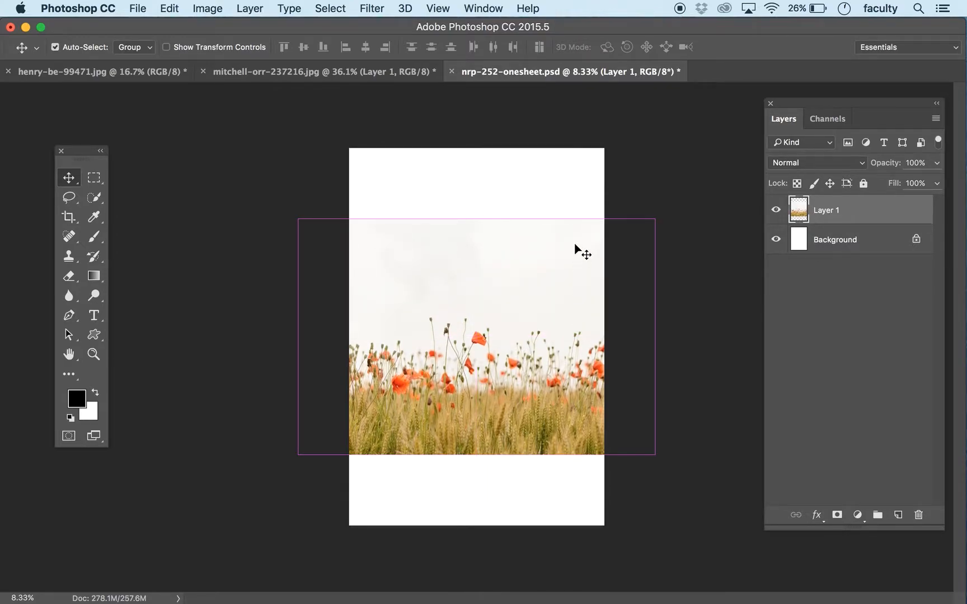
Step: Try stretching the poppy photo to the page's top and bottom edges with Free Transform, and undo the stretch
{"action": "key", "text": "super+t"}
{"action": "left_click_drag", "start_coordinate": [477, 218], "coordinate": [477, 148]}
{"action": "left_click_drag", "start_coordinate": [476, 454], "coordinate": [490, 525]}
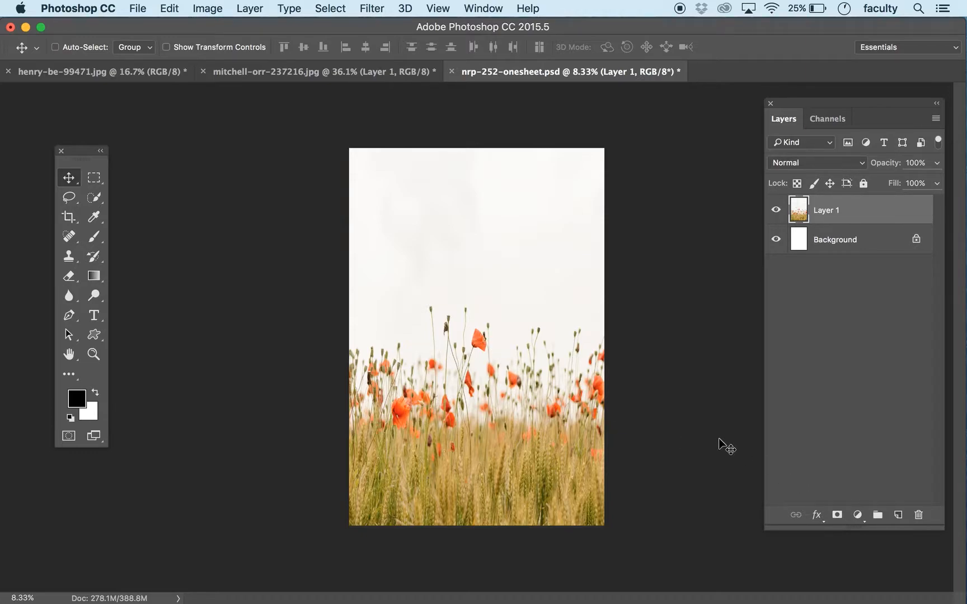
{"action": "key", "text": "super+z"}
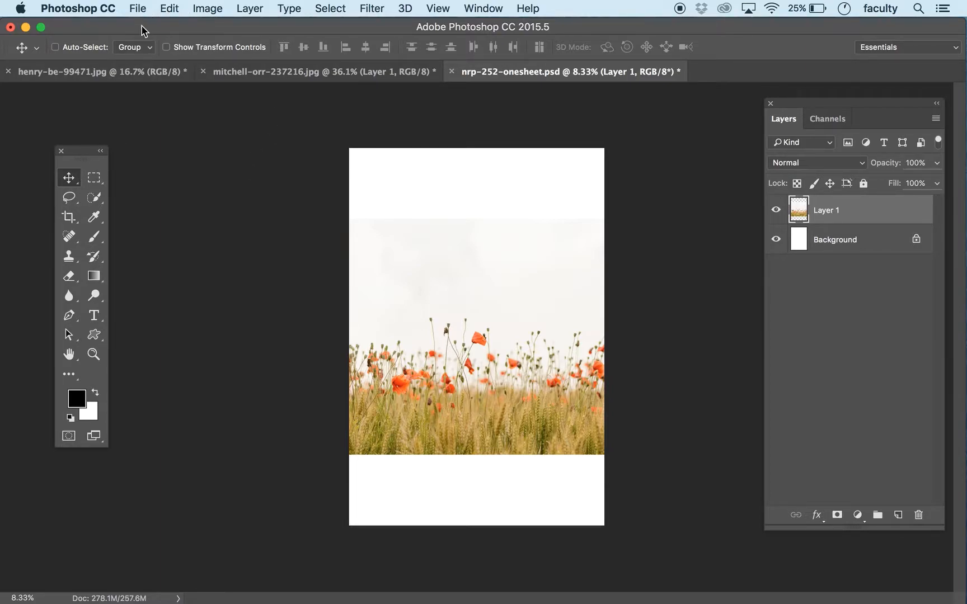
{"action": "left_click", "coordinate": [174, 6]}
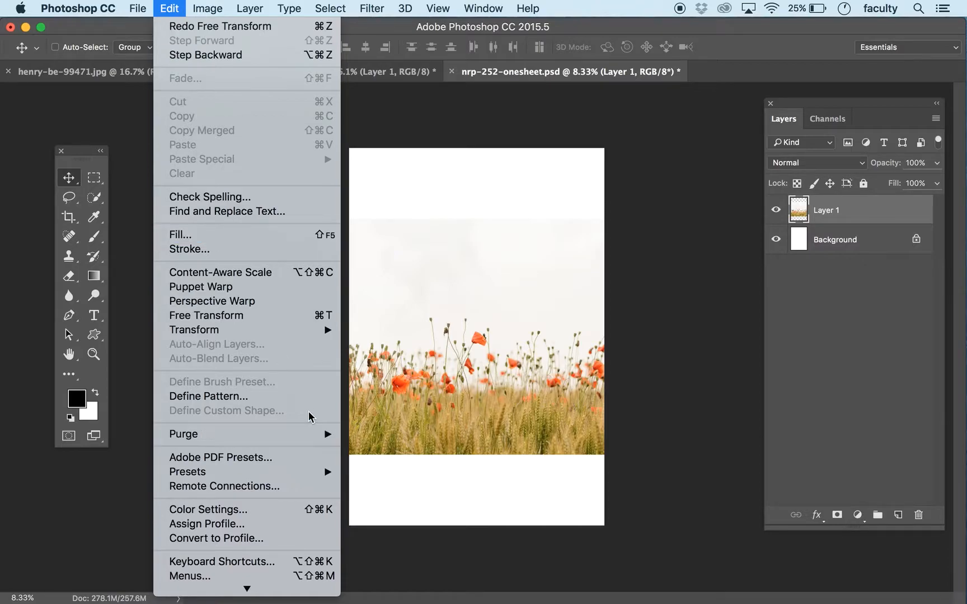
{"action": "mouse_move", "coordinate": [261, 333]}
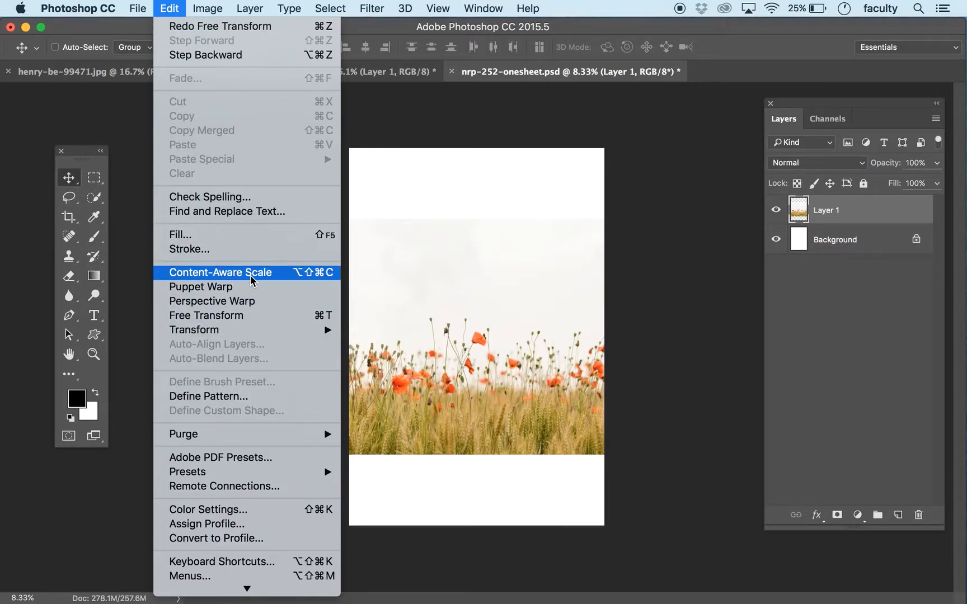
{"action": "left_click", "coordinate": [144, 249]}
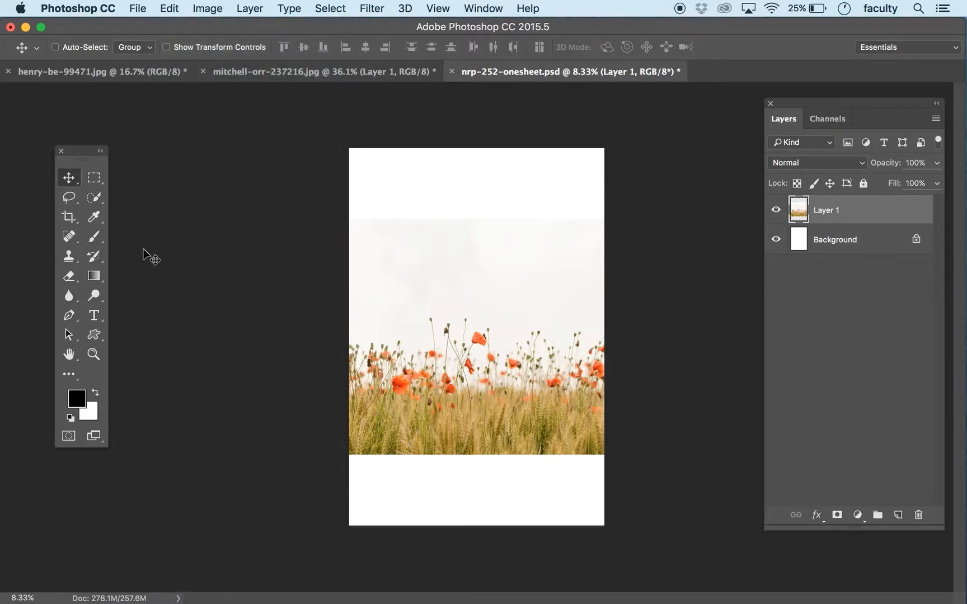
Step: Select a rectangular band across the full page width that encloses the poppies and the upper part of the wheat
{"action": "key", "text": "super+equal"}
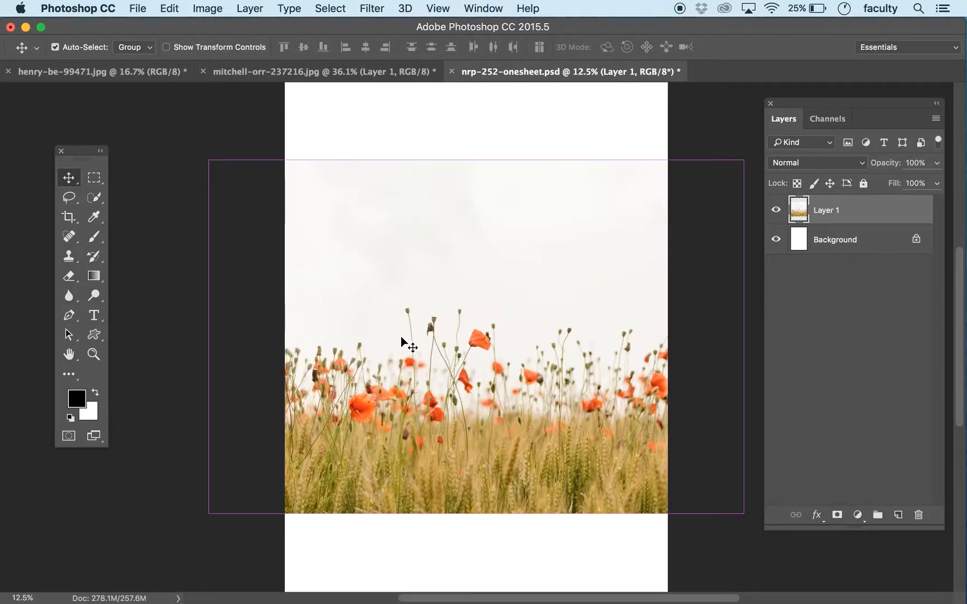
{"action": "left_click_drag", "start_coordinate": [482, 387], "coordinate": [439, 363]}
{"action": "left_click", "coordinate": [98, 183]}
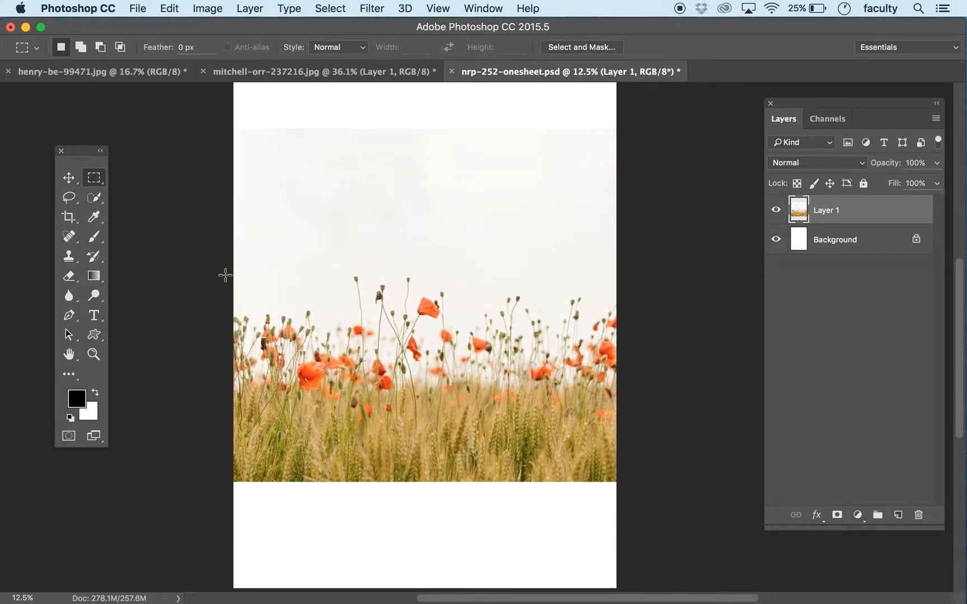
{"action": "left_click_drag", "start_coordinate": [226, 269], "coordinate": [673, 433]}
{"action": "left_click_drag", "start_coordinate": [435, 296], "coordinate": [438, 291]}
{"action": "left_click", "coordinate": [71, 177]}
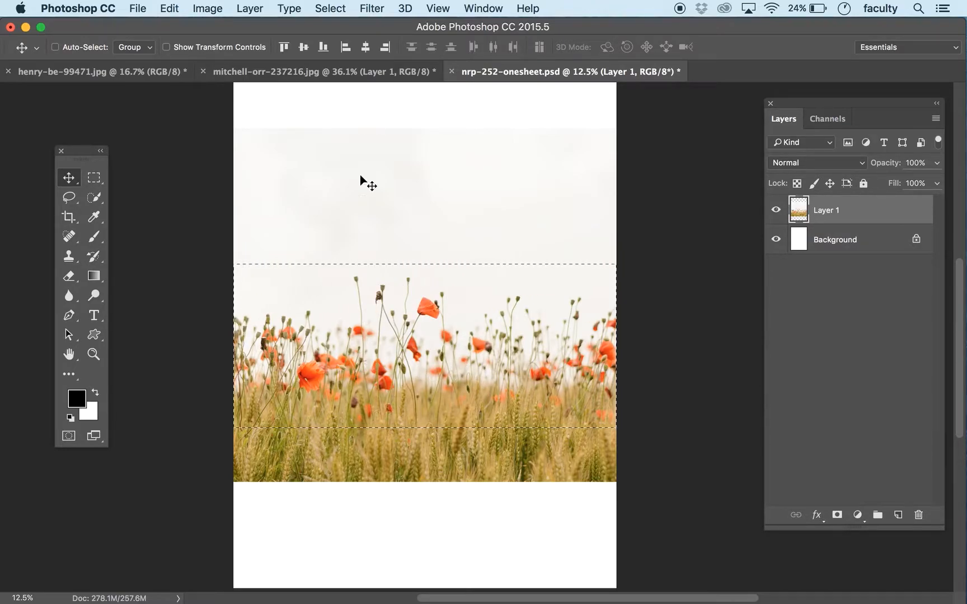
Step: Save the selection as a new channel named flowers, and deselect it
{"action": "left_click", "coordinate": [330, 8]}
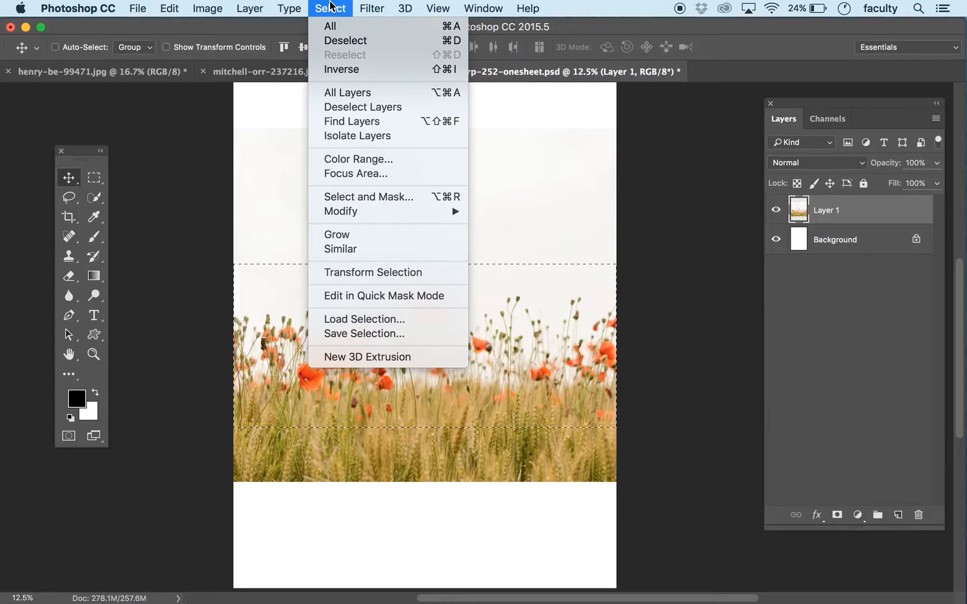
{"action": "left_click", "coordinate": [359, 332]}
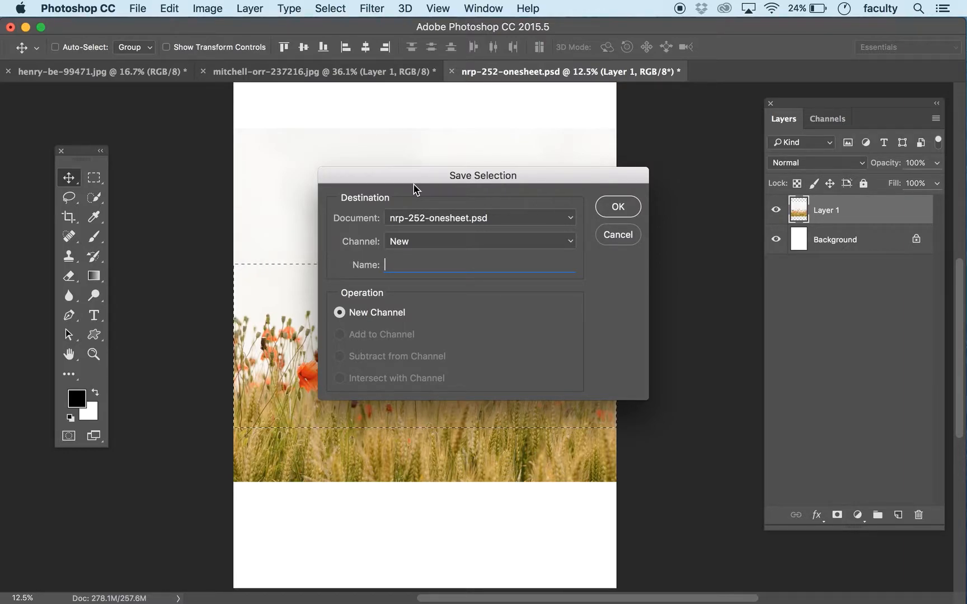
{"action": "type", "text": "flowers"}
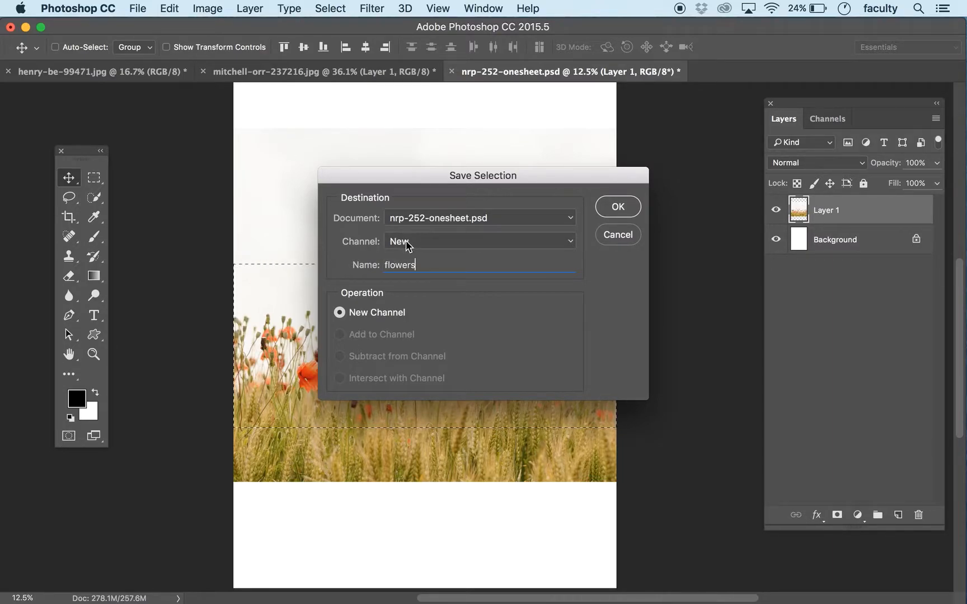
{"action": "left_click", "coordinate": [618, 208]}
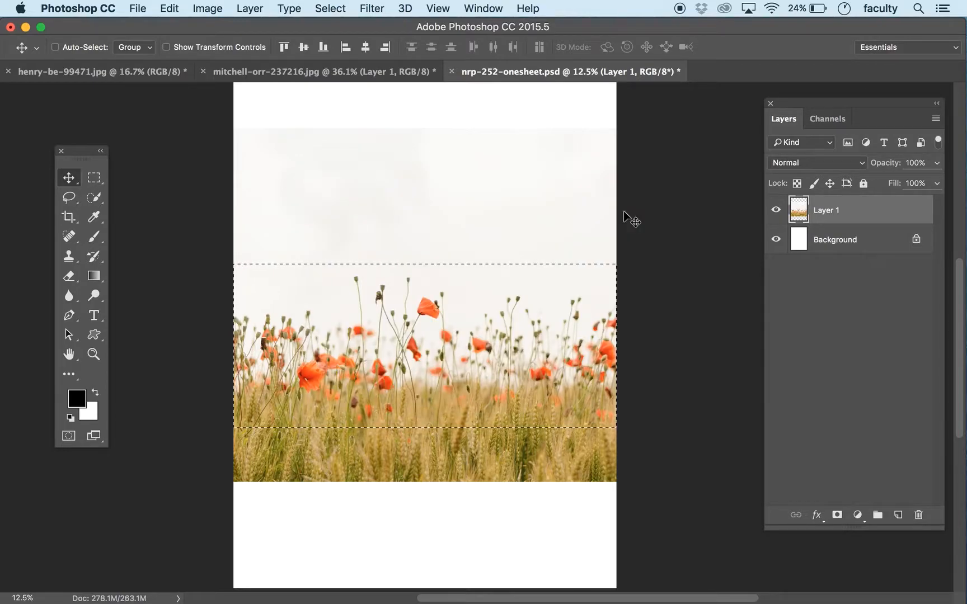
{"action": "left_click", "coordinate": [330, 7]}
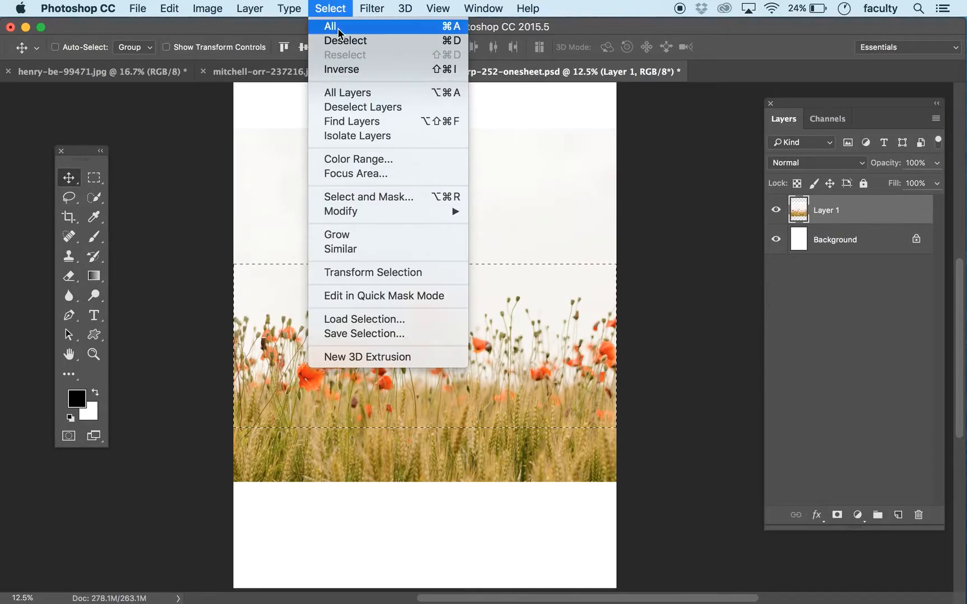
{"action": "left_click", "coordinate": [347, 40]}
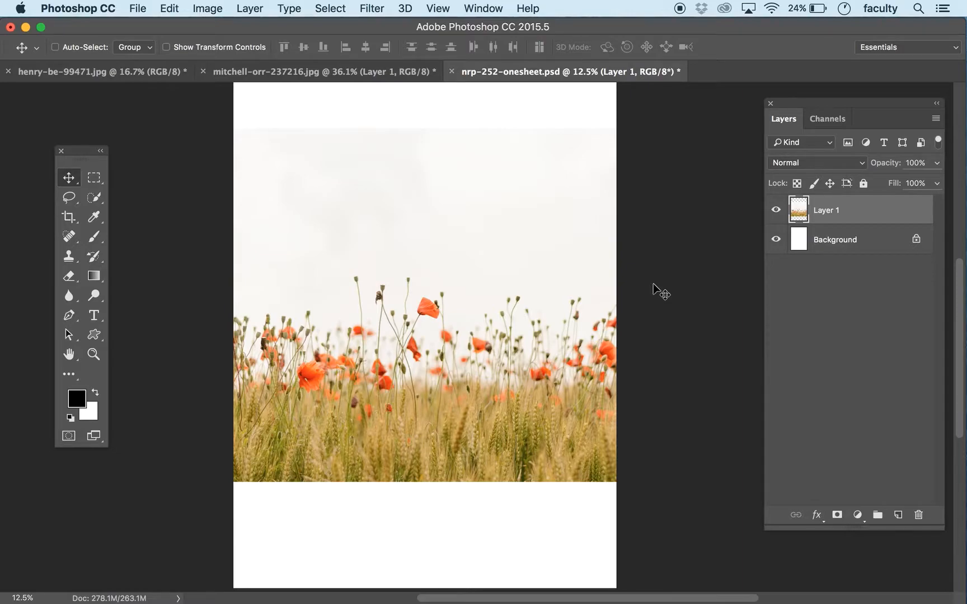
Step: Start Content-Aware Scale on the poppy photo layer and protect the flowers channel
{"action": "left_click", "coordinate": [168, 8]}
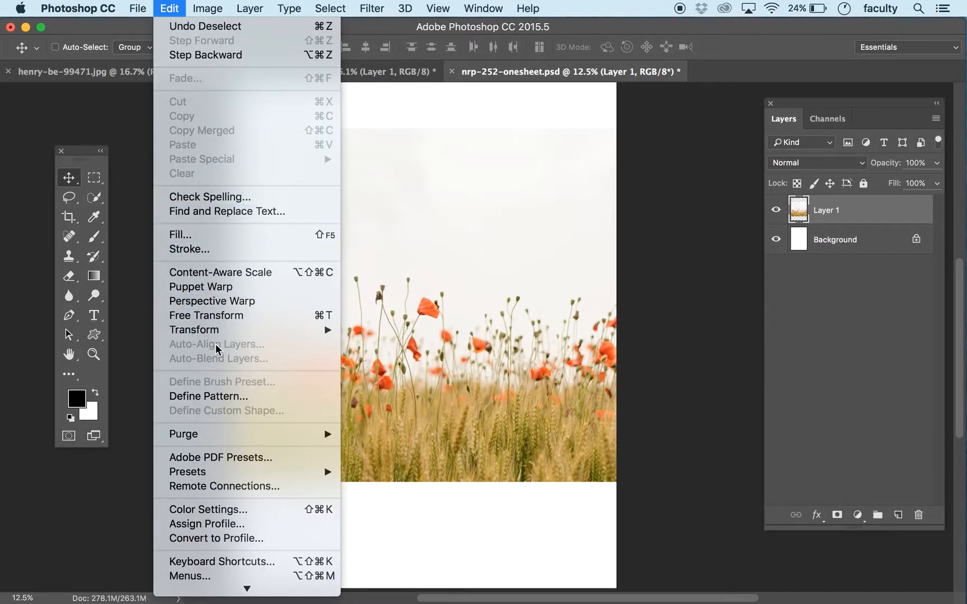
{"action": "mouse_move", "coordinate": [216, 330]}
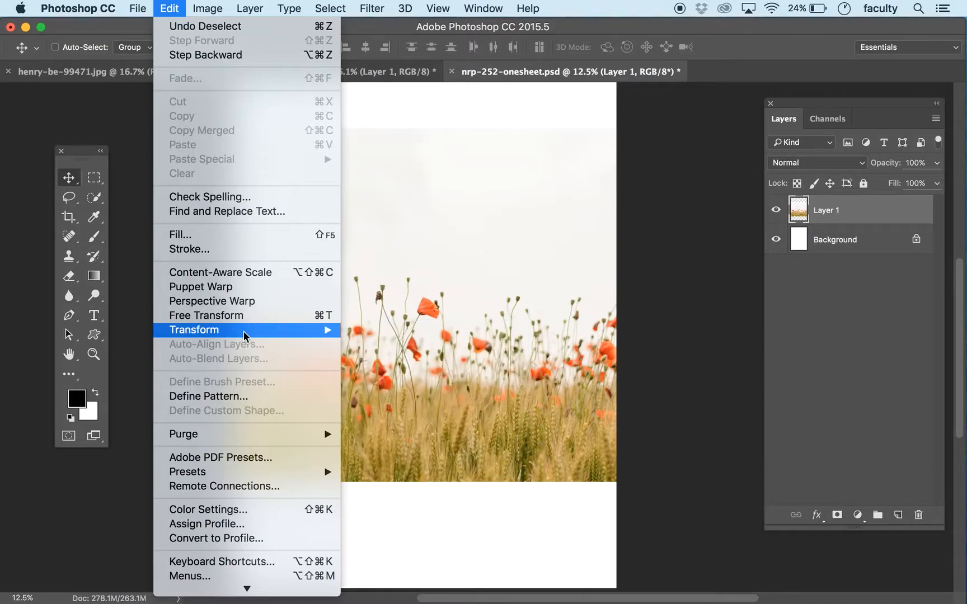
{"action": "left_click", "coordinate": [234, 272]}
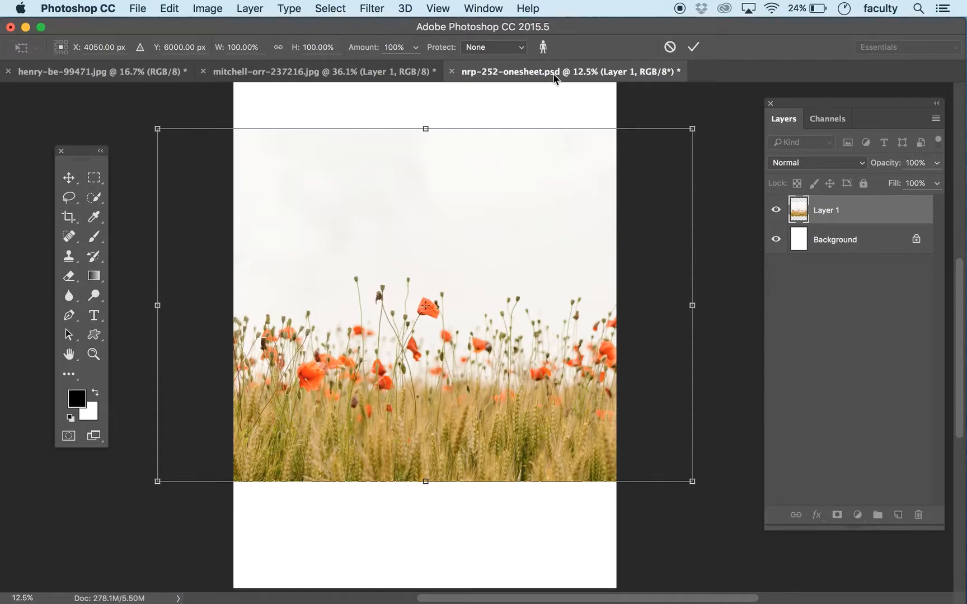
{"action": "left_click_drag", "start_coordinate": [419, 127], "coordinate": [443, 141]}
{"action": "key", "text": "super+z"}
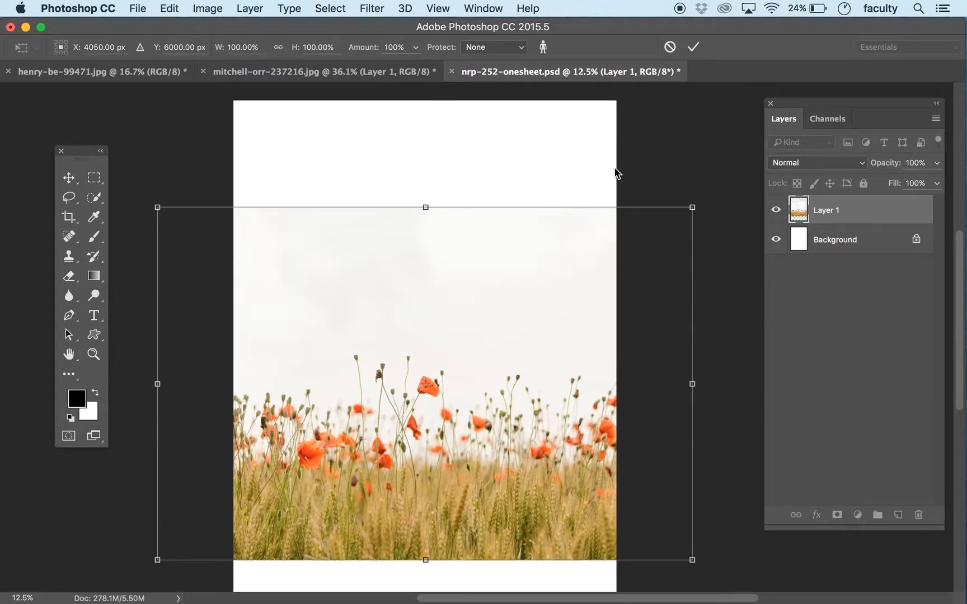
{"action": "left_click", "coordinate": [487, 49]}
{"action": "left_click", "coordinate": [490, 46]}
{"action": "left_click", "coordinate": [516, 48]}
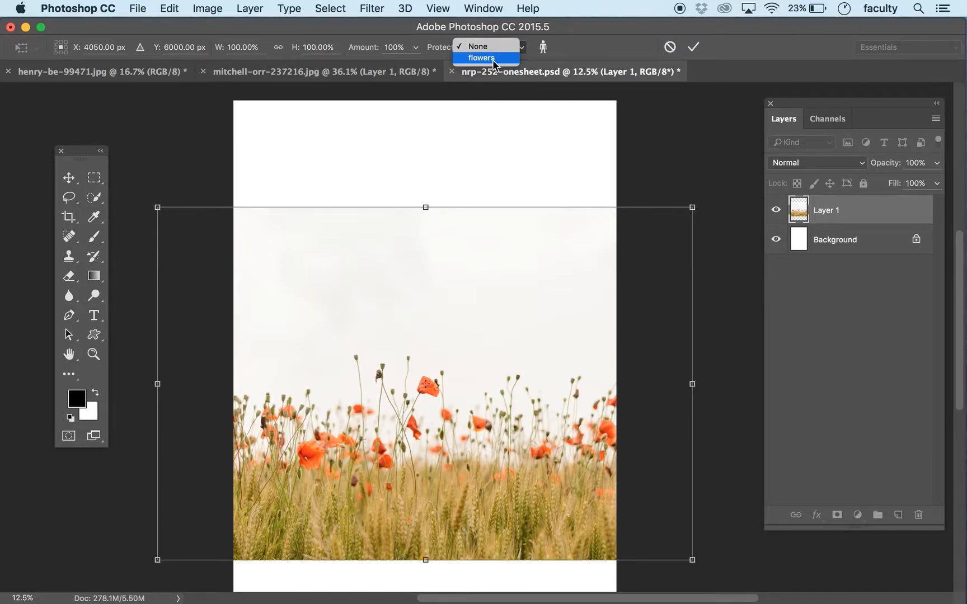
{"action": "left_click", "coordinate": [492, 58]}
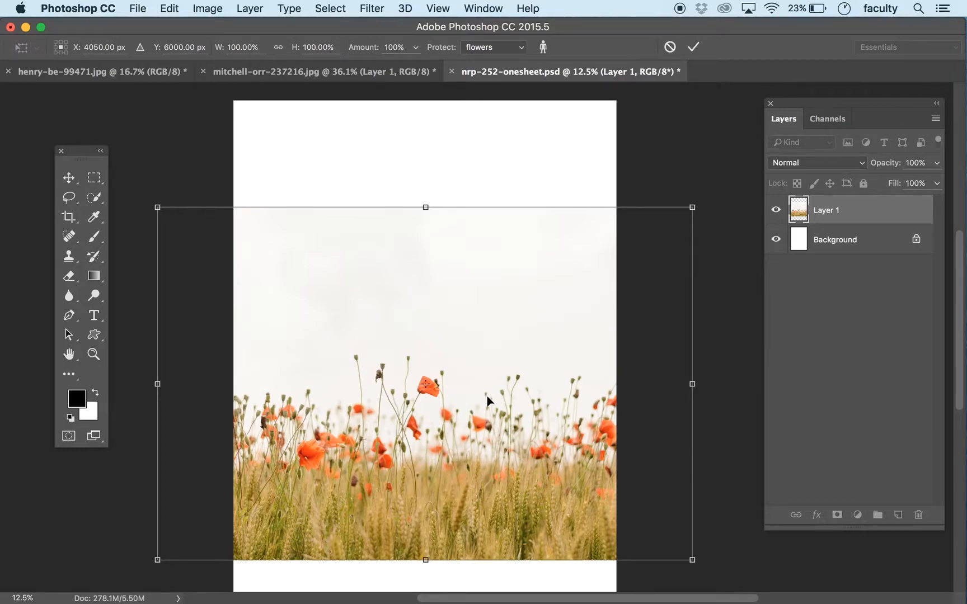
Step: Try stretching the poppy photo to the page's top and bottom edges with Content-Aware Scale, and cancel the scaling
{"action": "left_click_drag", "start_coordinate": [426, 210], "coordinate": [416, 101]}
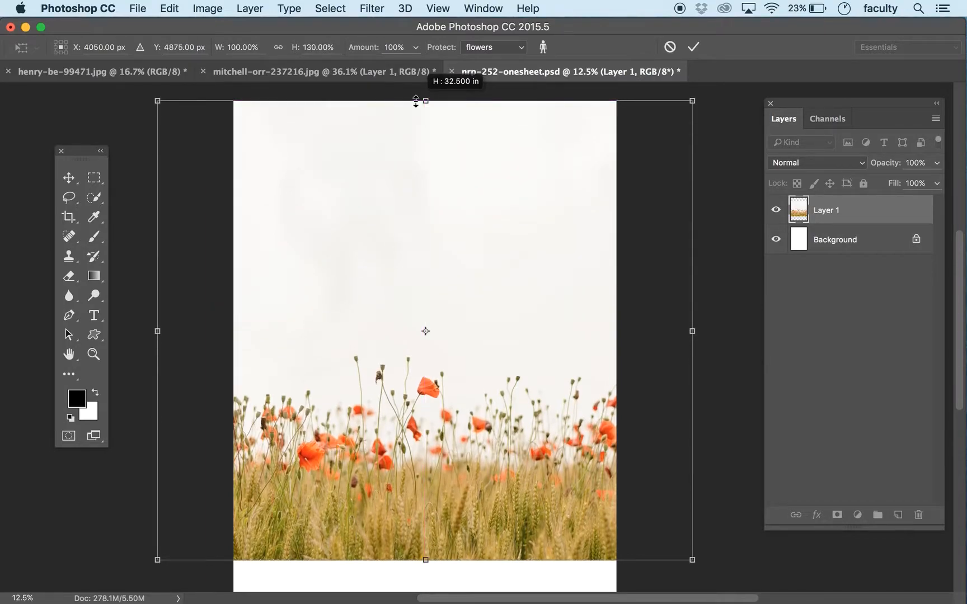
{"action": "key", "text": "super+minus"}
{"action": "key", "text": "super+minus"}
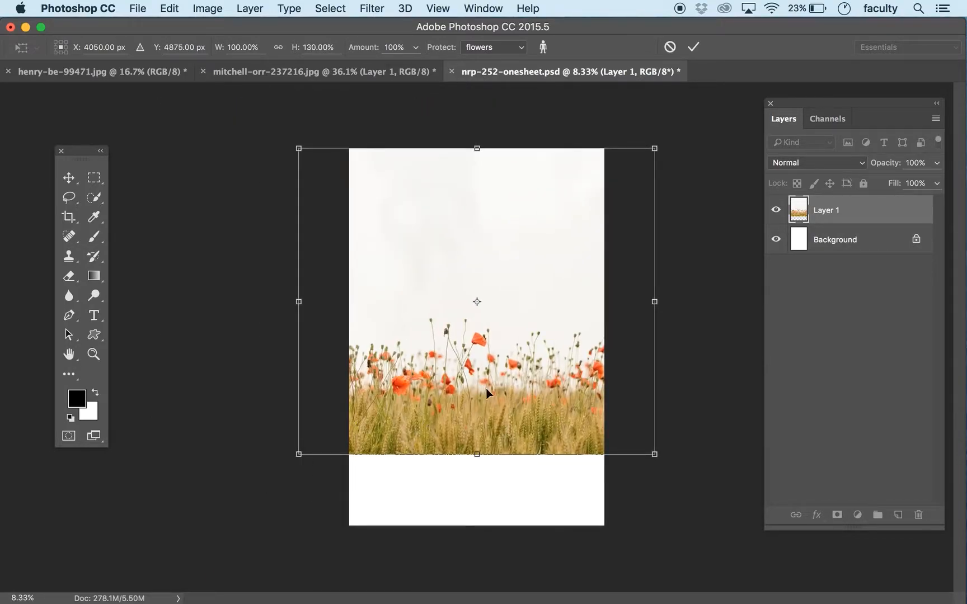
{"action": "left_click_drag", "start_coordinate": [478, 454], "coordinate": [476, 525]}
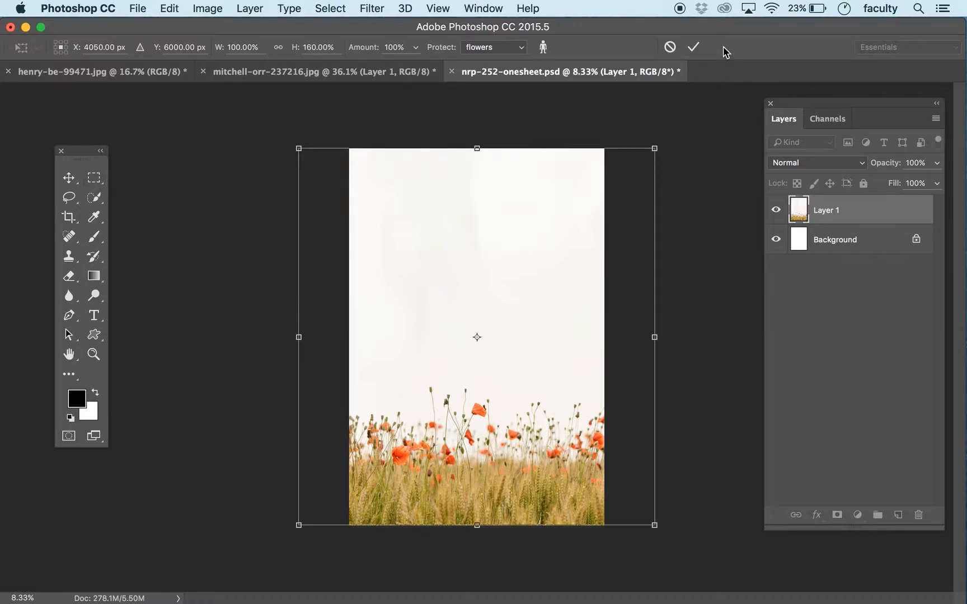
{"action": "left_click", "coordinate": [670, 48]}
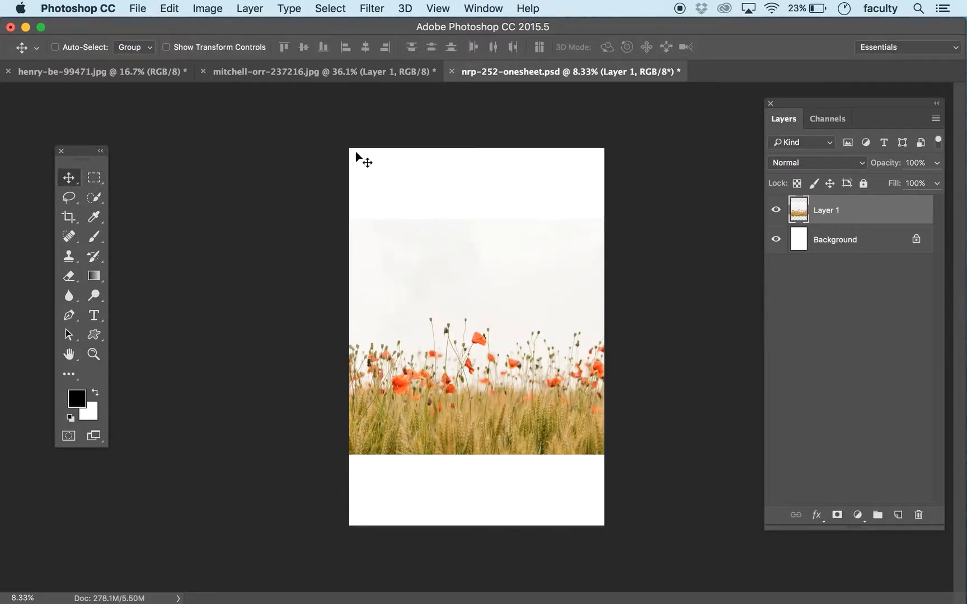
Step: Load the saved flowers channel as a selection, and deselect it
{"action": "left_click", "coordinate": [249, 8]}
{"action": "mouse_move", "coordinate": [330, 7]}
{"action": "left_click", "coordinate": [408, 321]}
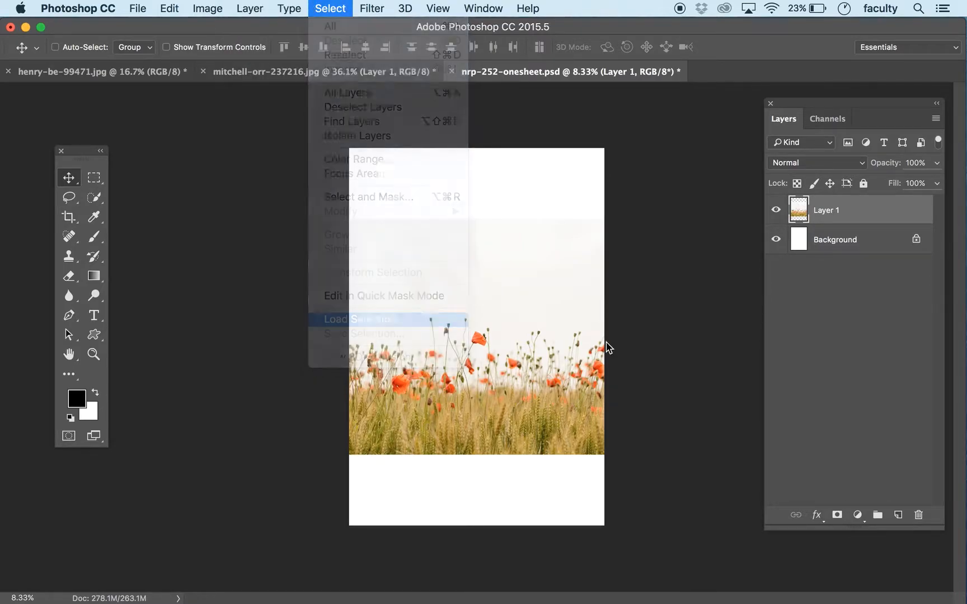
{"action": "left_click", "coordinate": [422, 247]}
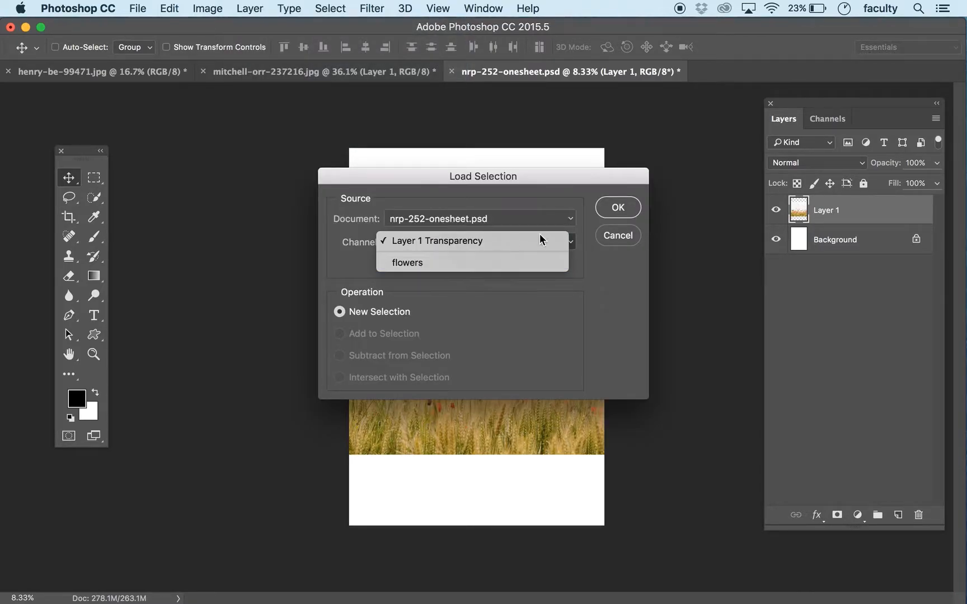
{"action": "left_click", "coordinate": [537, 261]}
{"action": "left_click", "coordinate": [618, 208]}
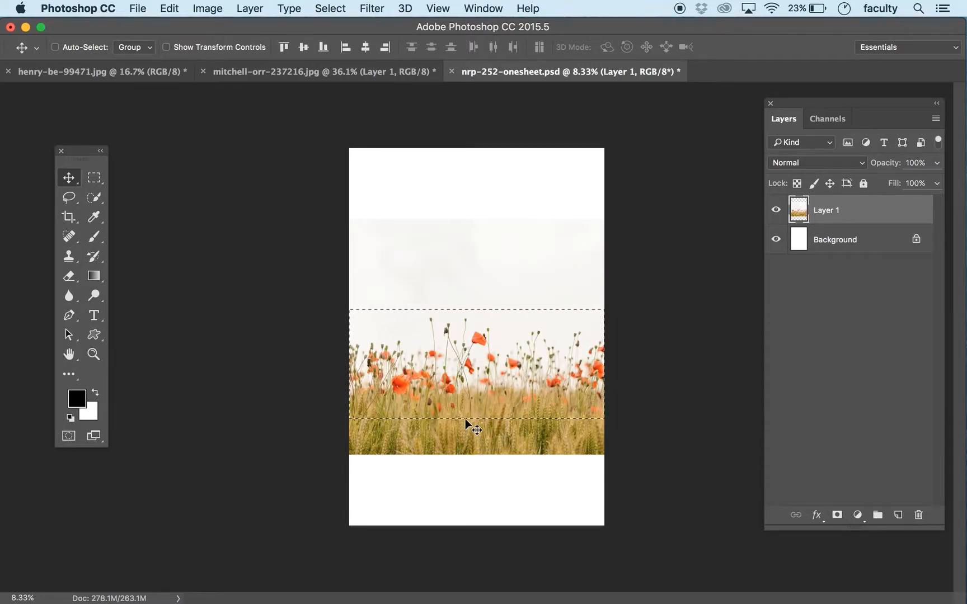
{"action": "key", "text": "super+d"}
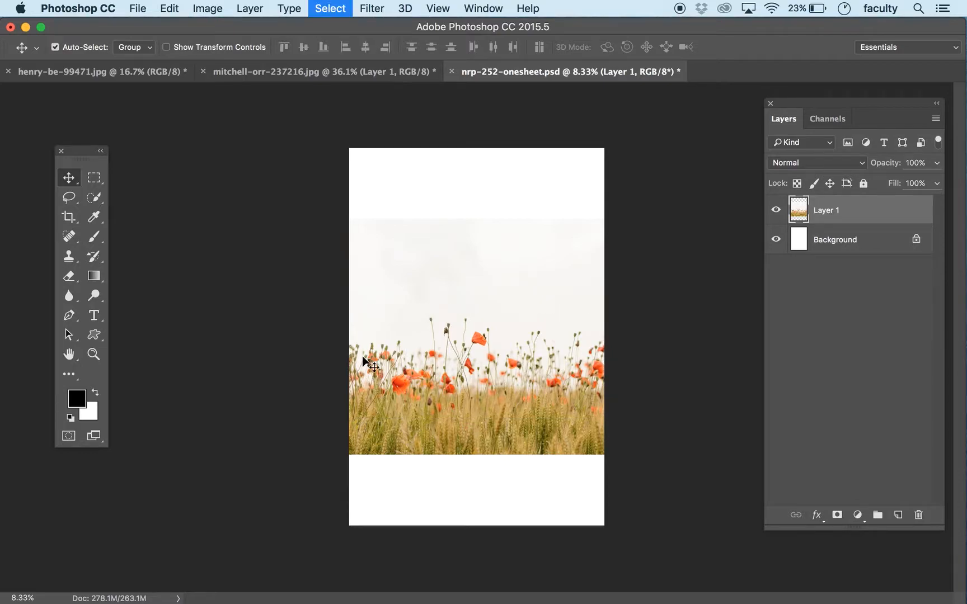
Step: Lasso a loose freehand selection across the full page width around the poppies and the upper part of the wheat
{"action": "left_click", "coordinate": [69, 197]}
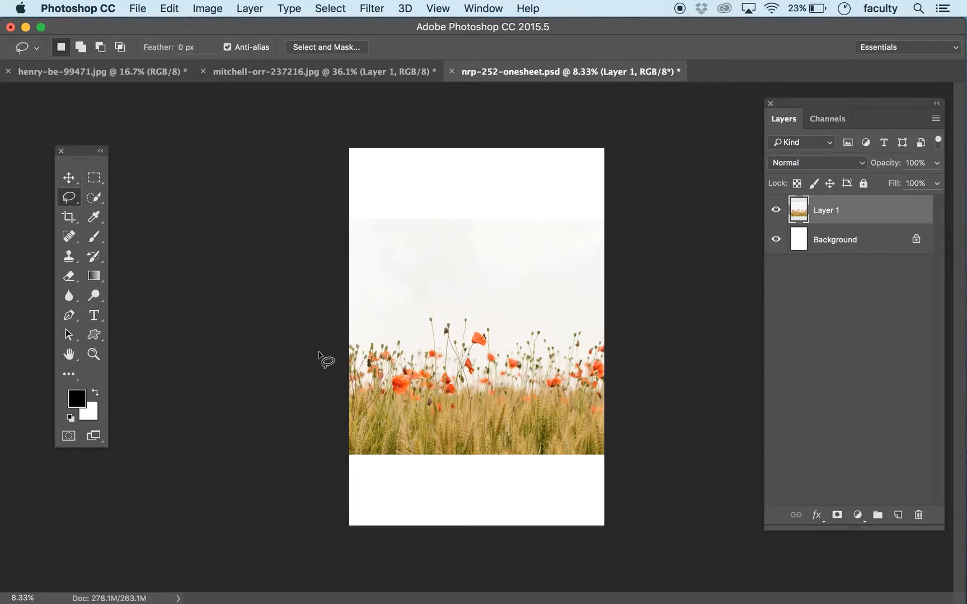
{"action": "mouse_move", "coordinate": [343, 338]}
{"action": "left_mouse_down"}
{"action": "mouse_move", "coordinate": [385, 336]}
{"action": "mouse_move", "coordinate": [404, 313]}
{"action": "mouse_move", "coordinate": [441, 306]}
{"action": "left_mouse_up"}
{"action": "mouse_move", "coordinate": [493, 323]}
{"action": "left_mouse_down"}
{"action": "mouse_move", "coordinate": [538, 318]}
{"action": "mouse_move", "coordinate": [614, 333]}
{"action": "mouse_move", "coordinate": [618, 400]}
{"action": "mouse_move", "coordinate": [610, 414]}
{"action": "mouse_move", "coordinate": [495, 407]}
{"action": "mouse_move", "coordinate": [413, 417]}
{"action": "mouse_move", "coordinate": [397, 403]}
{"action": "mouse_move", "coordinate": [362, 405]}
{"action": "mouse_move", "coordinate": [325, 388]}
{"action": "mouse_move", "coordinate": [323, 363]}
{"action": "mouse_move", "coordinate": [351, 338]}
{"action": "left_mouse_up"}
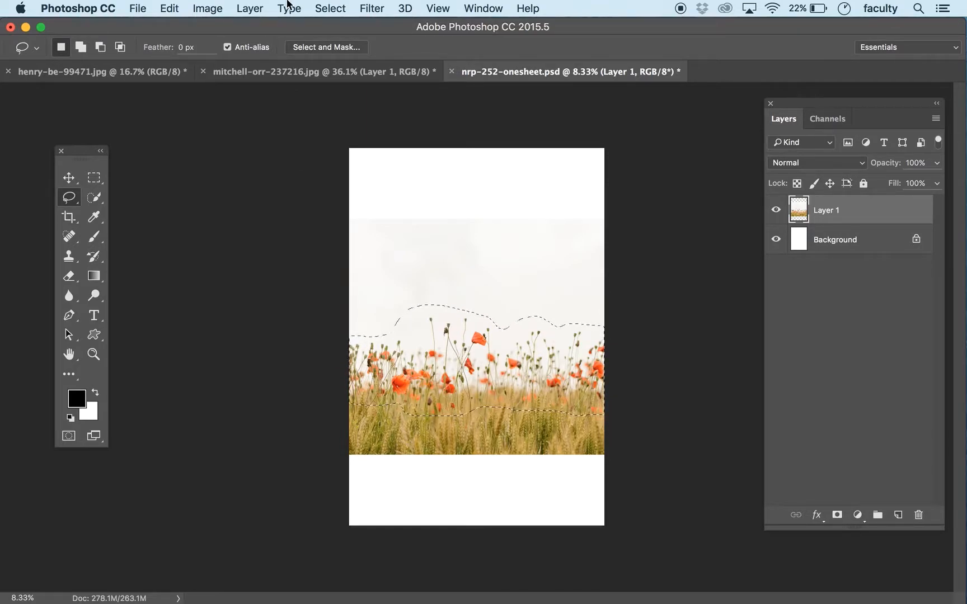
Step: Save the freehand selection to the existing flowers channel with the Replace Channel operation
{"action": "left_click", "coordinate": [318, 4]}
{"action": "left_click", "coordinate": [350, 333]}
{"action": "left_click", "coordinate": [442, 239]}
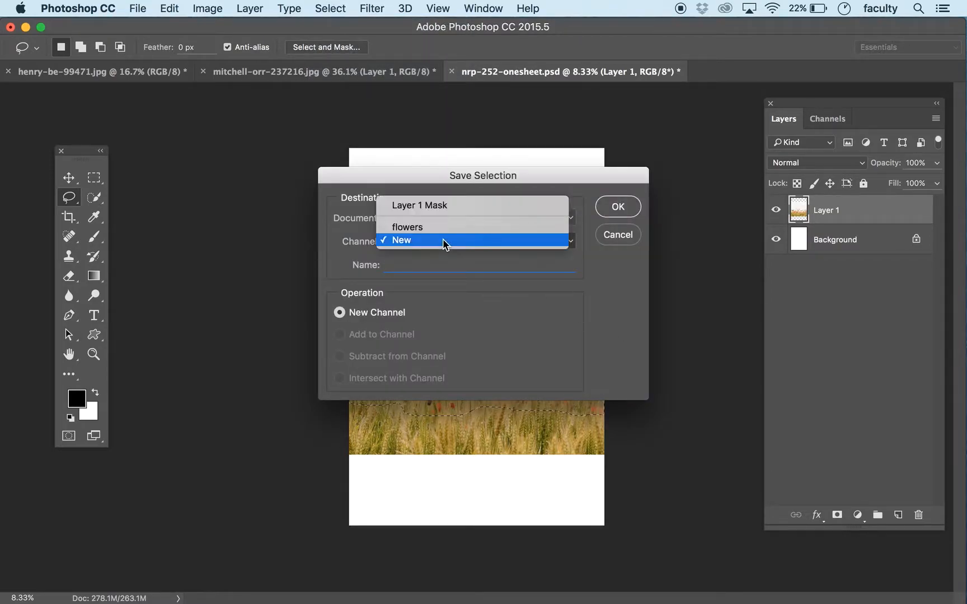
{"action": "left_click", "coordinate": [439, 226]}
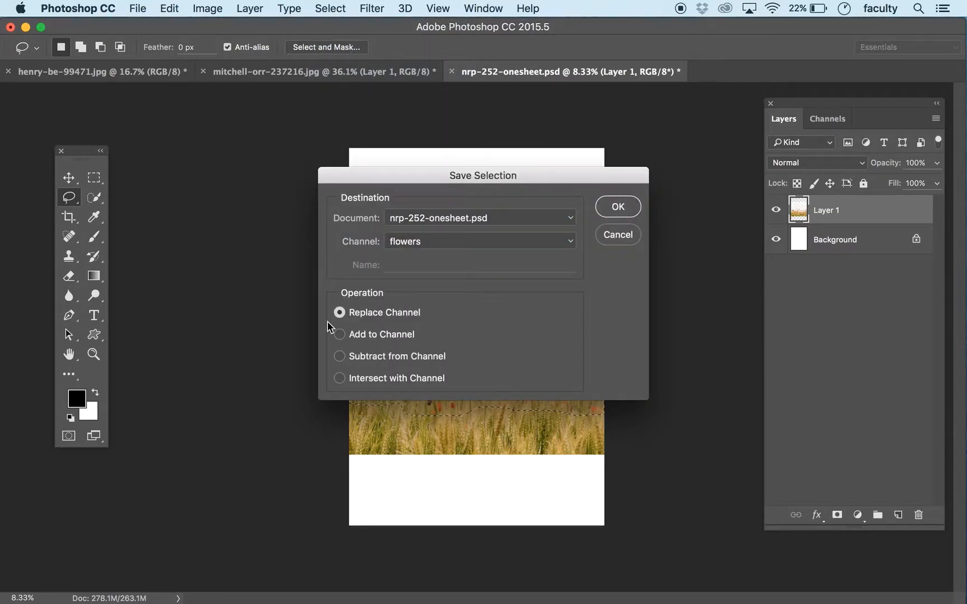
{"action": "left_click", "coordinate": [618, 207]}
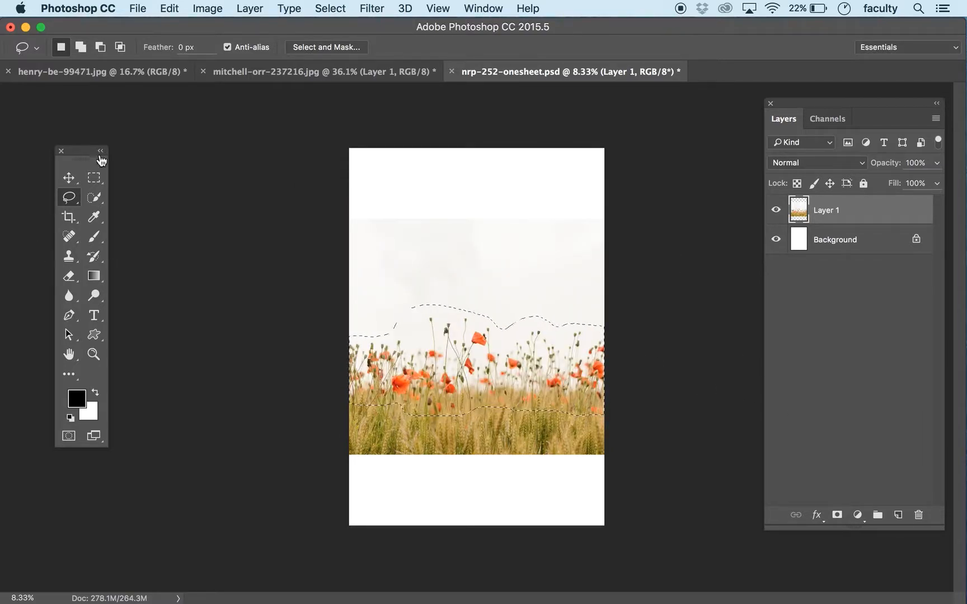
Step: Try Content-Aware Scale on the selected flower area with the flowers channel protected, and leave it without scaling
{"action": "left_click", "coordinate": [169, 8]}
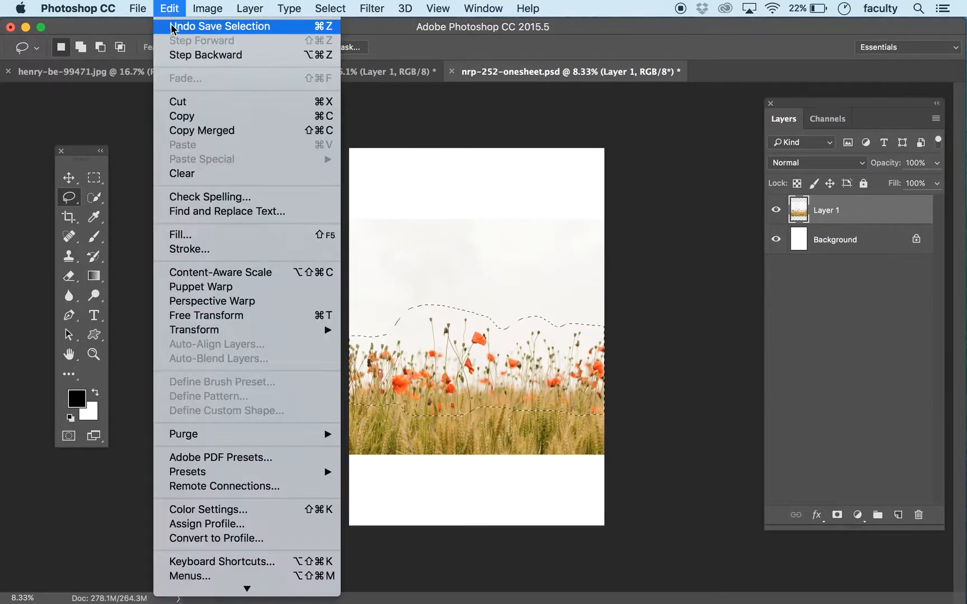
{"action": "left_click", "coordinate": [217, 273]}
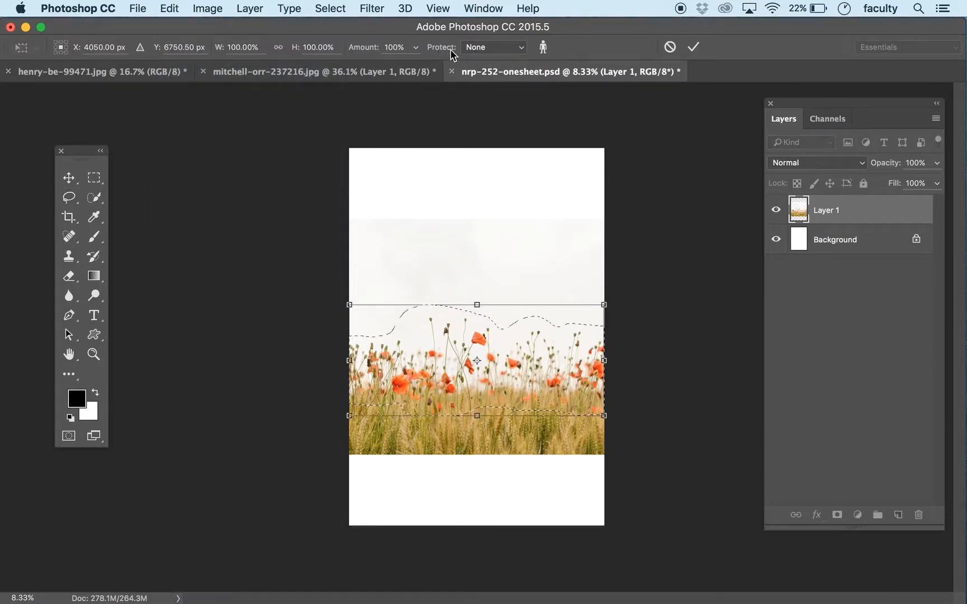
{"action": "left_click", "coordinate": [478, 48]}
{"action": "left_click", "coordinate": [483, 58]}
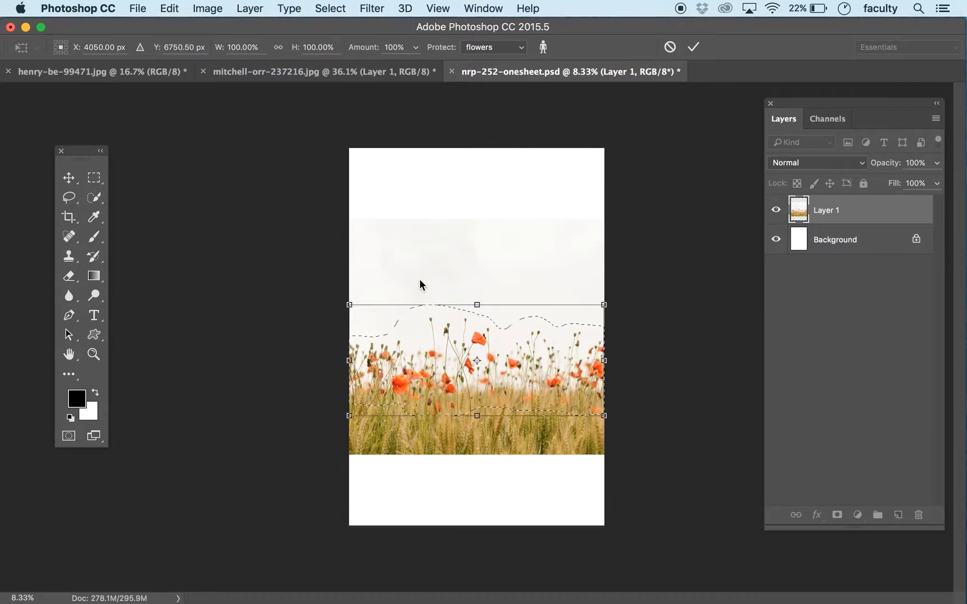
{"action": "key", "text": "Return"}
{"action": "key", "text": "l"}
Step: Deselect, and start Content-Aware Scale on the whole poppy photo with the flowers channel protected
{"action": "key", "text": "super+d"}
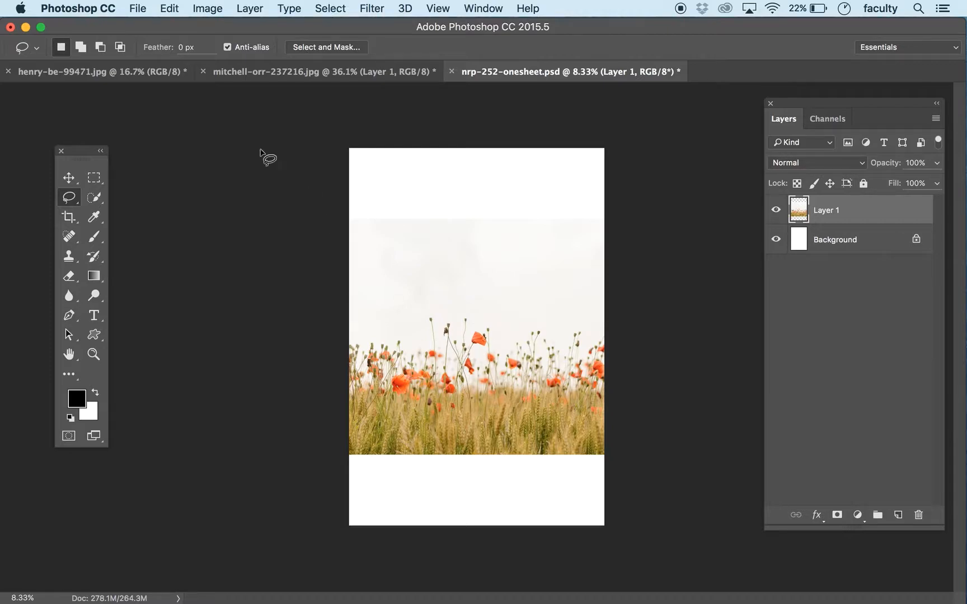
{"action": "left_click", "coordinate": [170, 9]}
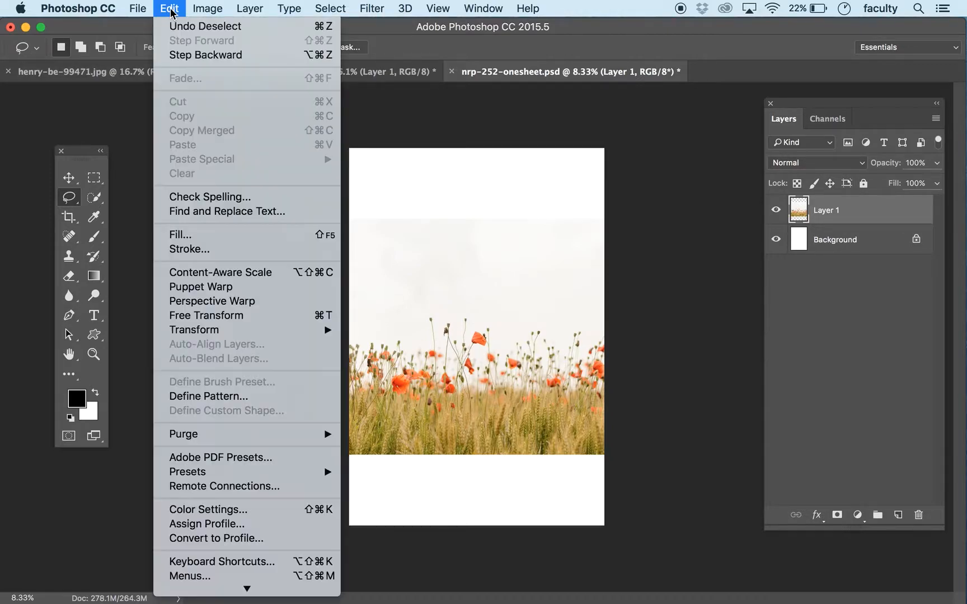
{"action": "left_click", "coordinate": [277, 274]}
{"action": "left_click", "coordinate": [501, 50]}
{"action": "left_click", "coordinate": [506, 59]}
Step: Stretch the poppy photo vertically until it fills the page from top to bottom, and apply the scaling
{"action": "left_click_drag", "start_coordinate": [483, 464], "coordinate": [478, 493]}
{"action": "left_click_drag", "start_coordinate": [506, 445], "coordinate": [506, 375]}
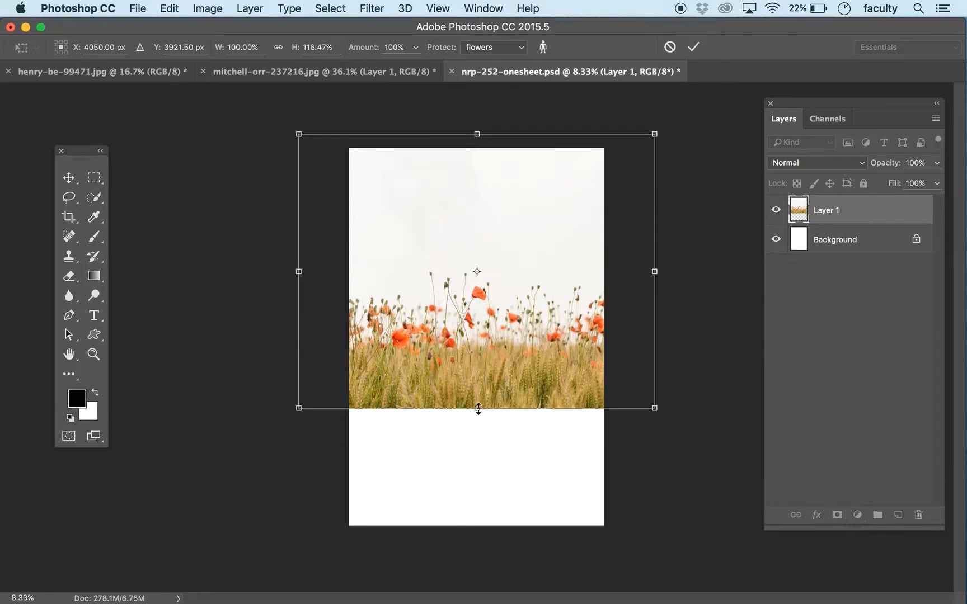
{"action": "left_click_drag", "start_coordinate": [480, 414], "coordinate": [477, 501]}
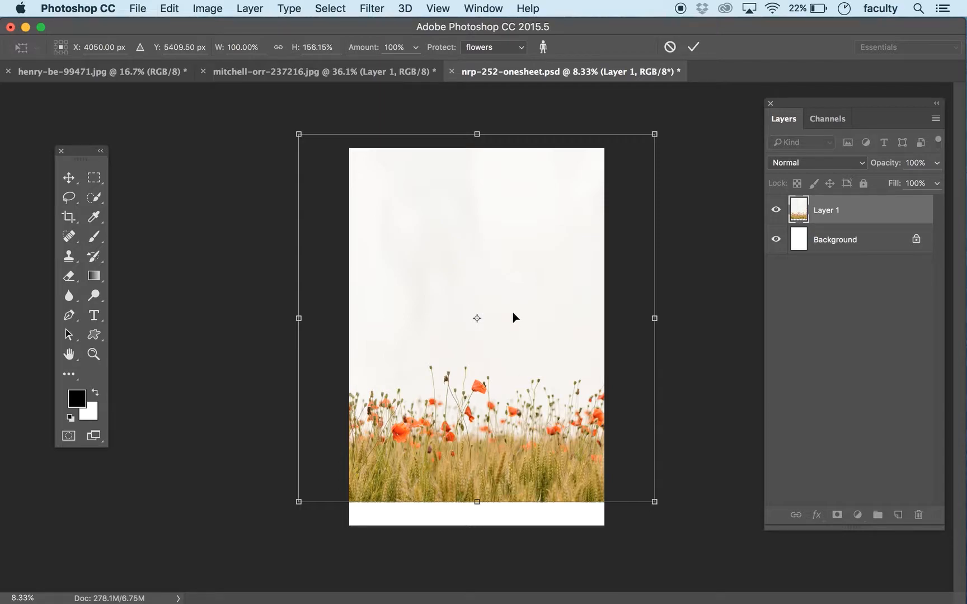
{"action": "left_click_drag", "start_coordinate": [489, 477], "coordinate": [488, 478]}
{"action": "left_click_drag", "start_coordinate": [478, 157], "coordinate": [476, 47]}
{"action": "left_click_drag", "start_coordinate": [482, 123], "coordinate": [477, 147]}
{"action": "left_click_drag", "start_coordinate": [297, 337], "coordinate": [270, 328]}
{"action": "key", "text": "super+z"}
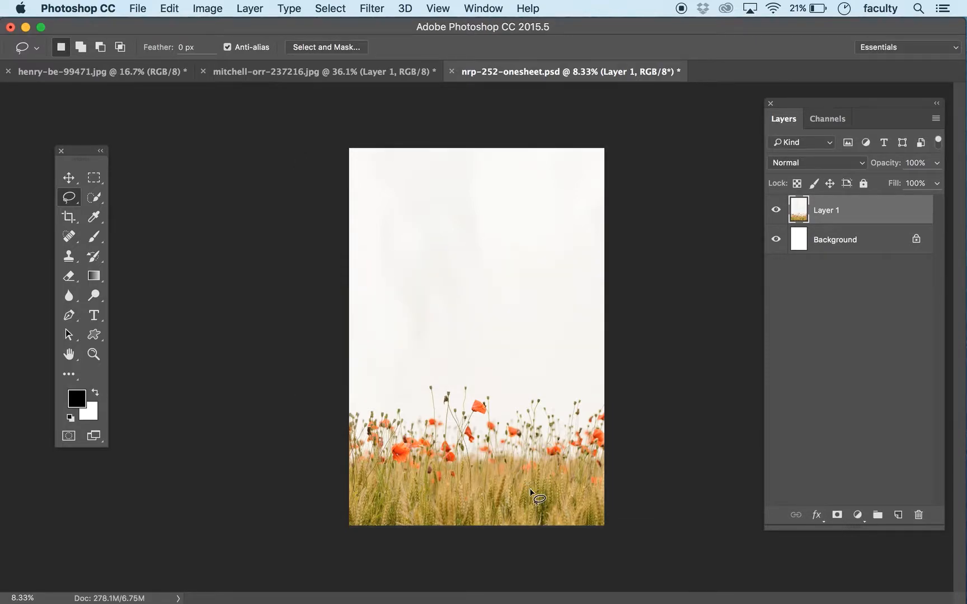
Step: Move the poppy photo up so a strip of page stays empty beneath it, and rename its layer flowers bg
{"action": "left_click", "coordinate": [69, 178]}
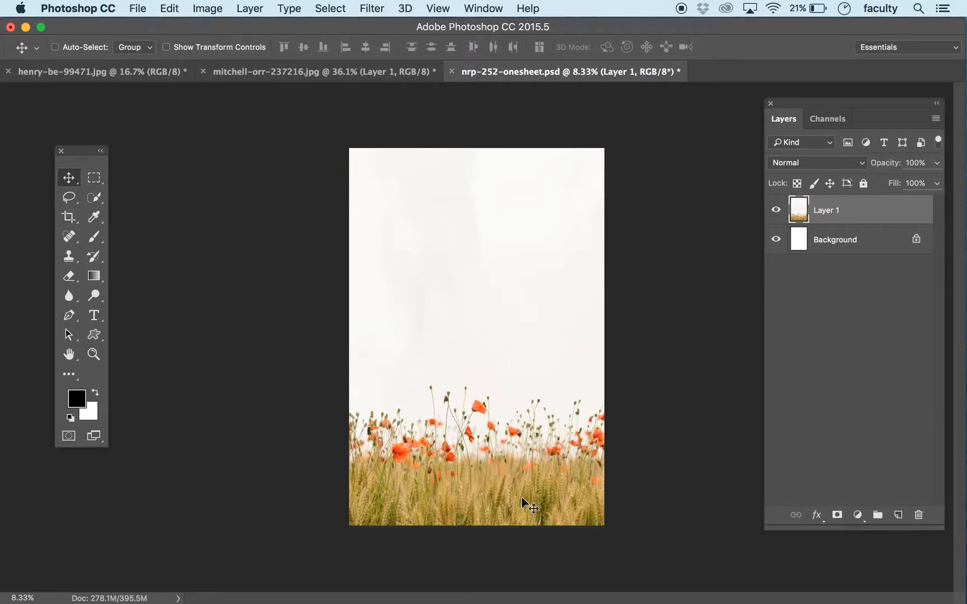
{"action": "left_click_drag", "start_coordinate": [521, 500], "coordinate": [525, 444]}
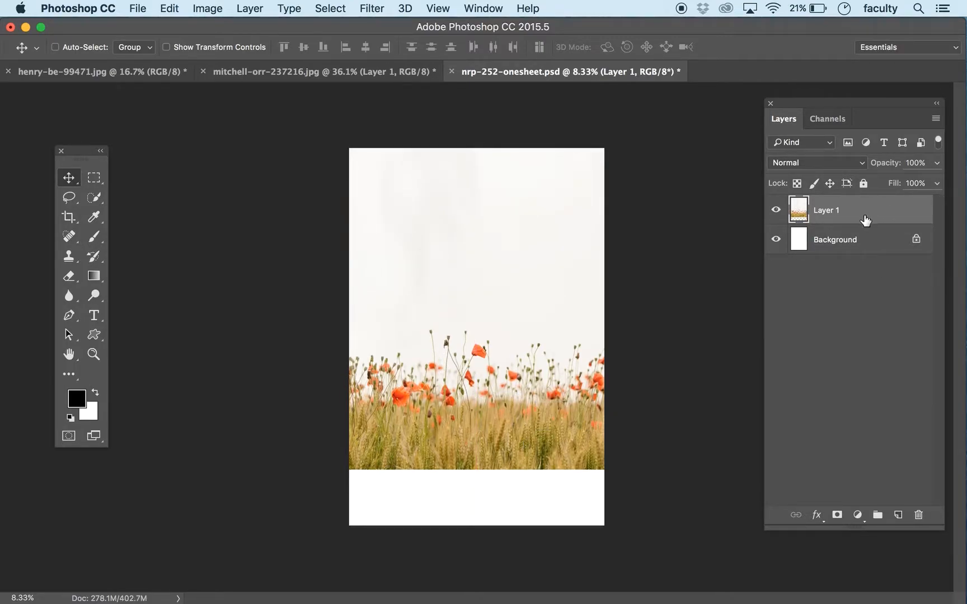
{"action": "double_click", "coordinate": [830, 211]}
{"action": "type", "text": "flowers bg"}
{"action": "key", "text": "Return"}
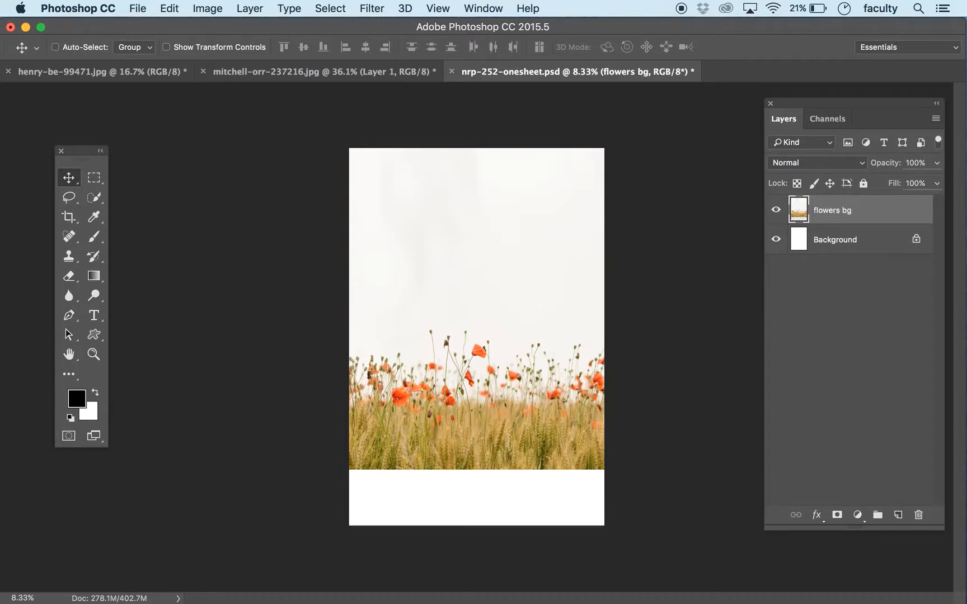
Step: Duplicate the flowers bg layer twice, placing the second copy lower so its wheat covers the empty strip at the page bottom
{"action": "key", "text": "super+j"}
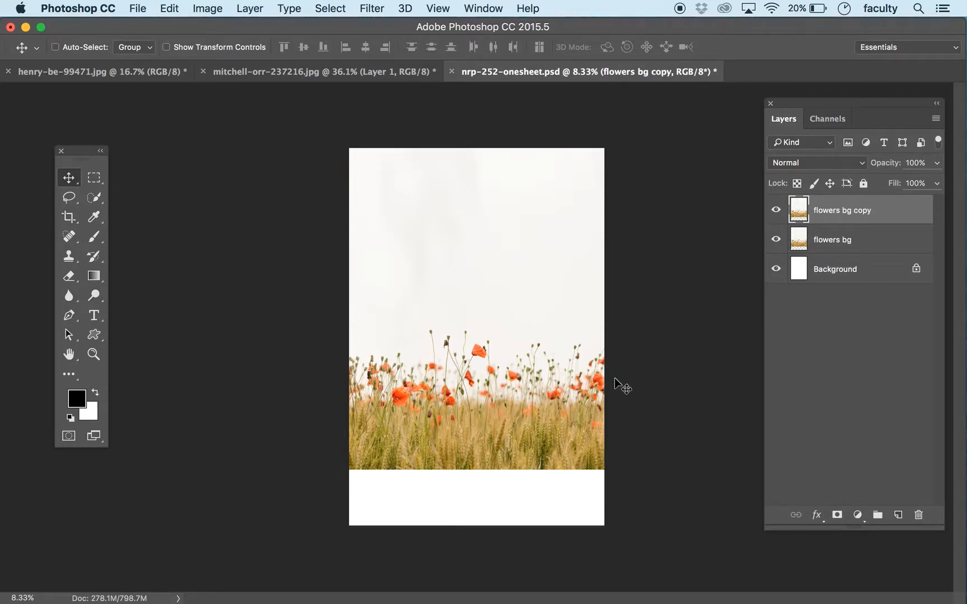
{"action": "left_click", "coordinate": [834, 247]}
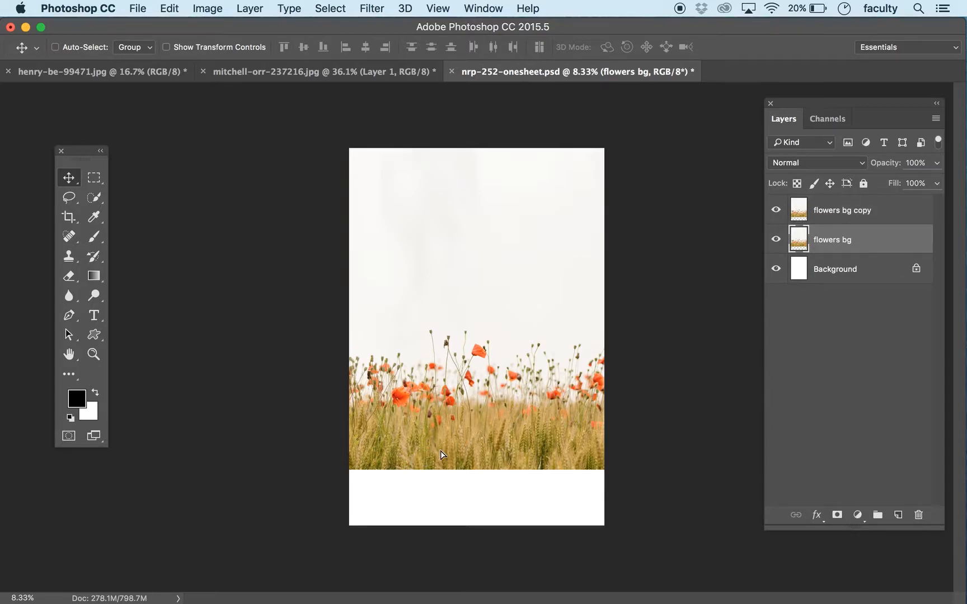
{"action": "left_click_drag", "start_coordinate": [445, 449], "coordinate": [446, 499]}
{"action": "left_click", "coordinate": [839, 220], "text": "shift"}
{"action": "left_click_drag", "start_coordinate": [499, 445], "coordinate": [477, 473]}
{"action": "key", "text": "super+z"}
Step: Try repositioning the flowers bg copy layer so its wheat edge blends with the copy beneath it
{"action": "left_click", "coordinate": [845, 221]}
{"action": "key", "text": "super+equal"}
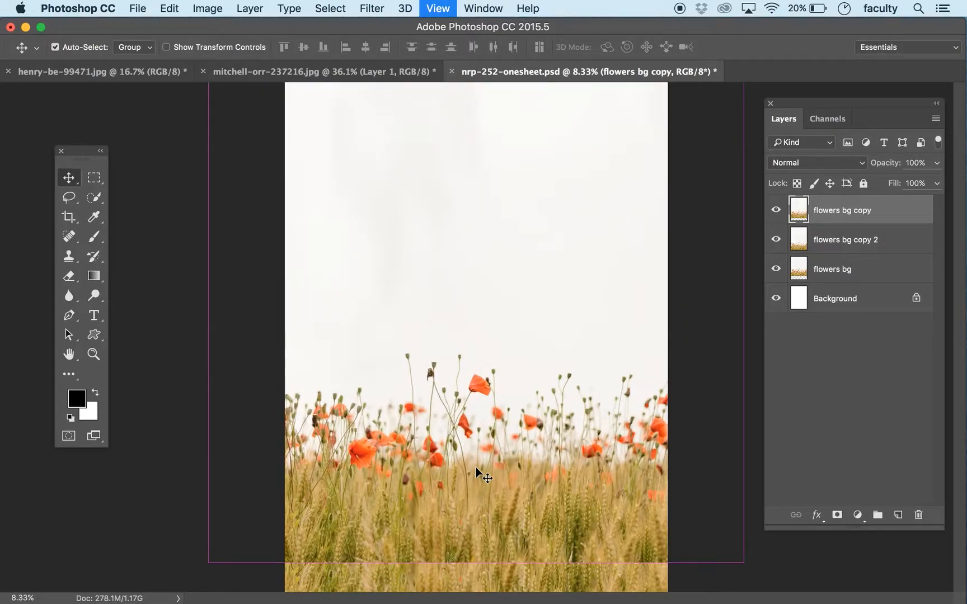
{"action": "key", "text": "super+equal"}
{"action": "scroll", "coordinate": [410, 320], "scroll_direction": "down", "scroll_amount": 5}
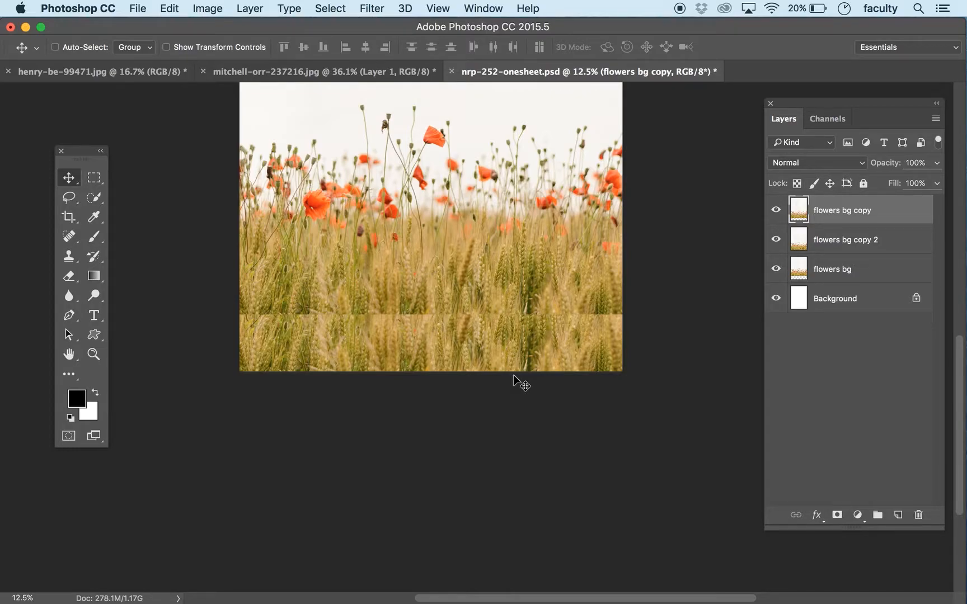
{"action": "left_click_drag", "start_coordinate": [410, 337], "coordinate": [445, 314]}
{"action": "left_click_drag", "start_coordinate": [486, 255], "coordinate": [493, 286]}
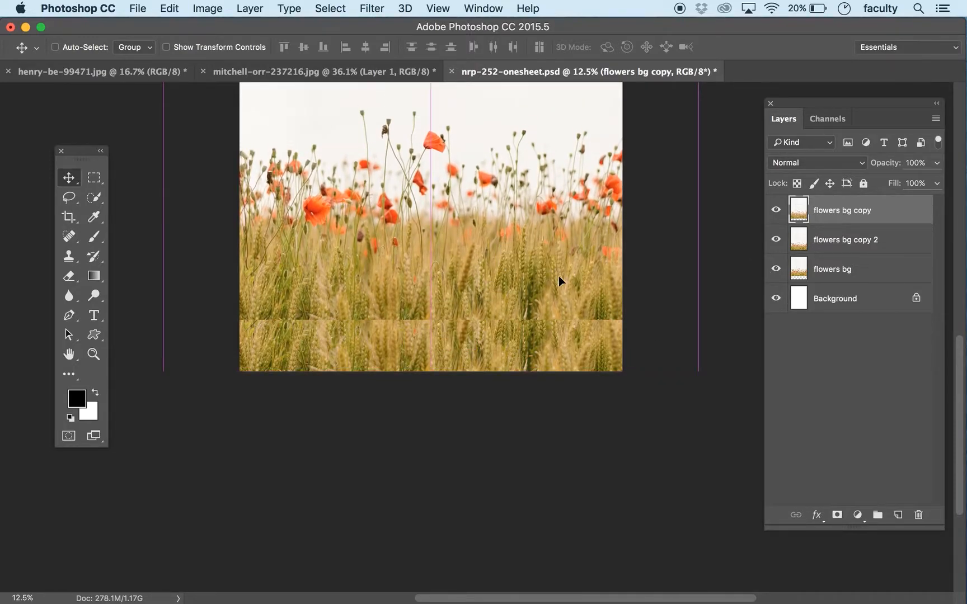
Step: Delete the flowers bg copy layer
{"action": "left_click", "coordinate": [880, 241]}
{"action": "left_click", "coordinate": [871, 212]}
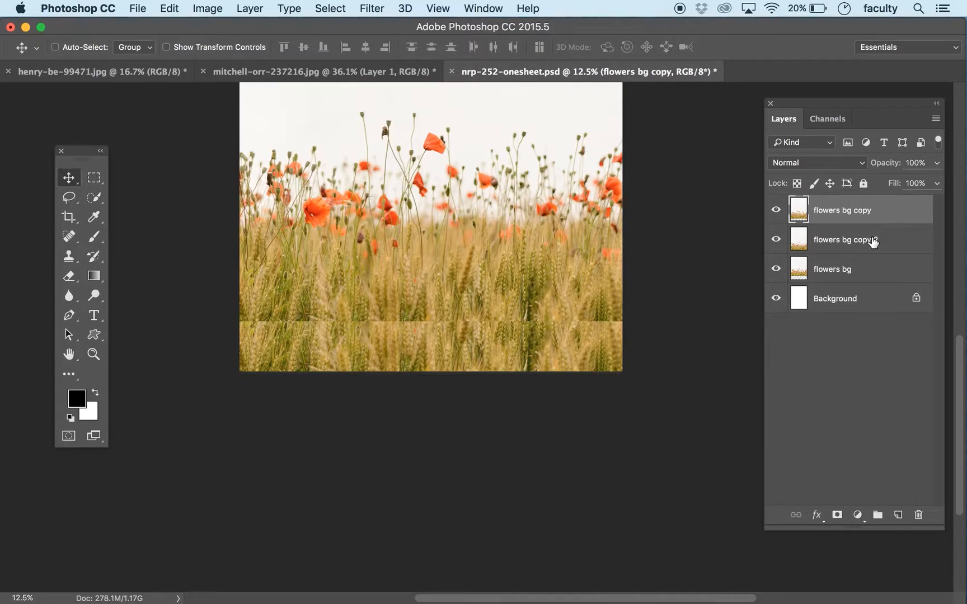
{"action": "key", "text": "Delete"}
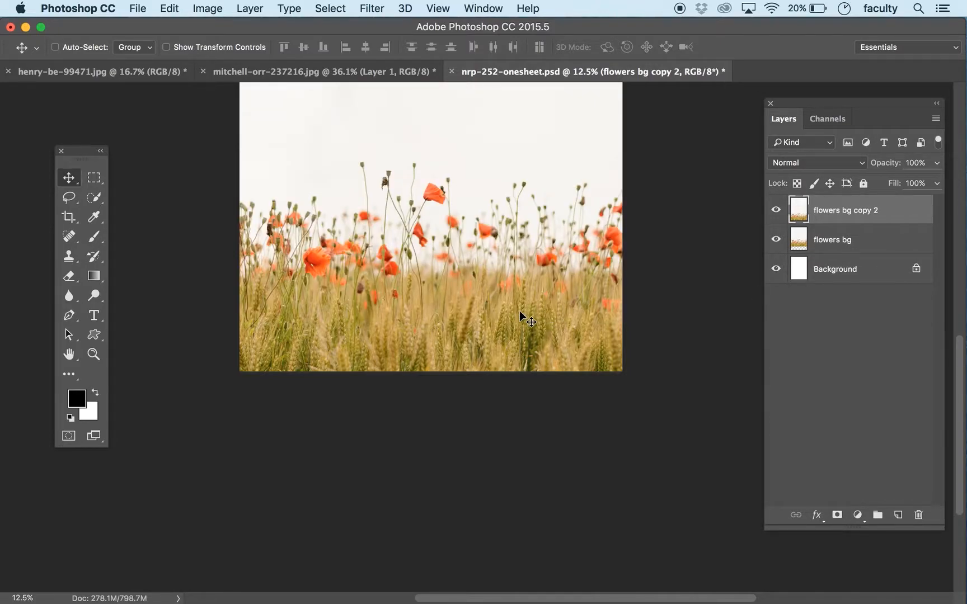
Step: Check the flowers bg copy 2 layer by toggling its visibility, and move it below flowers bg in the layer order
{"action": "left_click", "coordinate": [782, 214]}
{"action": "left_click", "coordinate": [779, 213]}
{"action": "left_click_drag", "start_coordinate": [844, 220], "coordinate": [842, 245]}
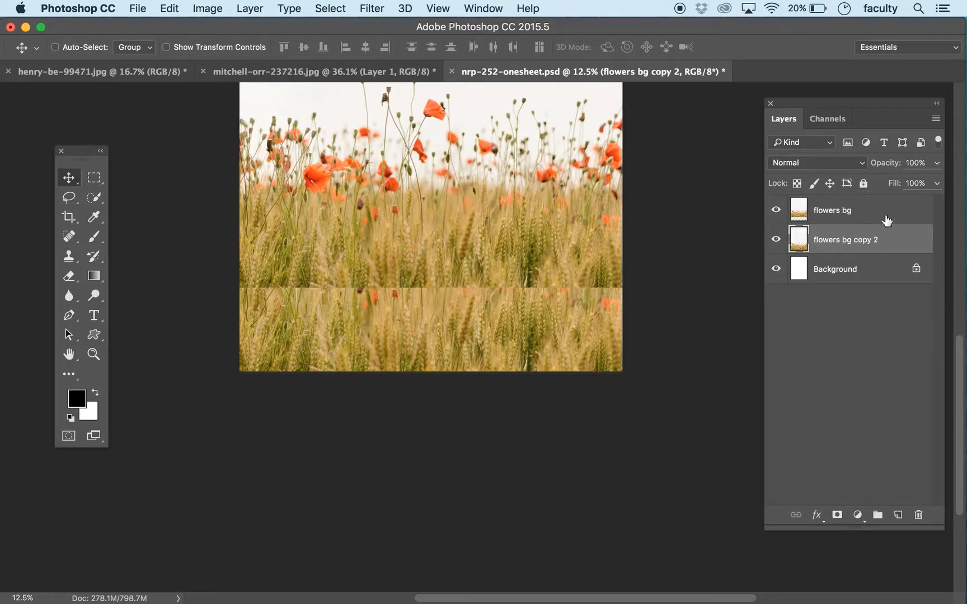
Step: Shift the flowers bg layer down slightly, and offset flowers bg copy 2 sideways so the wheat patterns do not line up
{"action": "left_click", "coordinate": [856, 220]}
{"action": "left_click_drag", "start_coordinate": [470, 270], "coordinate": [477, 300]}
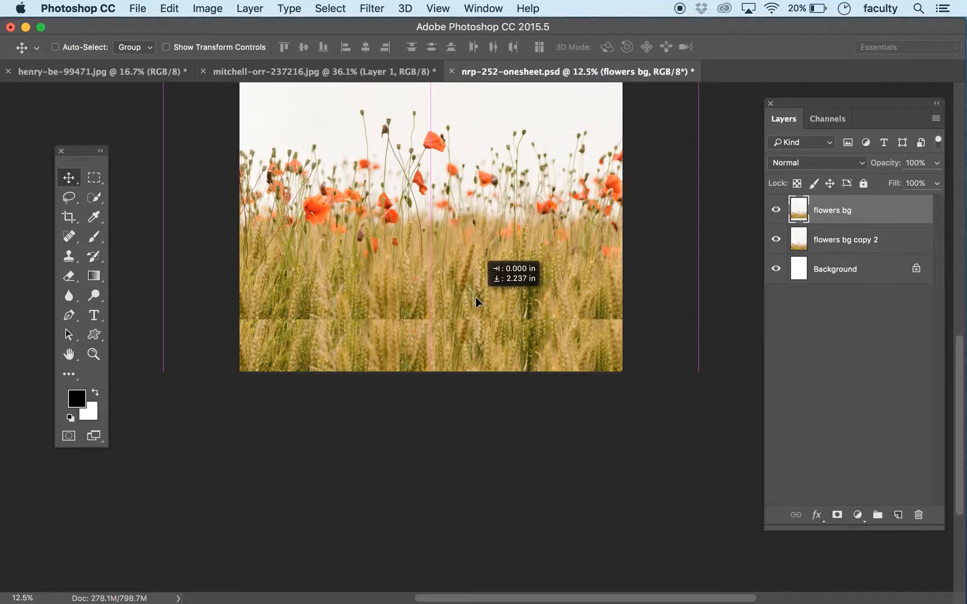
{"action": "left_click", "coordinate": [841, 241]}
{"action": "mouse_move", "coordinate": [355, 365]}
{"action": "left_mouse_down"}
{"action": "mouse_move", "coordinate": [381, 367]}
{"action": "mouse_move", "coordinate": [348, 367]}
{"action": "mouse_move", "coordinate": [373, 365]}
{"action": "left_mouse_up"}
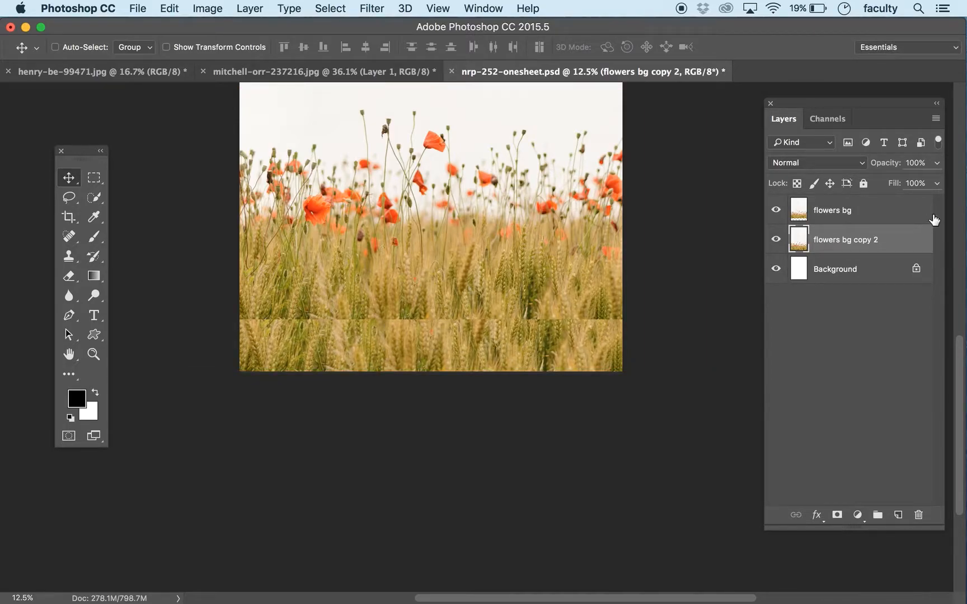
Step: Add a layer mask to the flowers bg layer
{"action": "left_click", "coordinate": [858, 217]}
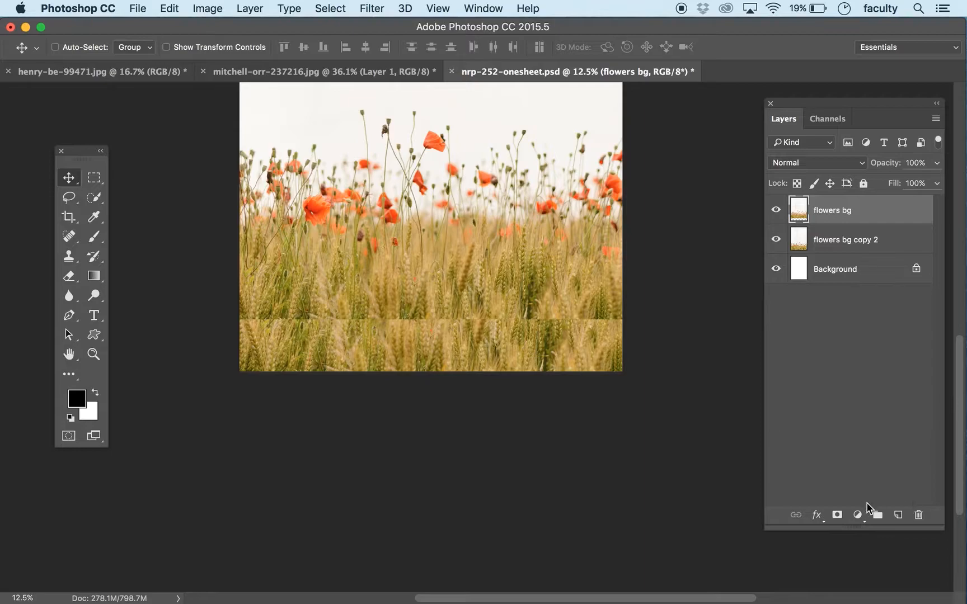
{"action": "left_click", "coordinate": [837, 515]}
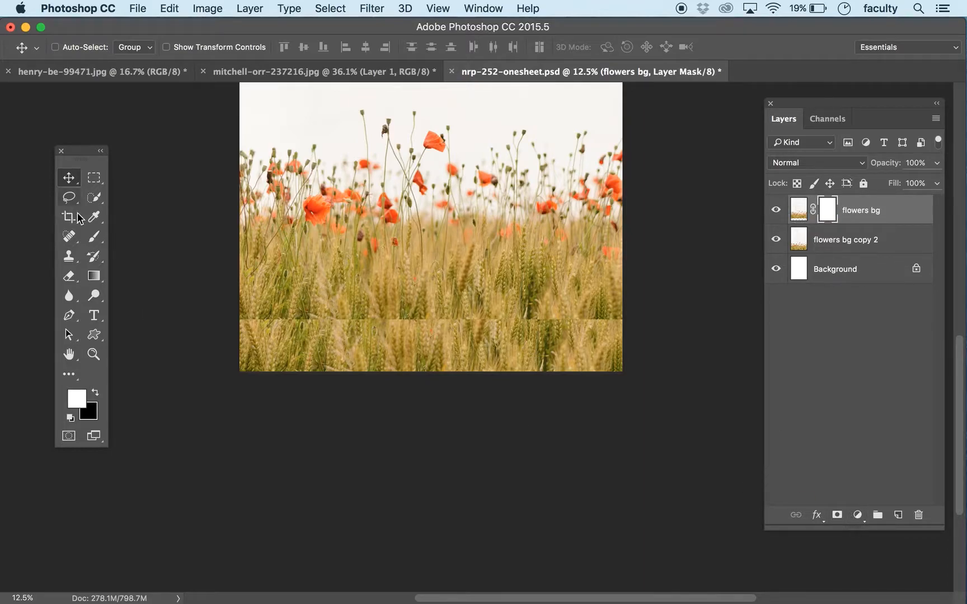
Step: Set up a soft round brush at 0% hardness, enlarged to 1100 px, with black as the foreground colour
{"action": "left_click", "coordinate": [94, 242]}
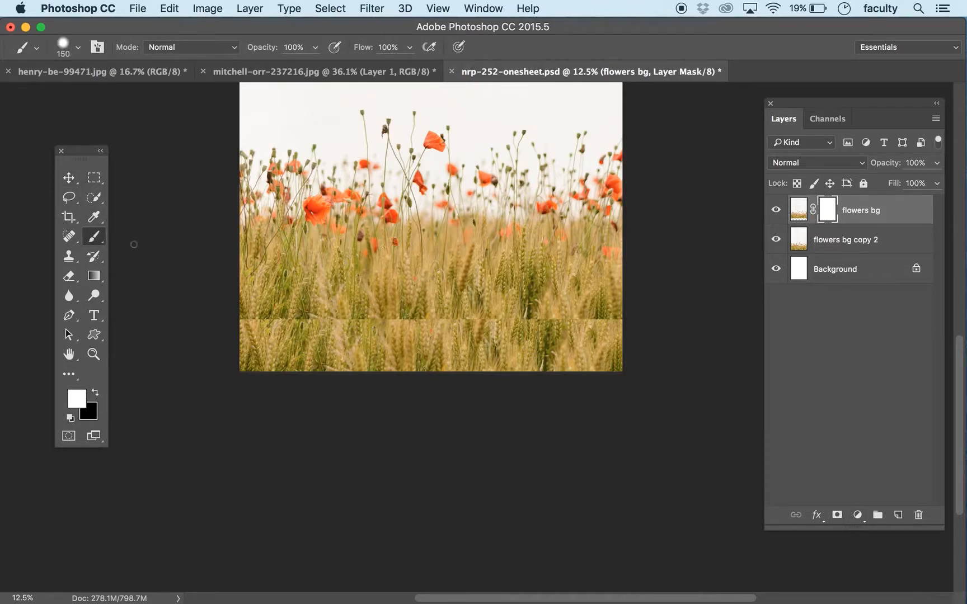
{"action": "left_click", "coordinate": [80, 48]}
{"action": "left_click_drag", "start_coordinate": [104, 124], "coordinate": [81, 128]}
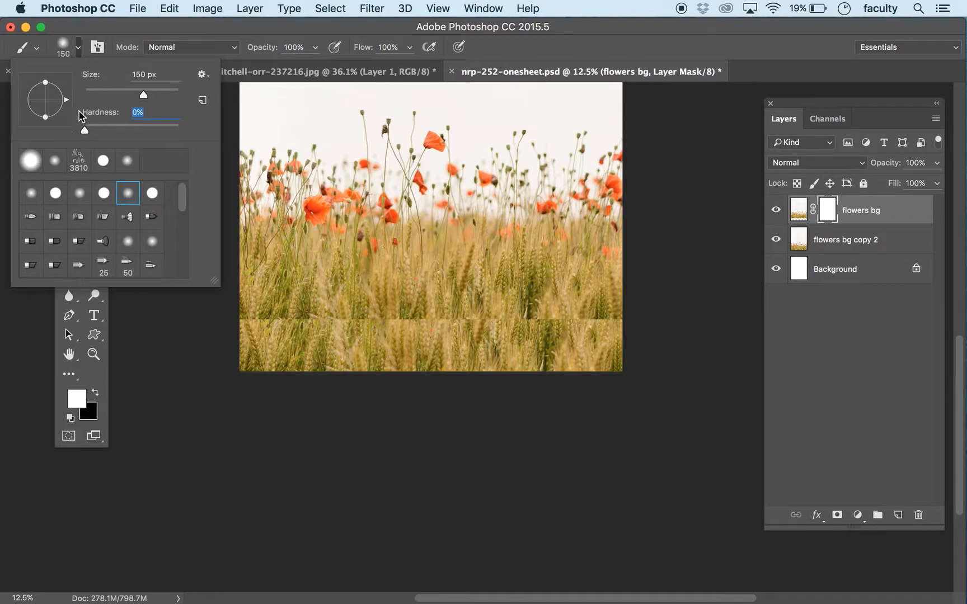
{"action": "left_click", "coordinate": [211, 32]}
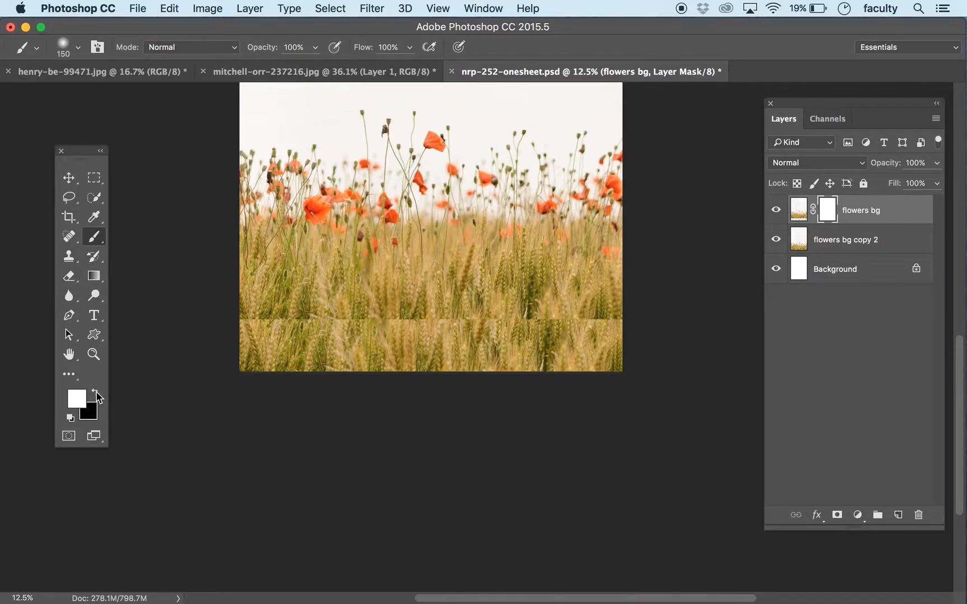
{"action": "left_click", "coordinate": [96, 392]}
{"action": "key", "text": "bracketright"}
{"action": "key", "text": "bracketright"}
{"action": "key", "text": "bracketright"}
{"action": "key", "text": "bracketright"}
{"action": "key", "text": "bracketright"}
{"action": "key", "text": "bracketright"}
{"action": "key", "text": "bracketright"}
{"action": "key", "text": "bracketright"}
{"action": "key", "text": "bracketright"}
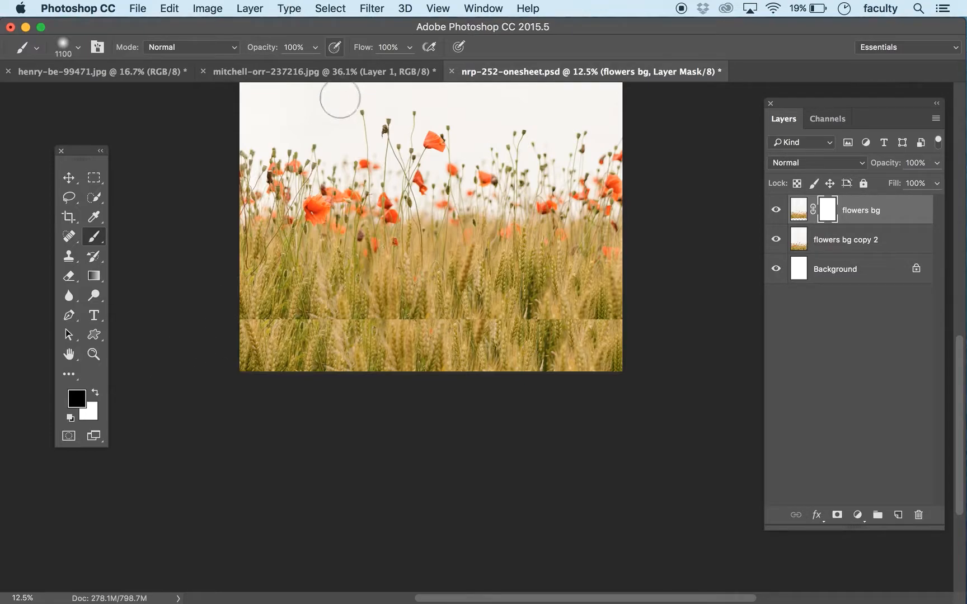
Step: Paint black at 75% brush opacity along the hard horizontal seam on the flowers bg layer mask to blend the wheat
{"action": "left_click", "coordinate": [315, 47]}
{"action": "left_click_drag", "start_coordinate": [315, 63], "coordinate": [295, 65]}
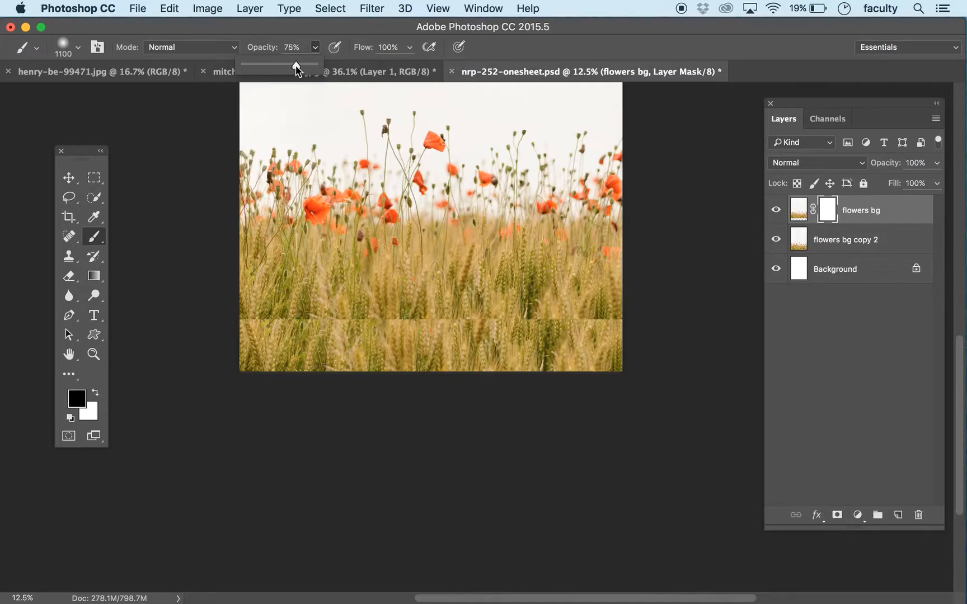
{"action": "mouse_move", "coordinate": [220, 321]}
{"action": "left_mouse_down"}
{"action": "mouse_move", "coordinate": [369, 312]}
{"action": "mouse_move", "coordinate": [638, 322]}
{"action": "left_mouse_up"}
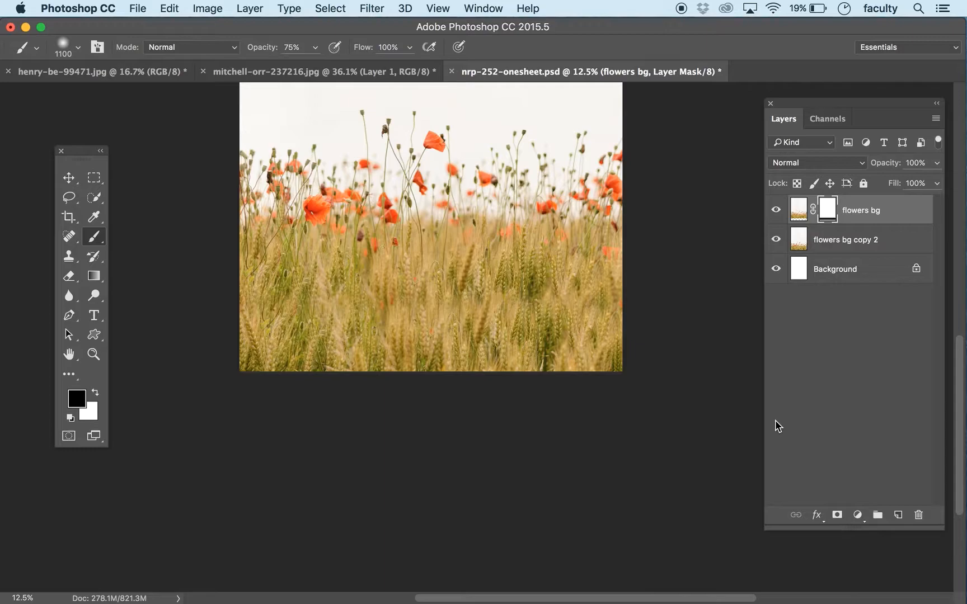
{"action": "key", "text": "super+minus"}
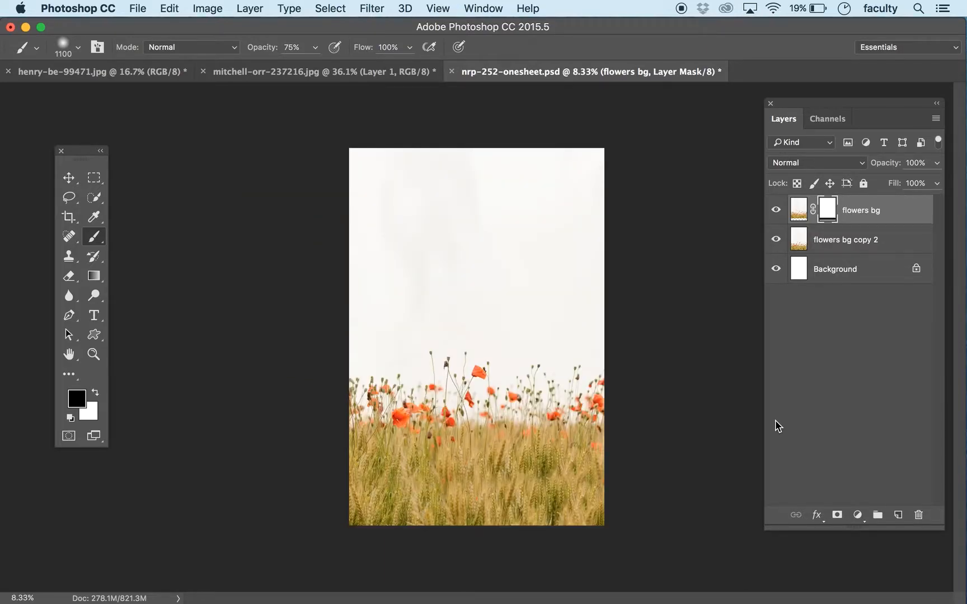
Step: Nudge the flowers bg copy 2 layer slightly with the Move tool and flip it horizontally
{"action": "left_click", "coordinate": [845, 251]}
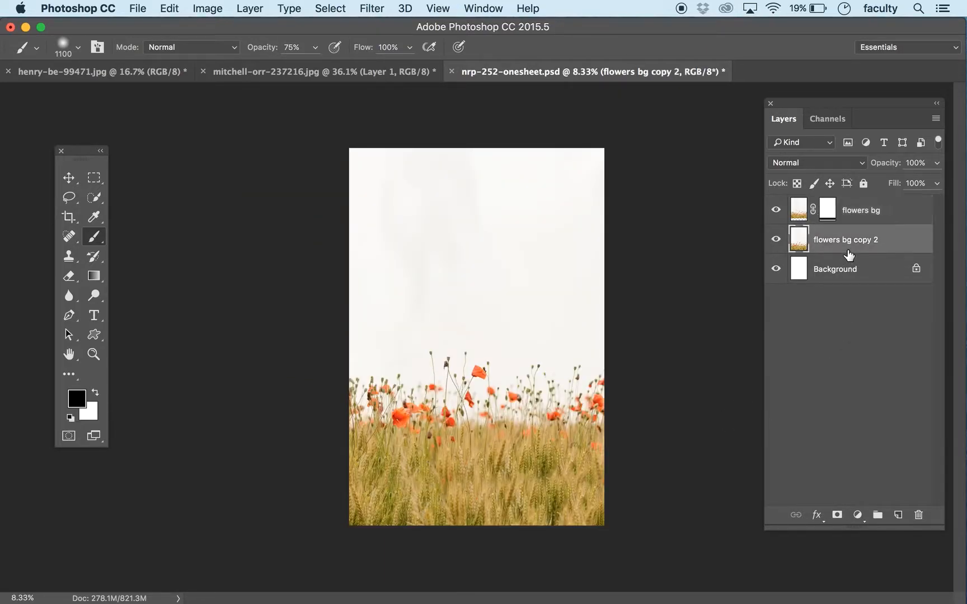
{"action": "left_click", "coordinate": [69, 177]}
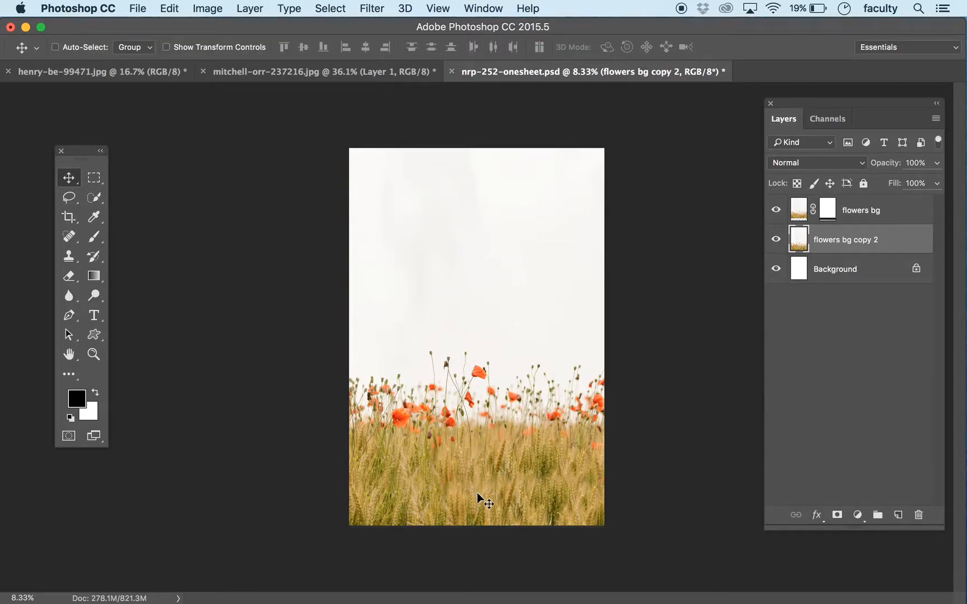
{"action": "mouse_move", "coordinate": [478, 494]}
{"action": "left_mouse_down"}
{"action": "mouse_move", "coordinate": [476, 486]}
{"action": "mouse_move", "coordinate": [478, 512]}
{"action": "mouse_move", "coordinate": [468, 509]}
{"action": "mouse_move", "coordinate": [497, 508]}
{"action": "mouse_move", "coordinate": [485, 505]}
{"action": "left_mouse_up"}
{"action": "left_click", "coordinate": [170, 9]}
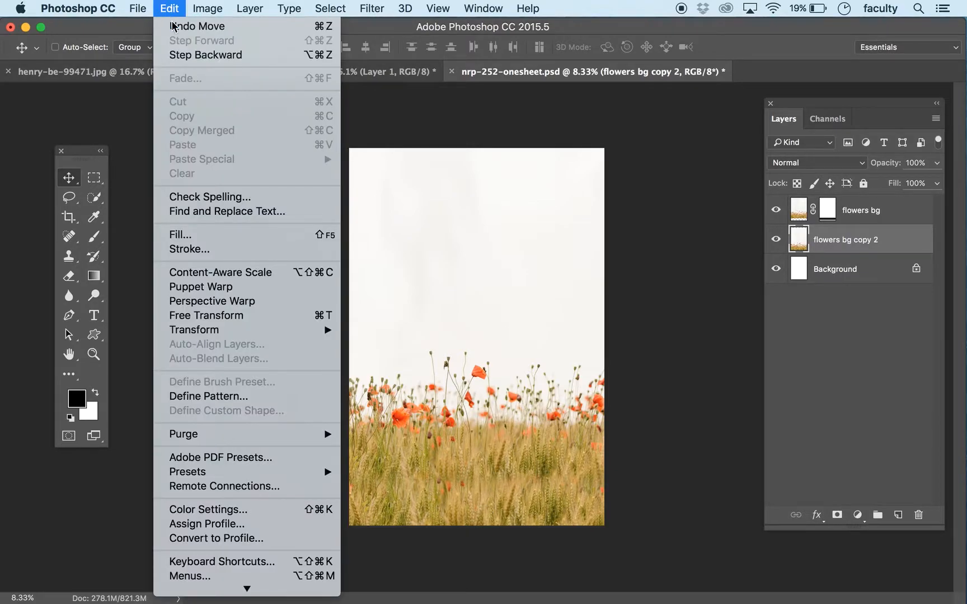
{"action": "mouse_move", "coordinate": [240, 332]}
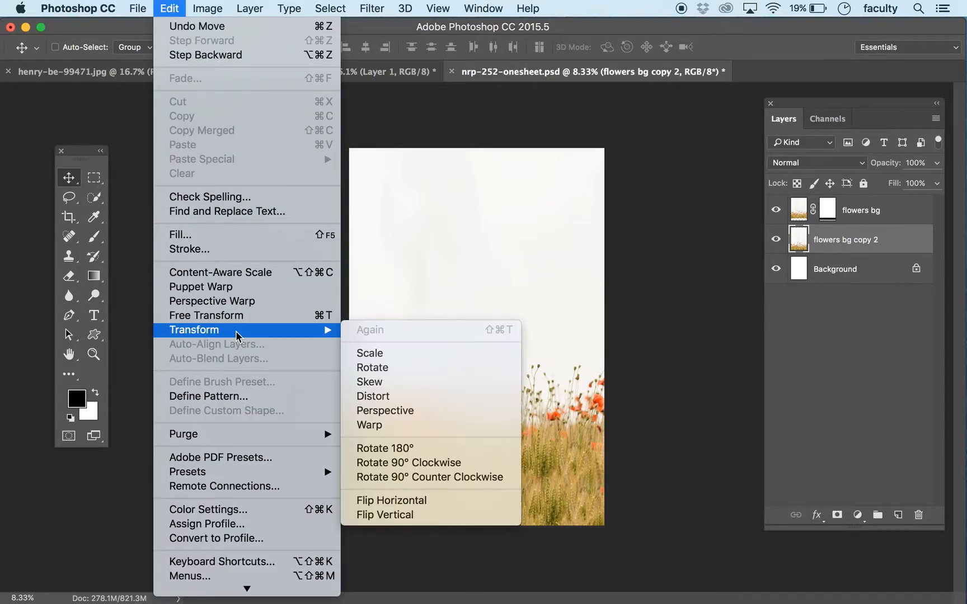
{"action": "left_click", "coordinate": [434, 500]}
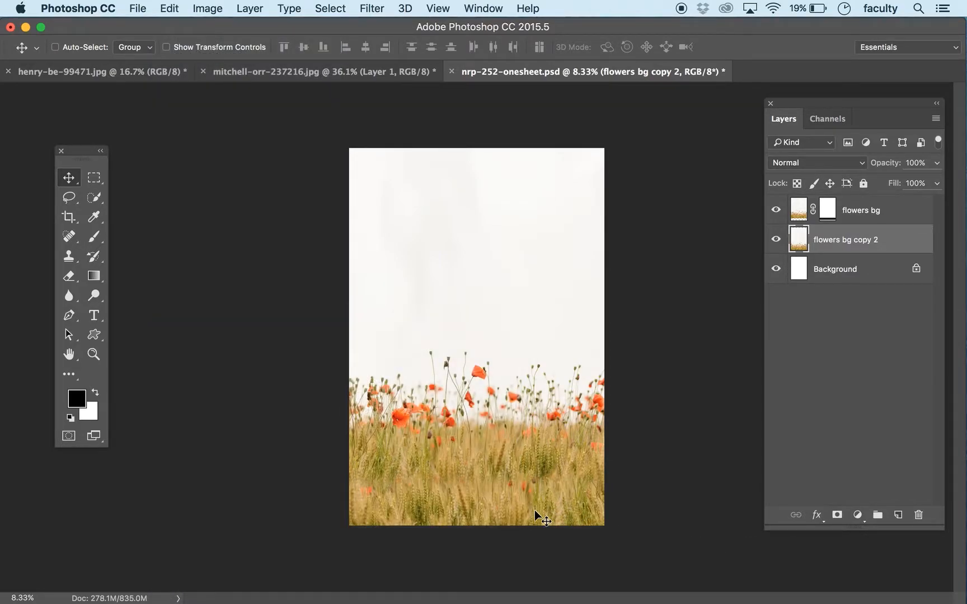
Step: Reposition the flipped flowers bg copy 2 layer slightly to adjust the wheat at the poster's lower edge
{"action": "key", "text": "super+equal"}
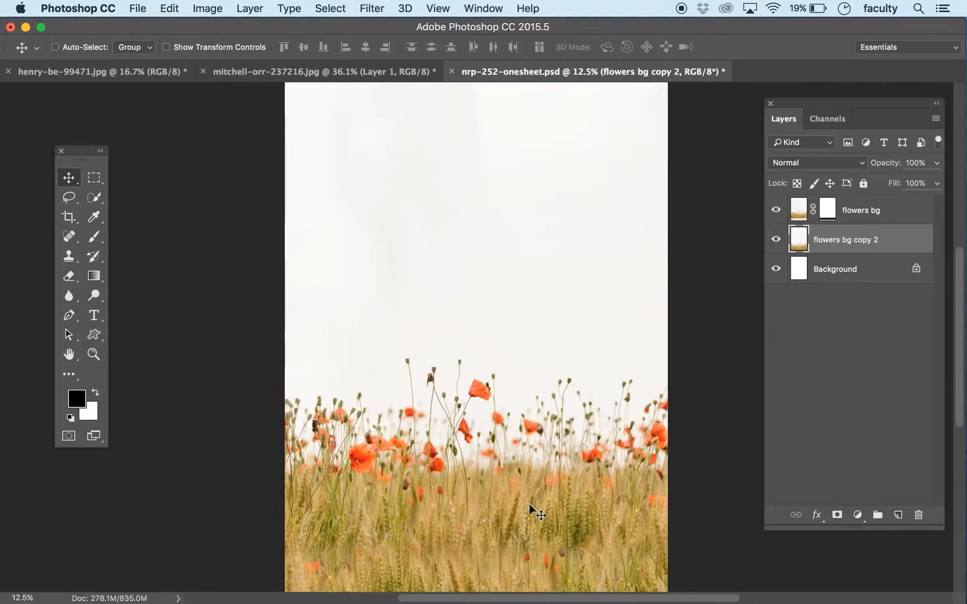
{"action": "scroll", "coordinate": [532, 512], "scroll_direction": "down", "scroll_amount": 5}
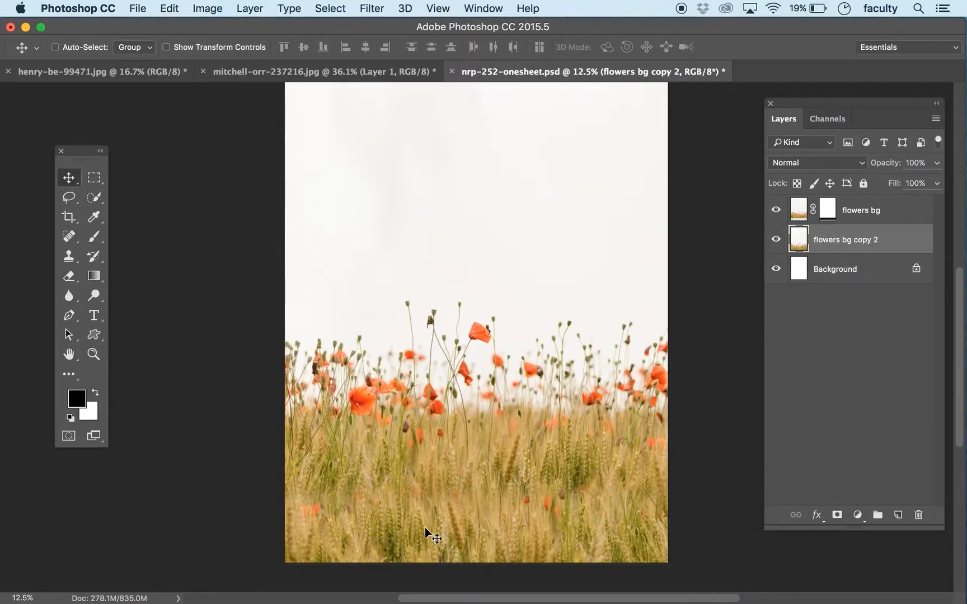
{"action": "mouse_move", "coordinate": [371, 541]}
{"action": "left_mouse_down"}
{"action": "mouse_move", "coordinate": [390, 541]}
{"action": "mouse_move", "coordinate": [384, 513]}
{"action": "mouse_move", "coordinate": [380, 527]}
{"action": "mouse_move", "coordinate": [356, 525]}
{"action": "mouse_move", "coordinate": [384, 528]}
{"action": "left_mouse_up"}
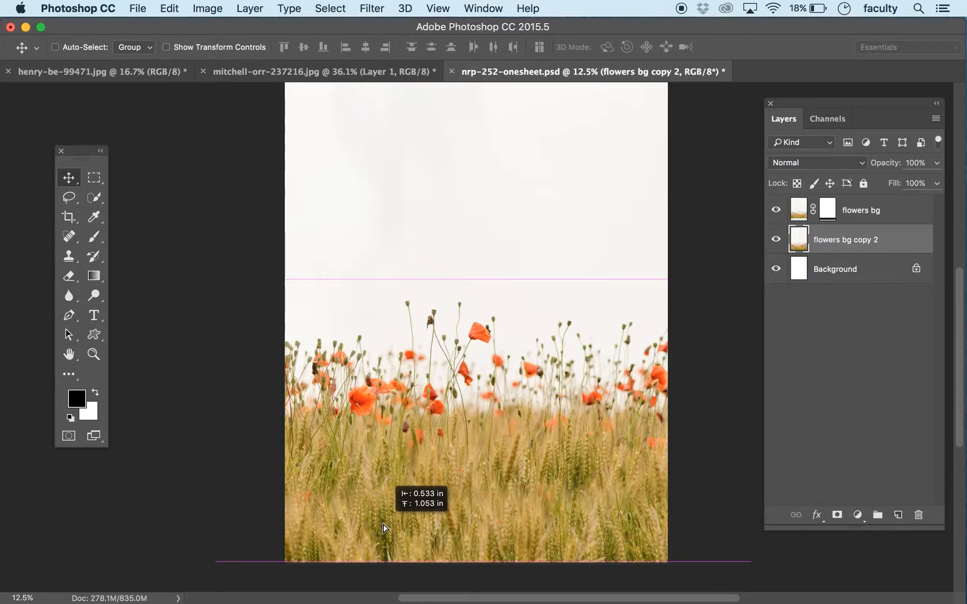
{"action": "left_click_drag", "start_coordinate": [384, 527], "coordinate": [384, 527]}
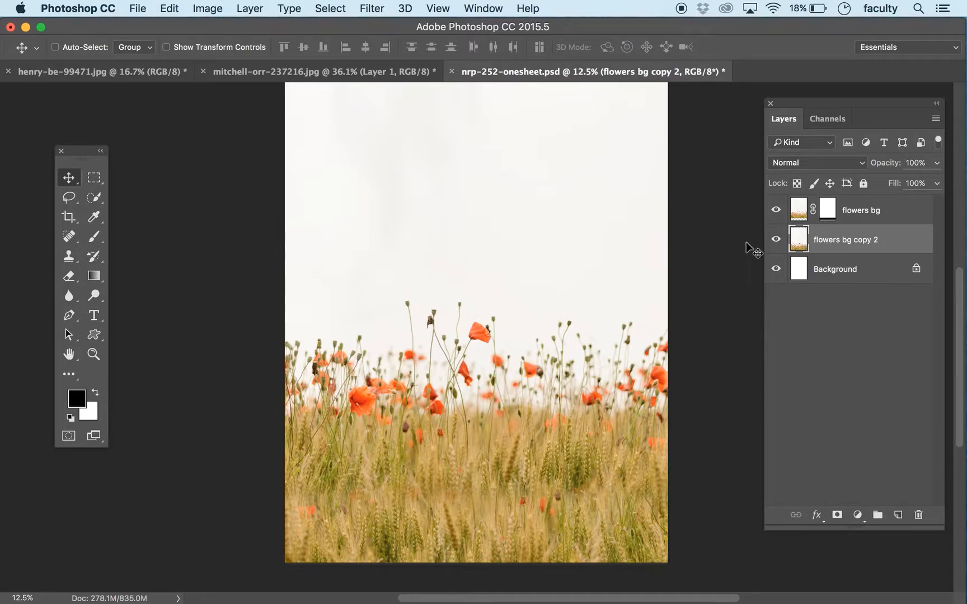
Step: Group the flowers bg and flowers bg copy 2 layers and name the group Background
{"action": "left_click", "coordinate": [878, 216]}
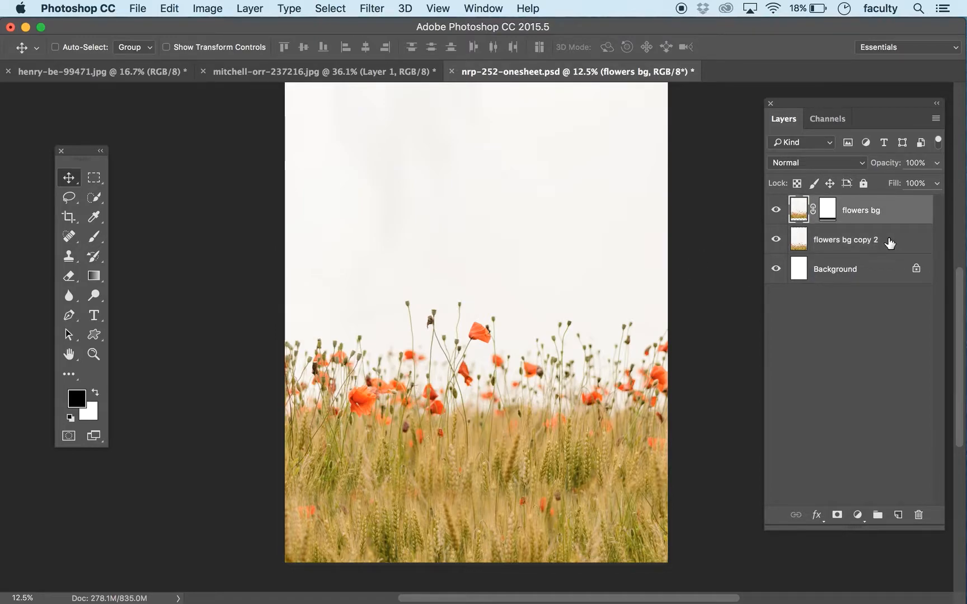
{"action": "left_click", "coordinate": [890, 243], "text": "shift"}
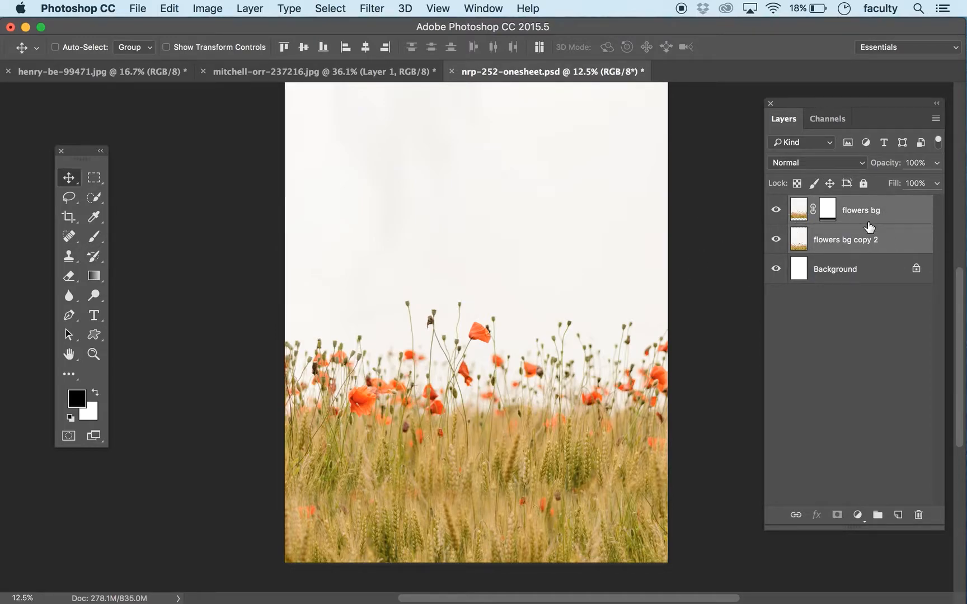
{"action": "key", "text": "super+g"}
{"action": "double_click", "coordinate": [833, 205]}
{"action": "type", "text": "Background"}
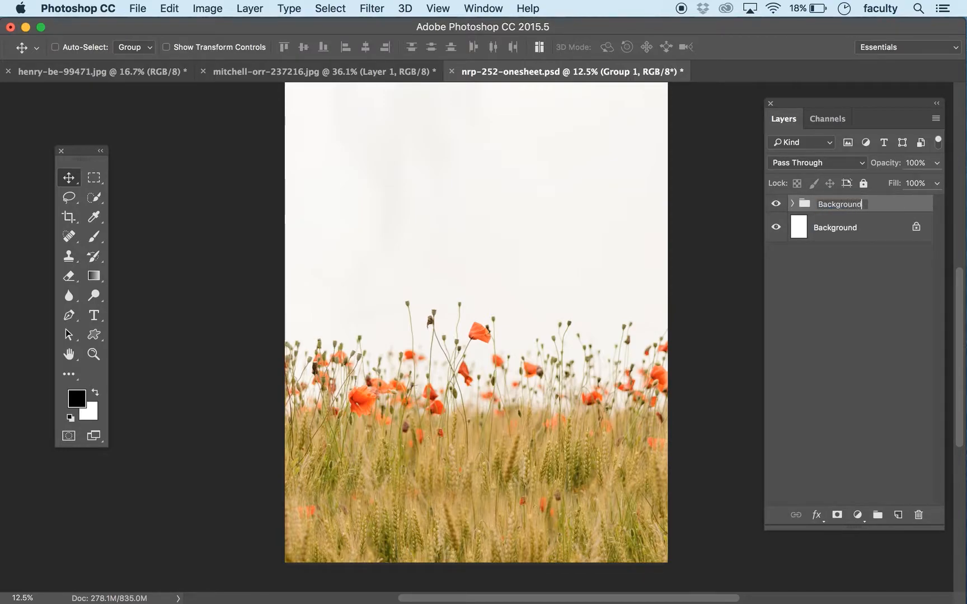
{"action": "key", "text": "Return"}
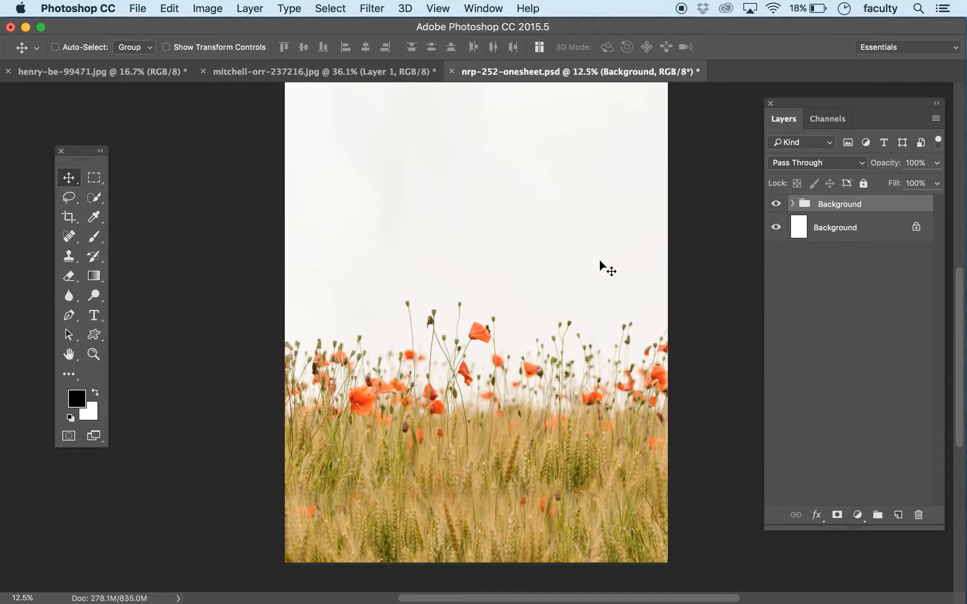
Step: Fit the whole poster in view and save the nrp-252-onesheet.psd document
{"action": "key", "text": "super+minus"}
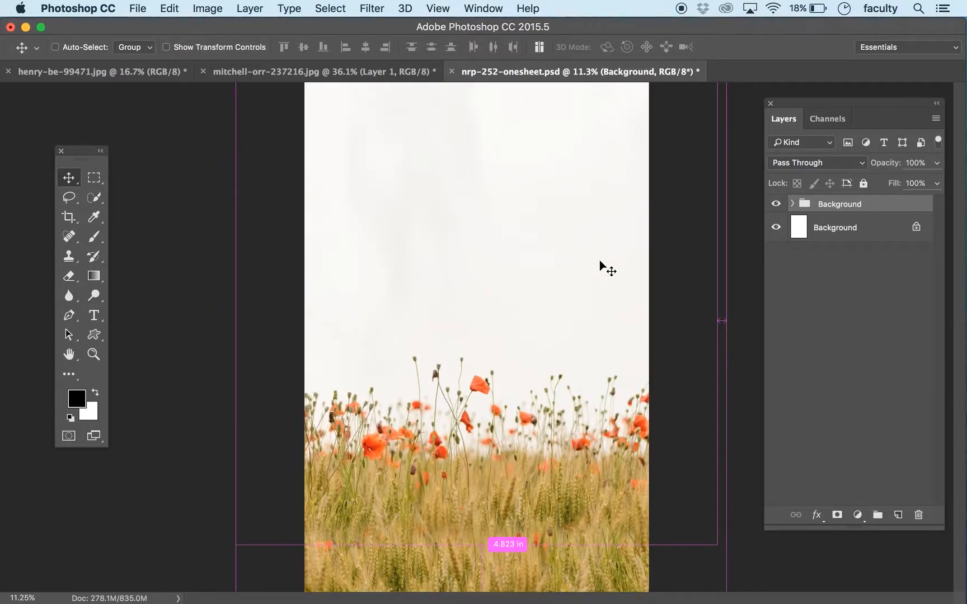
{"action": "key", "text": "super+minus"}
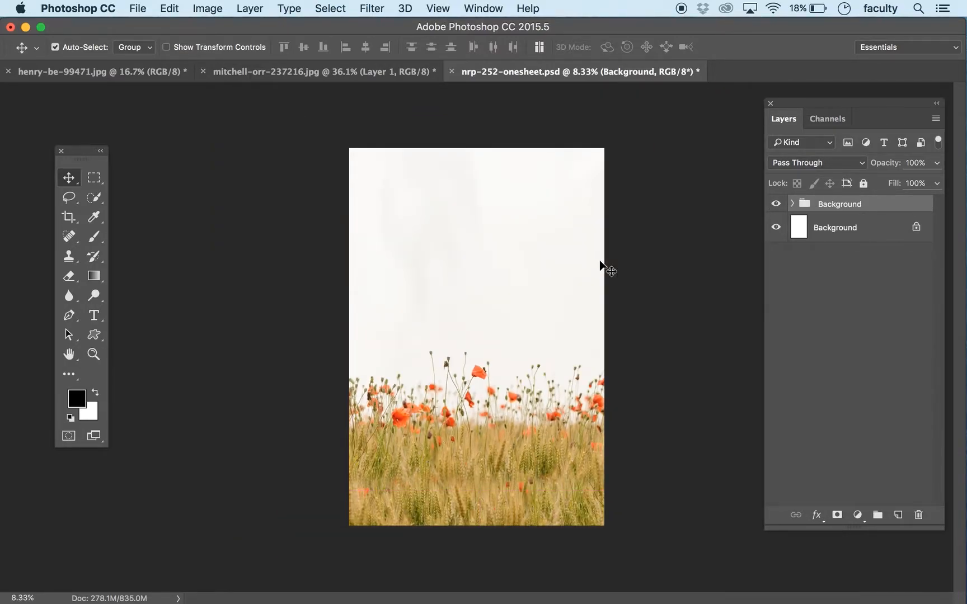
{"action": "key", "text": "super+s"}
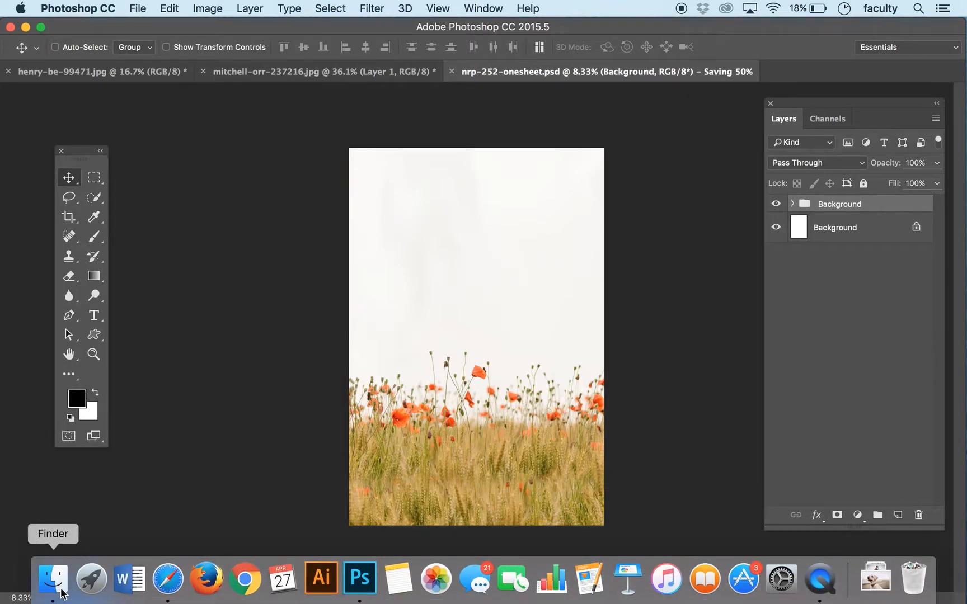
Step: Switch to Finder and open the file info for nrp-252-onesheet.psd in the Desktop's ART 252-Campaign folder
{"action": "left_click", "coordinate": [52, 574]}
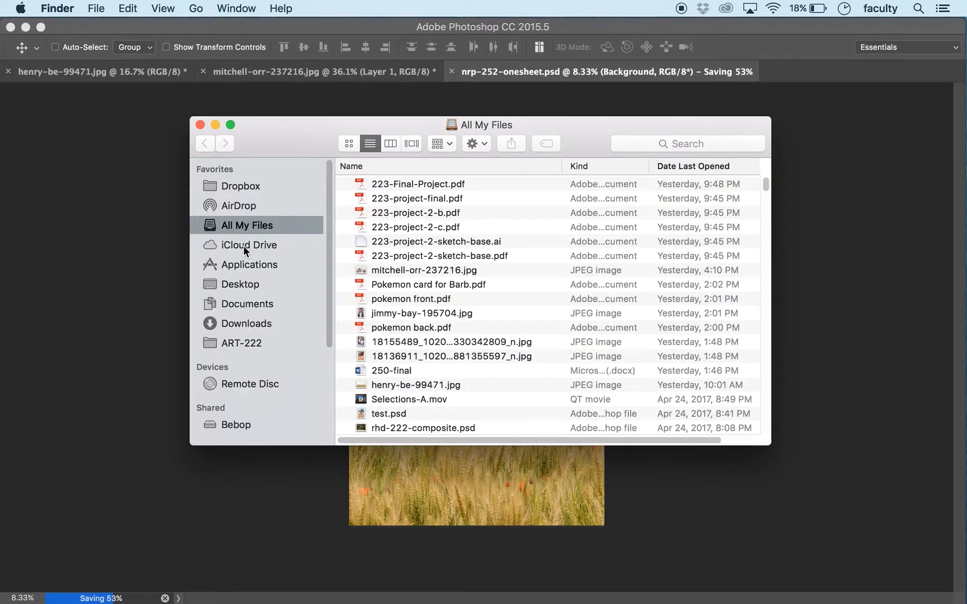
{"action": "left_click", "coordinate": [271, 281]}
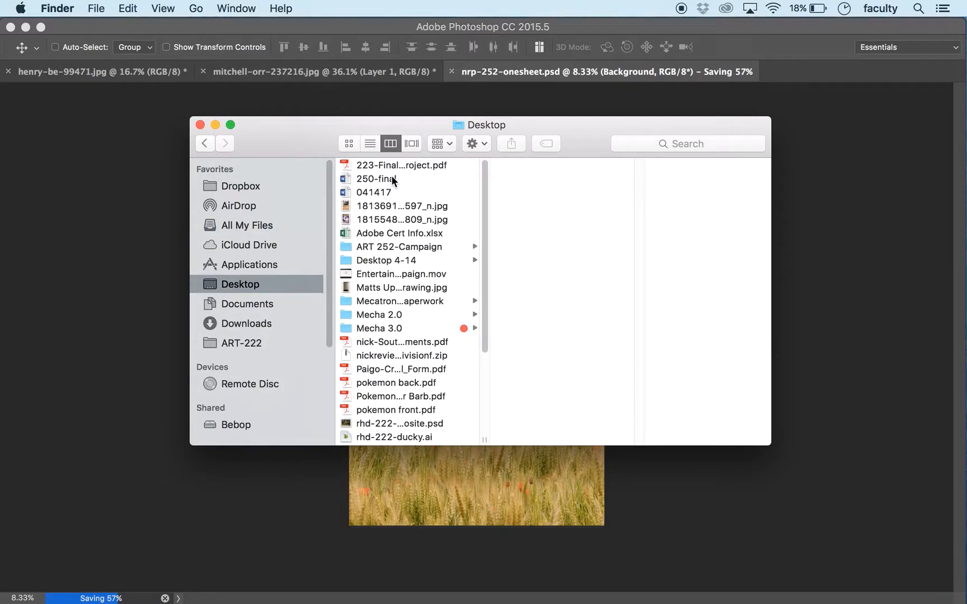
{"action": "left_click", "coordinate": [387, 247]}
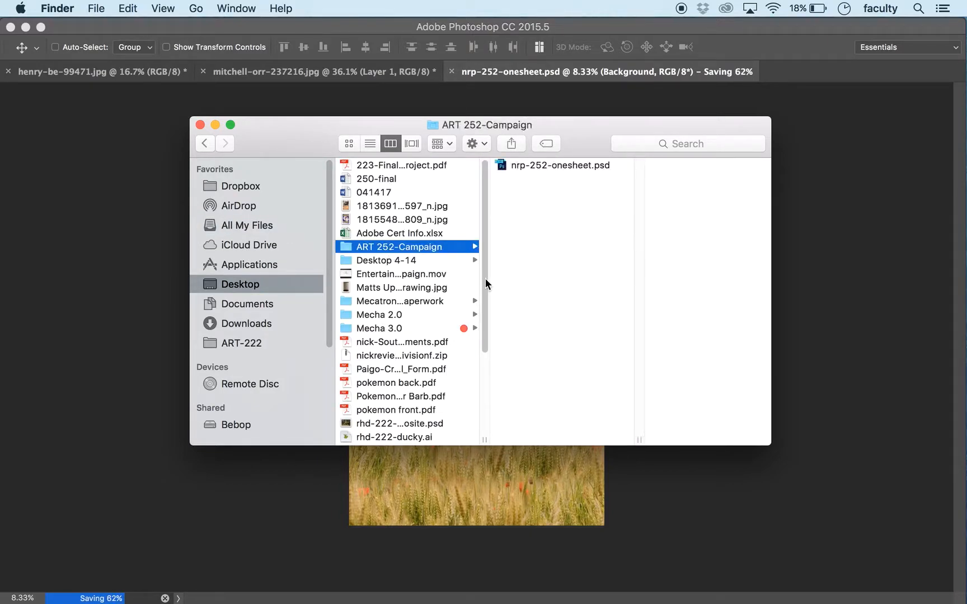
{"action": "left_click", "coordinate": [552, 164]}
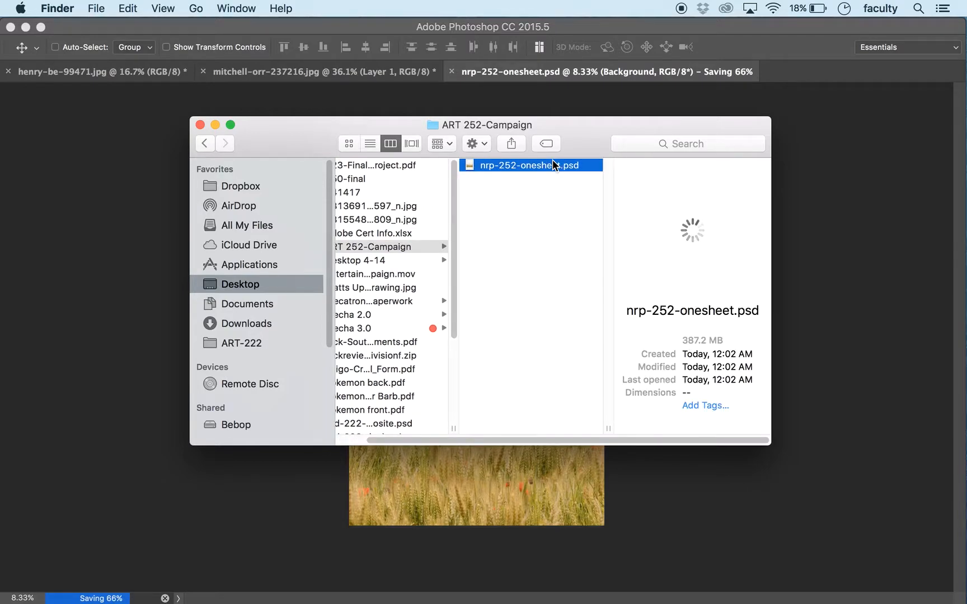
{"action": "key", "text": "super+i"}
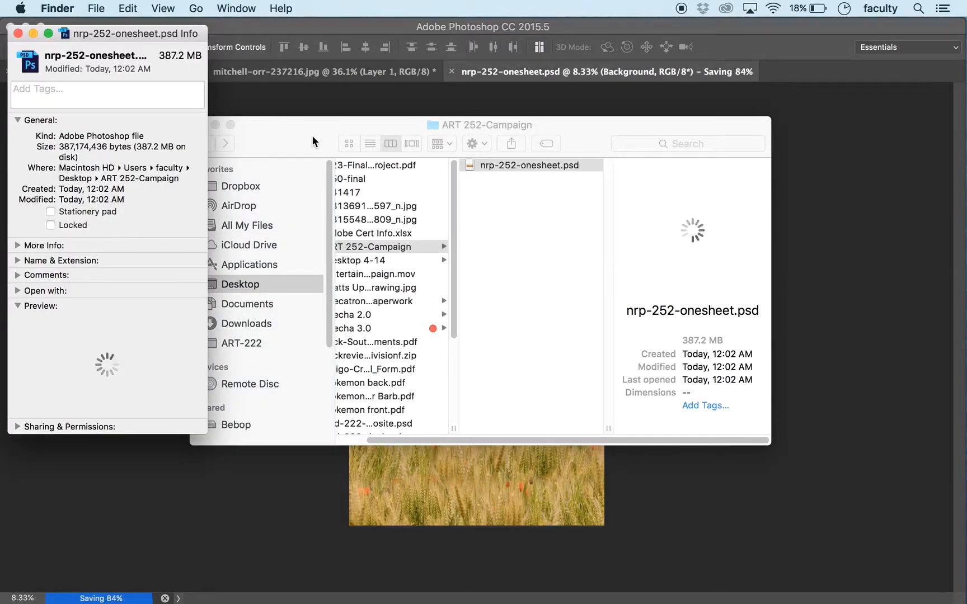
Step: Close the folder window, check the saved file's size in its info window, close it and return to Photoshop
{"action": "left_click", "coordinate": [301, 145]}
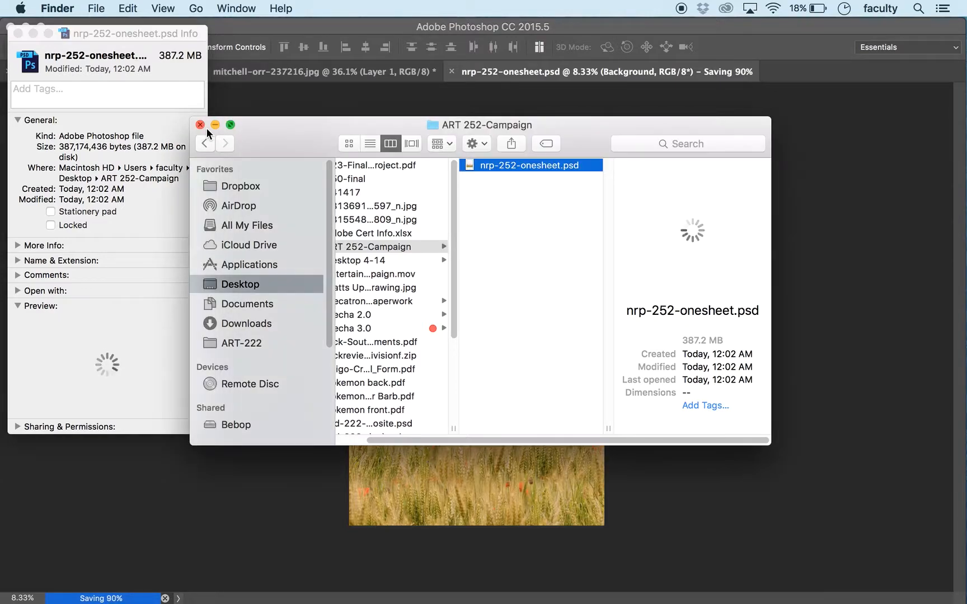
{"action": "left_click", "coordinate": [200, 125]}
{"action": "left_click_drag", "start_coordinate": [105, 29], "coordinate": [217, 116]}
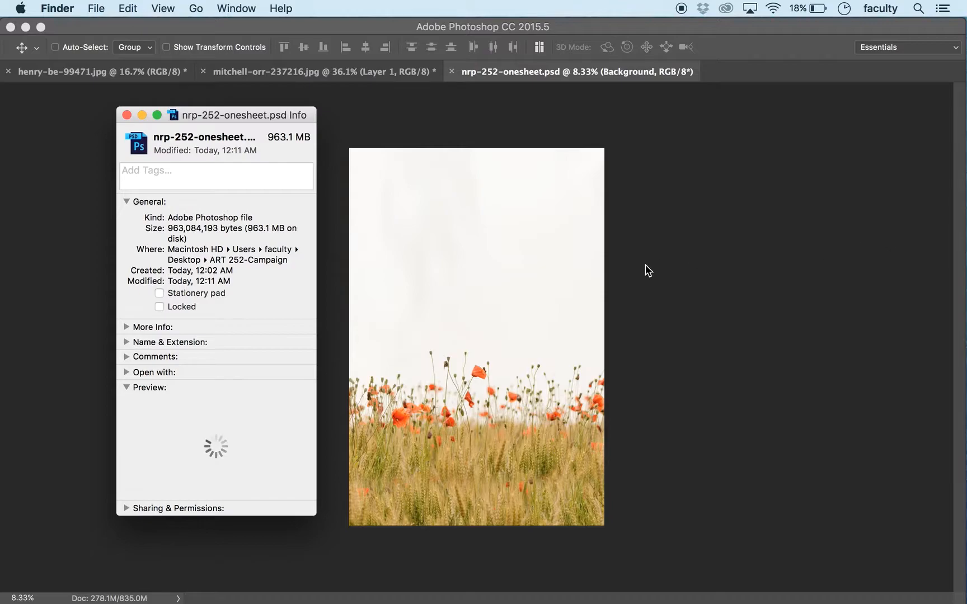
{"action": "key", "text": "super+w"}
{"action": "left_click", "coordinate": [648, 271]}
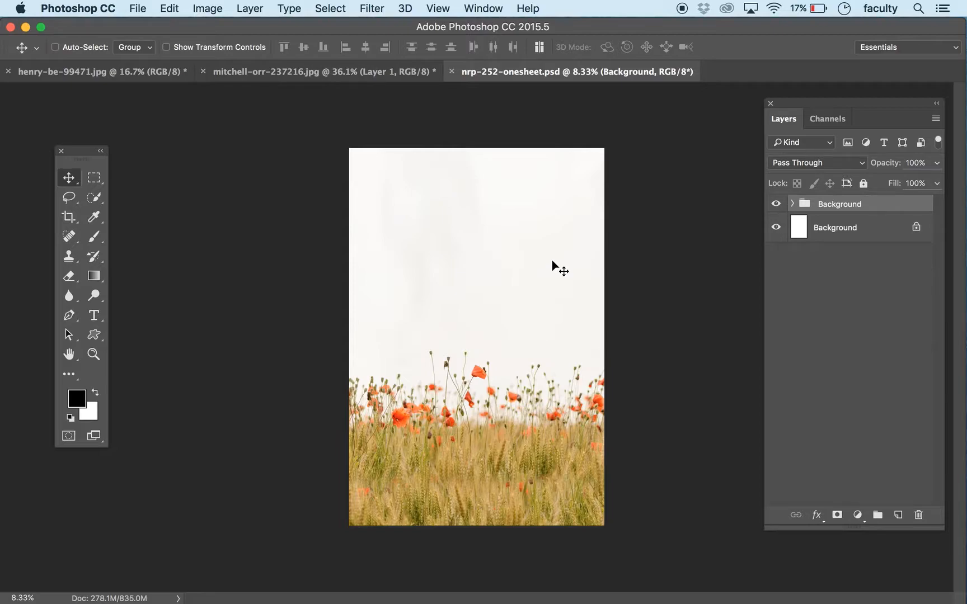
Step: Switch to the mitchell-orr-237216.jpg document and hide its Background layer to isolate the dog cut-out on Layer 1
{"action": "left_click", "coordinate": [335, 73]}
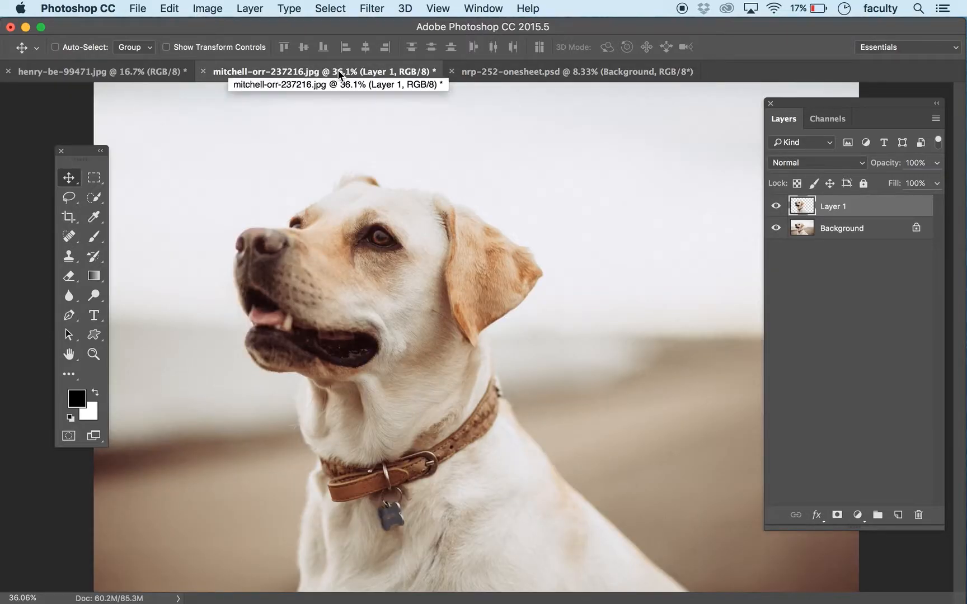
{"action": "left_click", "coordinate": [496, 76]}
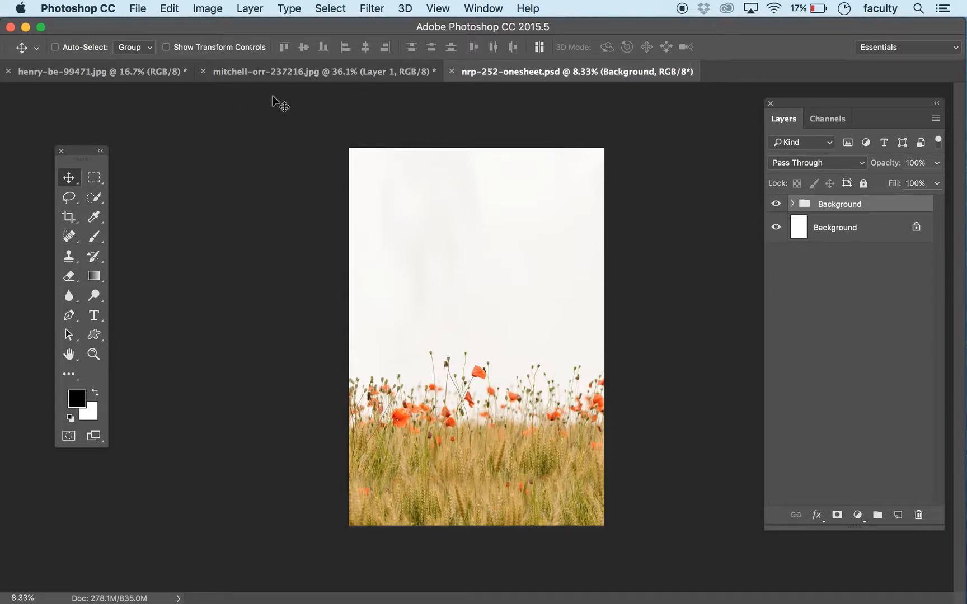
{"action": "left_click", "coordinate": [300, 74]}
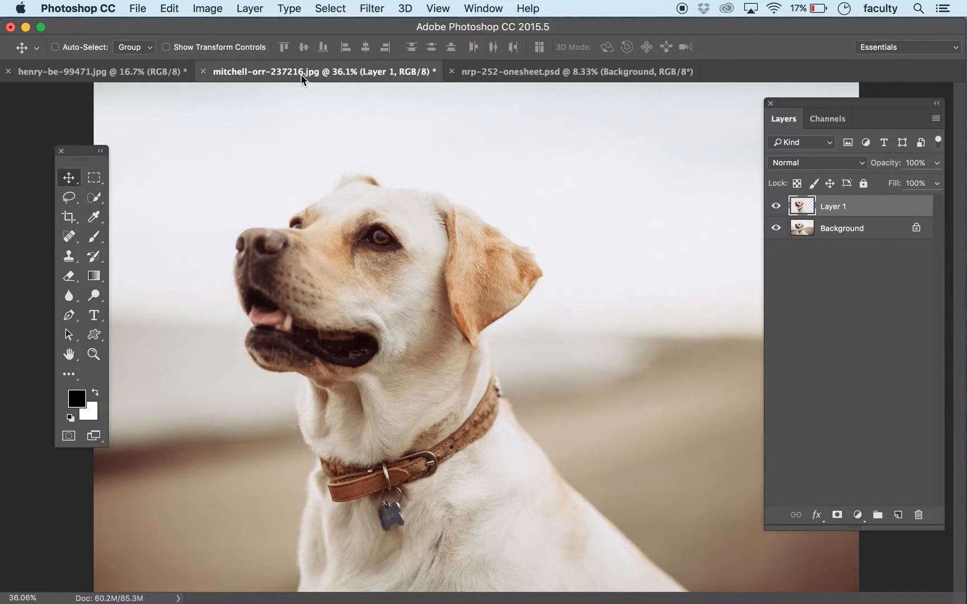
{"action": "left_click", "coordinate": [781, 228]}
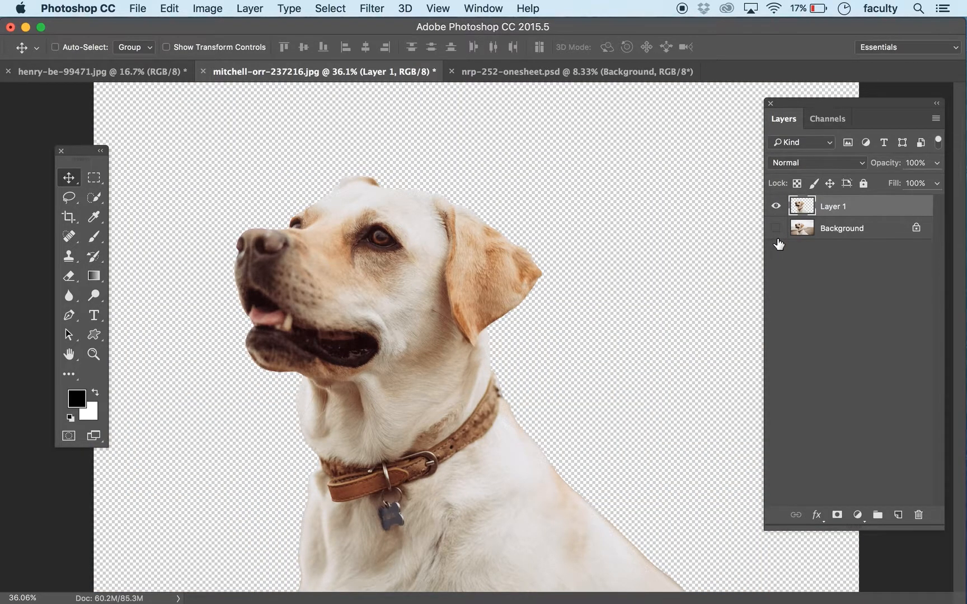
Step: Hide Layer 1, show the Background layer and make it the active layer
{"action": "key", "text": "super+minus"}
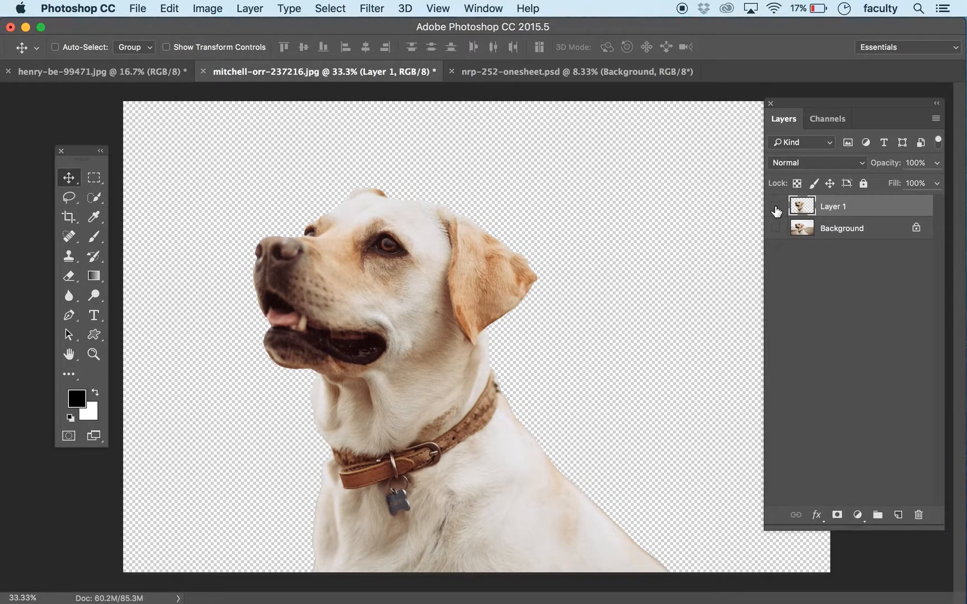
{"action": "left_click", "coordinate": [775, 206]}
{"action": "left_click", "coordinate": [775, 228]}
{"action": "left_click", "coordinate": [842, 230]}
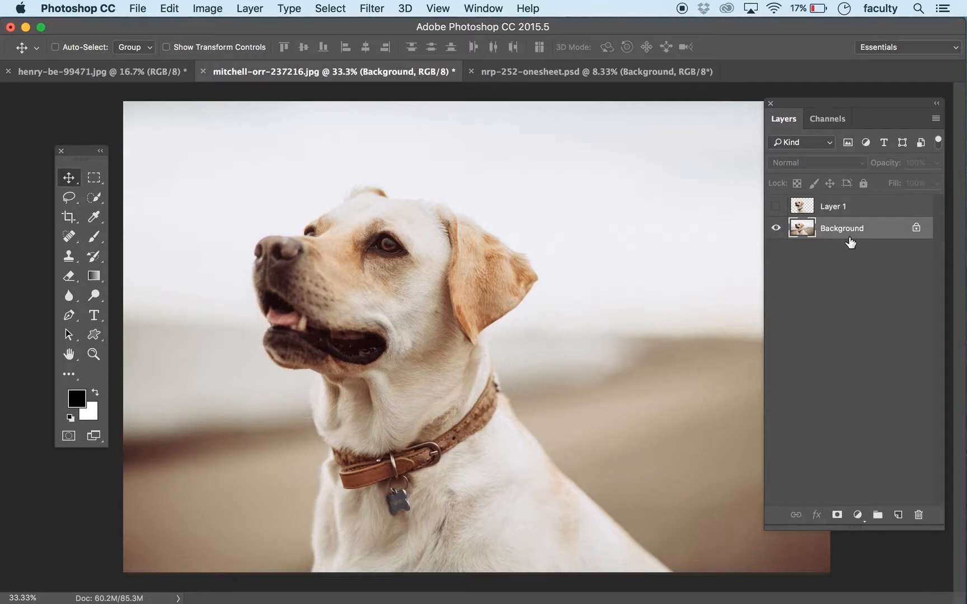
Step: Select the dog's head, ears, neck and body on the Background layer with the Quick Selection tool at brush size 250
{"action": "left_click", "coordinate": [92, 200]}
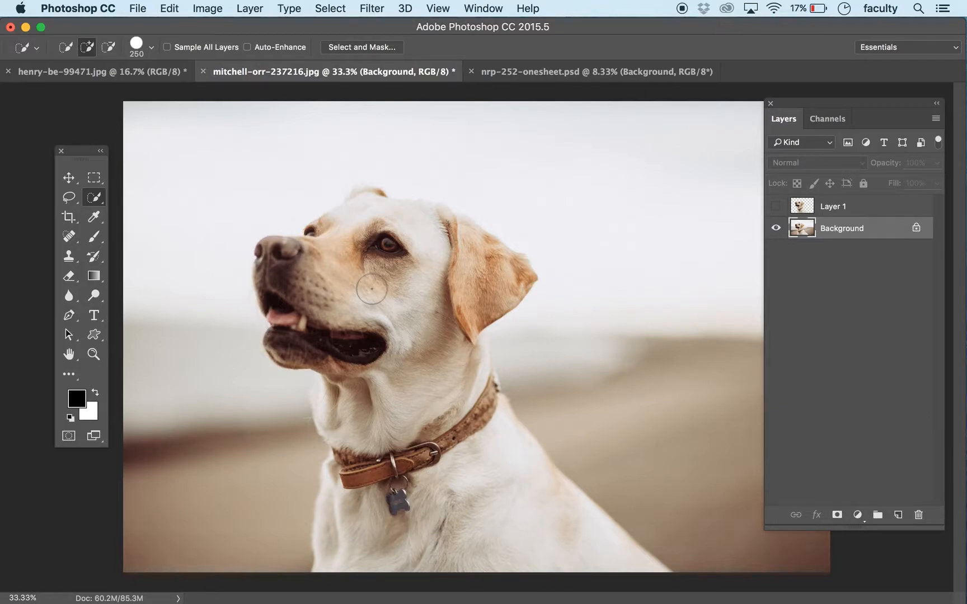
{"action": "mouse_move", "coordinate": [372, 290]}
{"action": "left_mouse_down"}
{"action": "mouse_move", "coordinate": [374, 324]}
{"action": "mouse_move", "coordinate": [456, 509]}
{"action": "mouse_move", "coordinate": [506, 542]}
{"action": "left_mouse_up"}
{"action": "left_click", "coordinate": [327, 398]}
{"action": "left_click_drag", "start_coordinate": [405, 237], "coordinate": [367, 228]}
{"action": "left_click", "coordinate": [483, 254]}
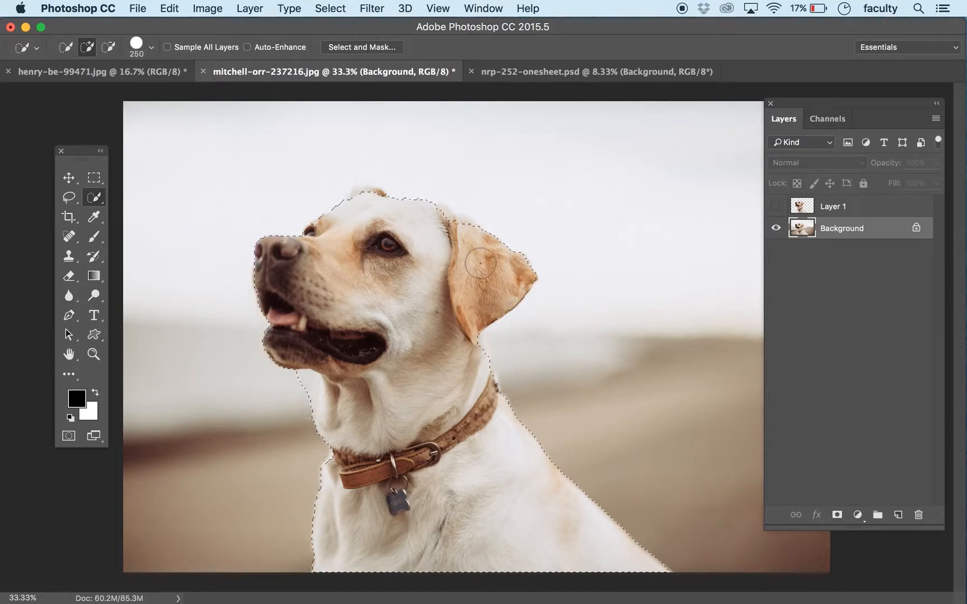
{"action": "left_click", "coordinate": [441, 220]}
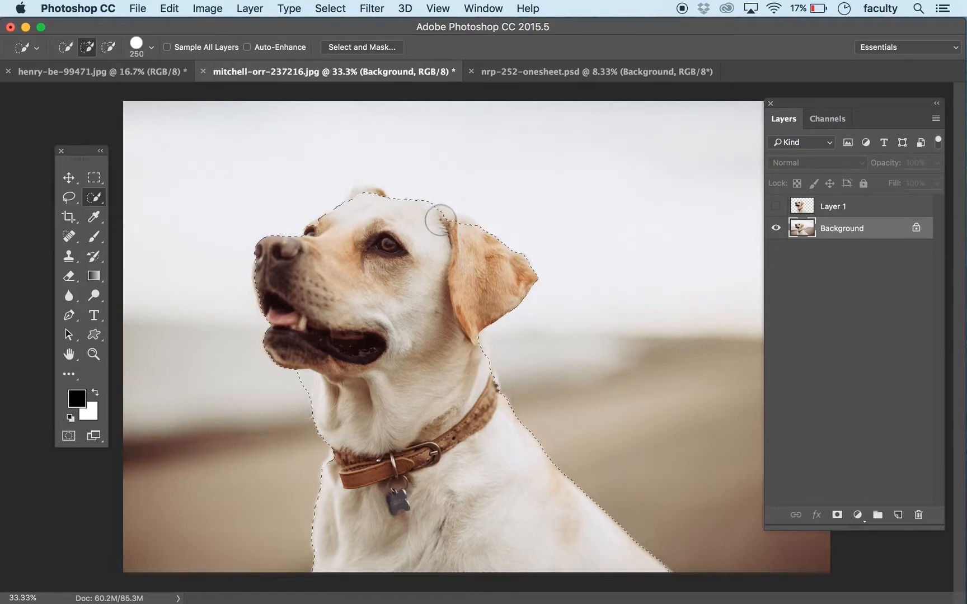
{"action": "left_click", "coordinate": [367, 204]}
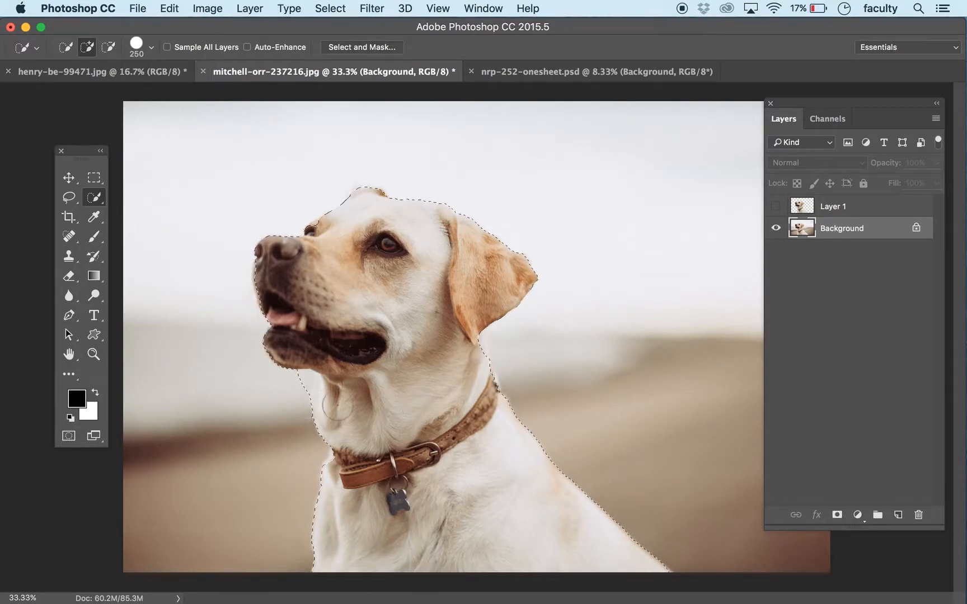
Step: Reduce the Quick Selection brush size to 60 for detail work around the dog's neck
{"action": "key", "text": "super+plus"}
{"action": "key", "text": "super+plus"}
{"action": "key", "text": "super+plus"}
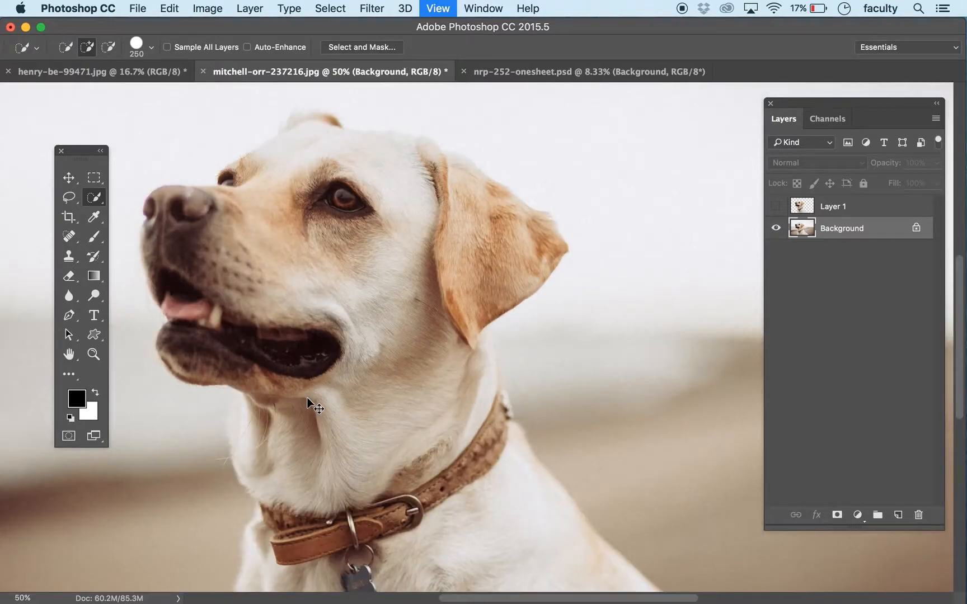
{"action": "key", "text": "bracketleft"}
{"action": "key", "text": "bracketleft"}
{"action": "key", "text": "bracketleft"}
{"action": "key", "text": "bracketleft"}
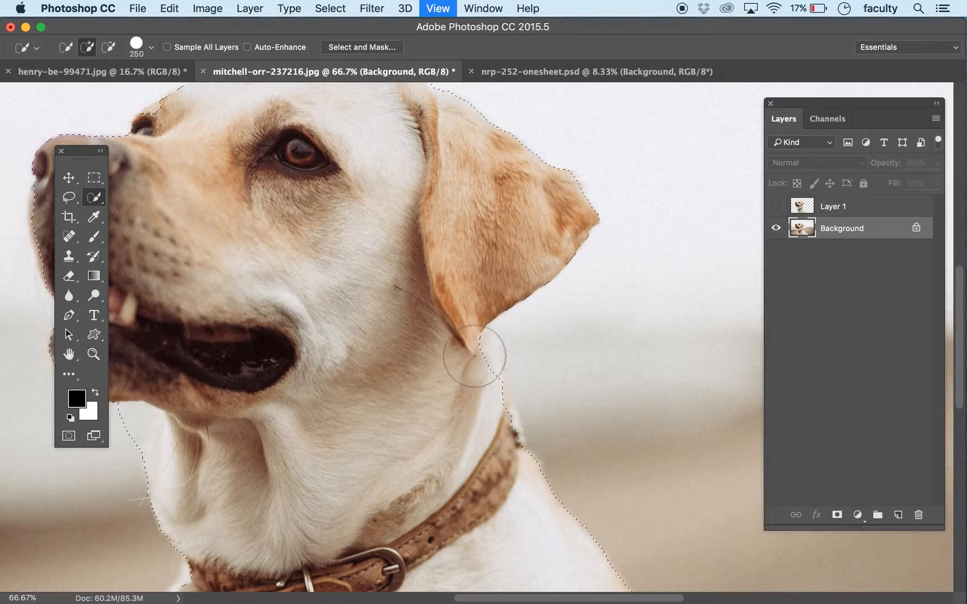
{"action": "key", "text": "bracketleft"}
{"action": "key", "text": "bracketleft"}
{"action": "key", "text": "bracketleft"}
{"action": "key", "text": "bracketleft"}
{"action": "key", "text": "bracketleft"}
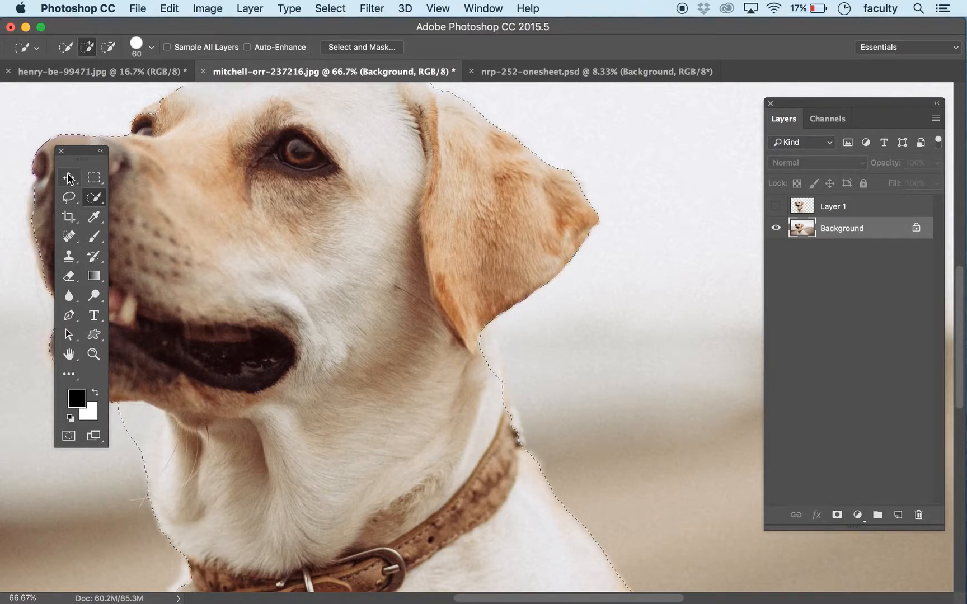
Step: Add the missing strip of neck between the near ear and the back of the collar to the selection with the Lasso tool
{"action": "left_click", "coordinate": [64, 199]}
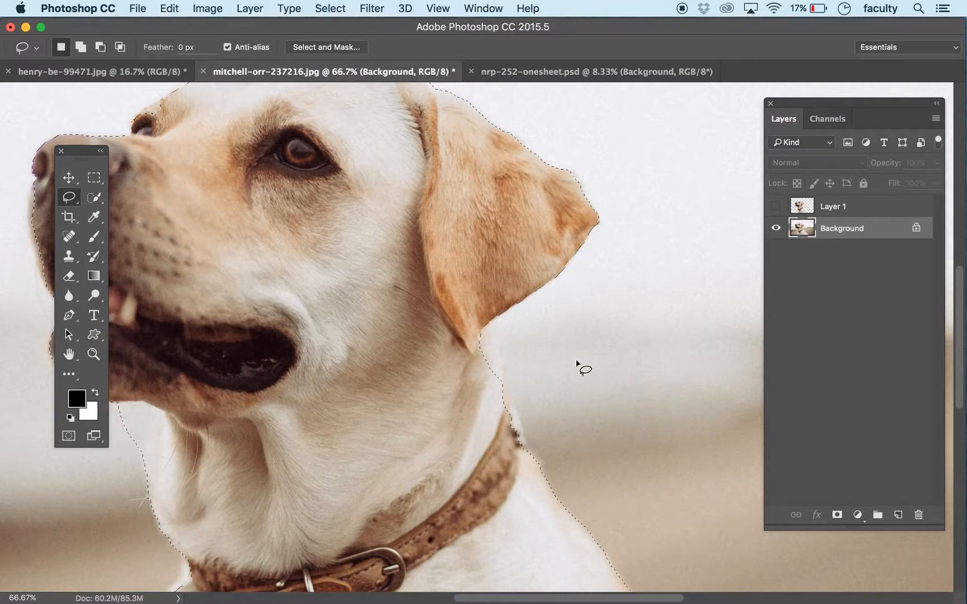
{"action": "key", "text": "shift"}
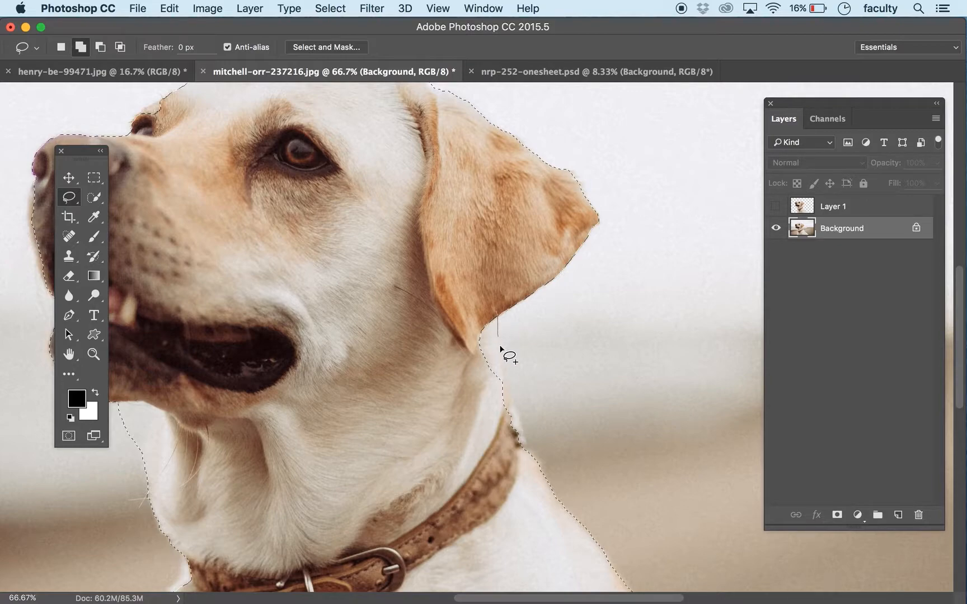
{"action": "mouse_move", "coordinate": [502, 363]}
{"action": "left_mouse_down"}
{"action": "mouse_move", "coordinate": [504, 382]}
{"action": "mouse_move", "coordinate": [474, 366]}
{"action": "mouse_move", "coordinate": [529, 432]}
{"action": "mouse_move", "coordinate": [536, 427]}
{"action": "left_mouse_up"}
{"action": "key", "text": "shift"}
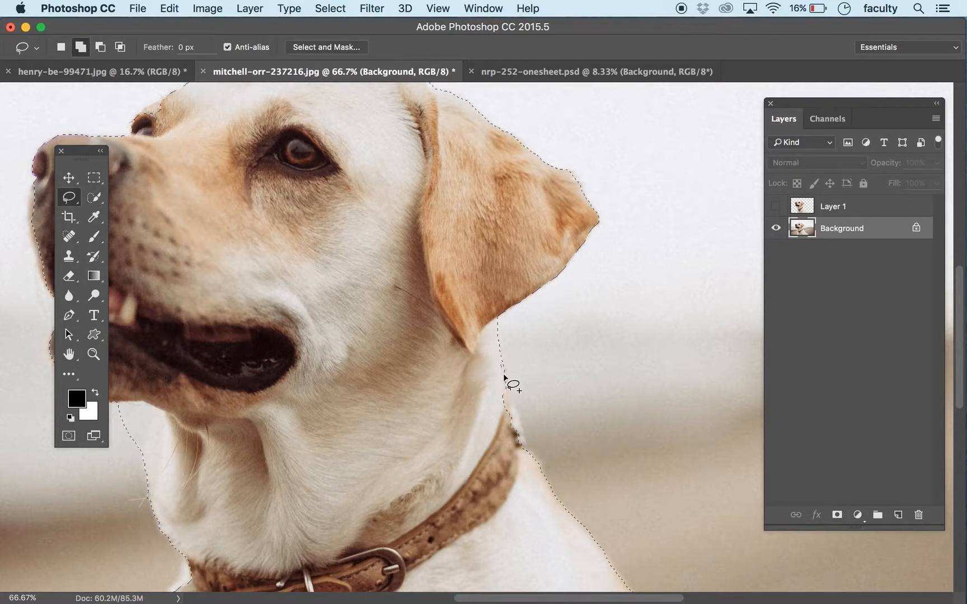
{"action": "mouse_move", "coordinate": [510, 399]}
{"action": "left_mouse_down"}
{"action": "mouse_move", "coordinate": [516, 412]}
{"action": "mouse_move", "coordinate": [475, 421]}
{"action": "mouse_move", "coordinate": [489, 367]}
{"action": "left_mouse_up"}
{"action": "key", "text": "space"}
{"action": "mouse_move", "coordinate": [515, 445]}
{"action": "left_mouse_down"}
{"action": "mouse_move", "coordinate": [472, 417]}
{"action": "mouse_move", "coordinate": [460, 391]}
{"action": "left_mouse_up"}
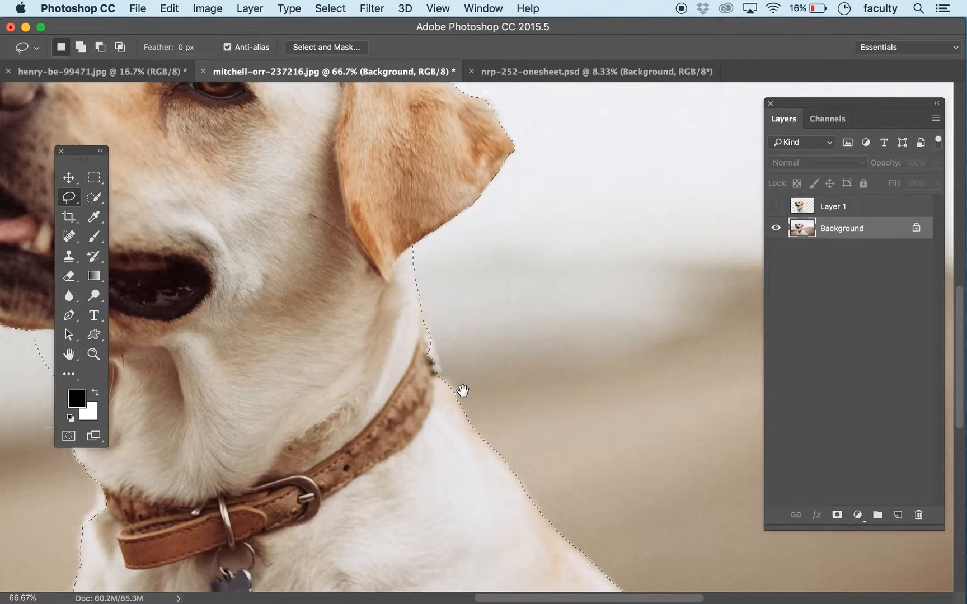
{"action": "key", "text": "shift"}
{"action": "mouse_move", "coordinate": [426, 334]}
{"action": "left_mouse_down"}
{"action": "mouse_move", "coordinate": [446, 400]}
{"action": "mouse_move", "coordinate": [393, 350]}
{"action": "left_mouse_up"}
Step: Add the missing fur at the front end of the collar and upper chest to the selection with the Lasso tool
{"action": "mouse_move", "coordinate": [234, 371]}
{"action": "left_mouse_down"}
{"action": "mouse_move", "coordinate": [403, 350]}
{"action": "mouse_move", "coordinate": [455, 315]}
{"action": "left_mouse_up"}
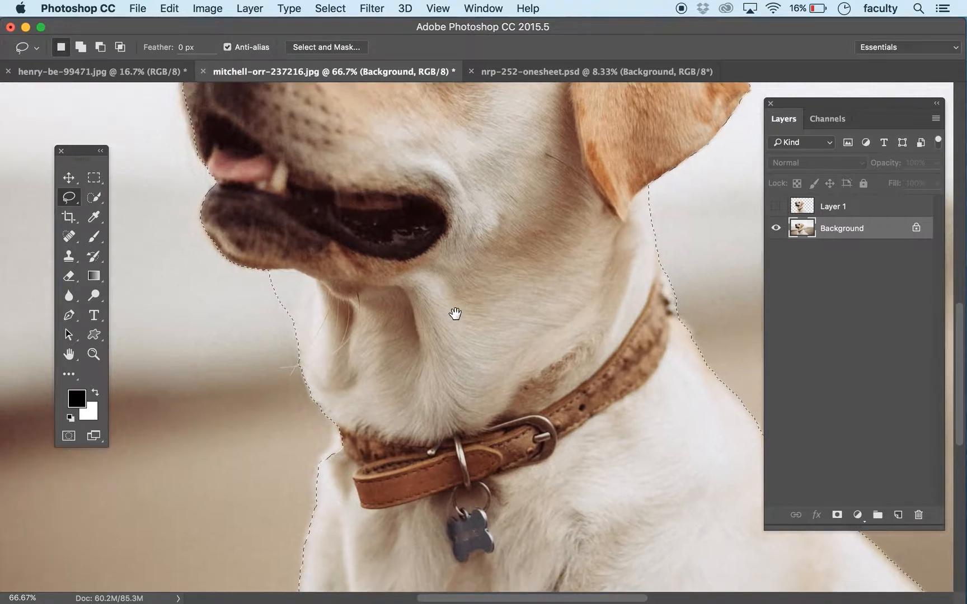
{"action": "key", "text": "shift"}
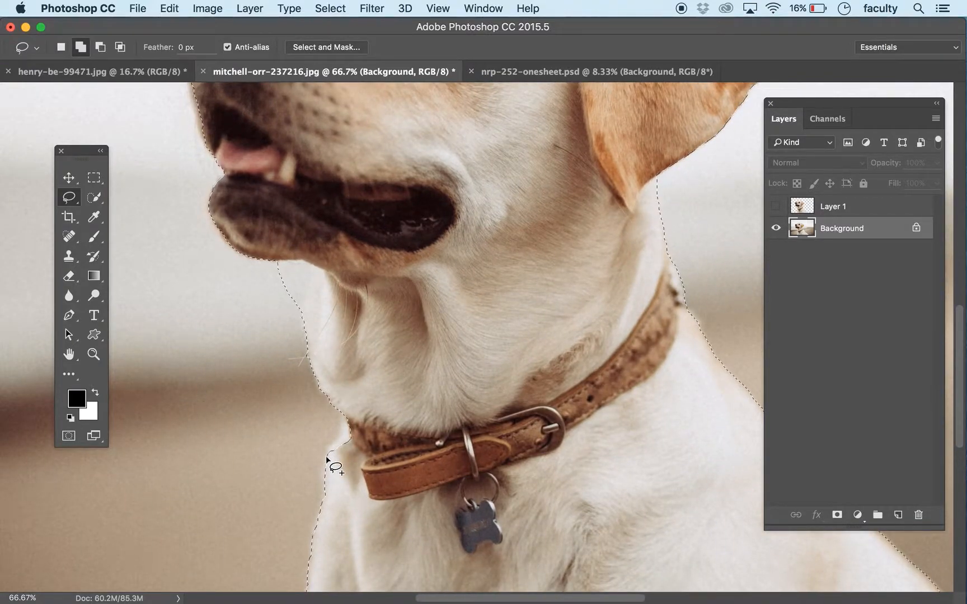
{"action": "mouse_move", "coordinate": [333, 445]}
{"action": "left_mouse_down"}
{"action": "mouse_move", "coordinate": [349, 401]}
{"action": "mouse_move", "coordinate": [365, 410]}
{"action": "mouse_move", "coordinate": [338, 461]}
{"action": "left_mouse_up"}
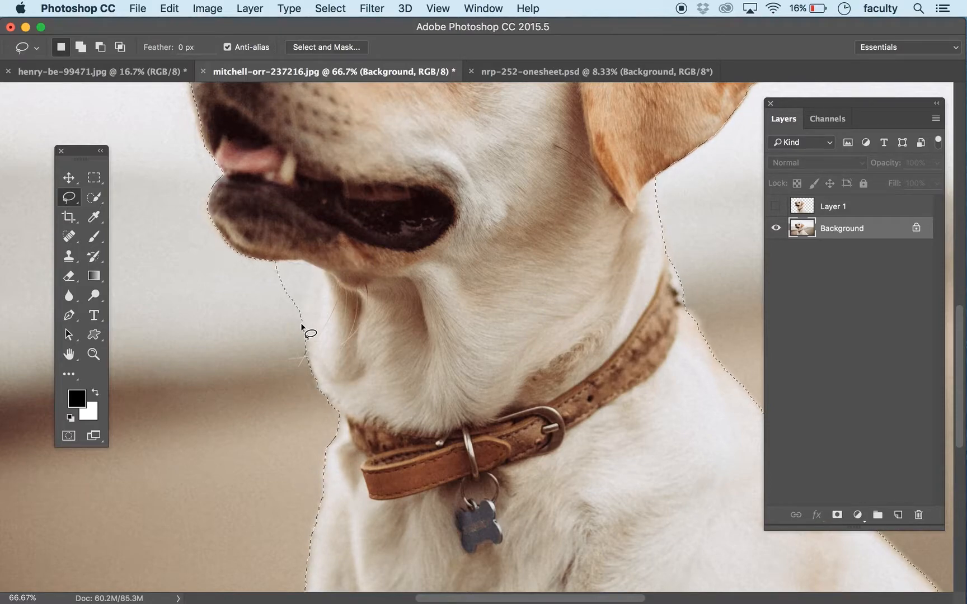
Step: Subtract the background wedge under the dog's chin and add the front edge of the muzzle to the selection with the Lasso tool
{"action": "key", "text": "alt"}
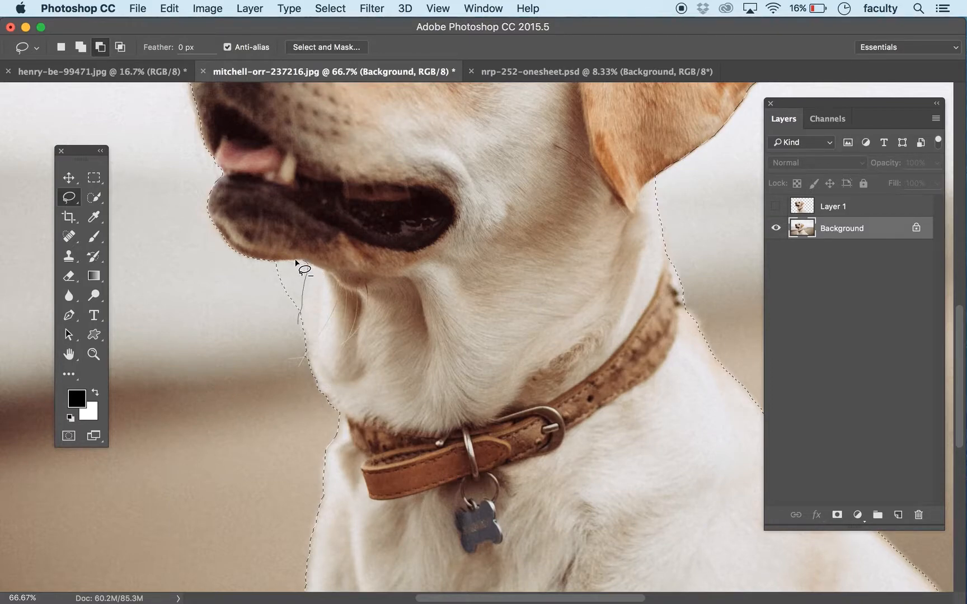
{"action": "mouse_move", "coordinate": [268, 271]}
{"action": "left_mouse_down"}
{"action": "mouse_move", "coordinate": [270, 332]}
{"action": "mouse_move", "coordinate": [302, 346]}
{"action": "left_mouse_up"}
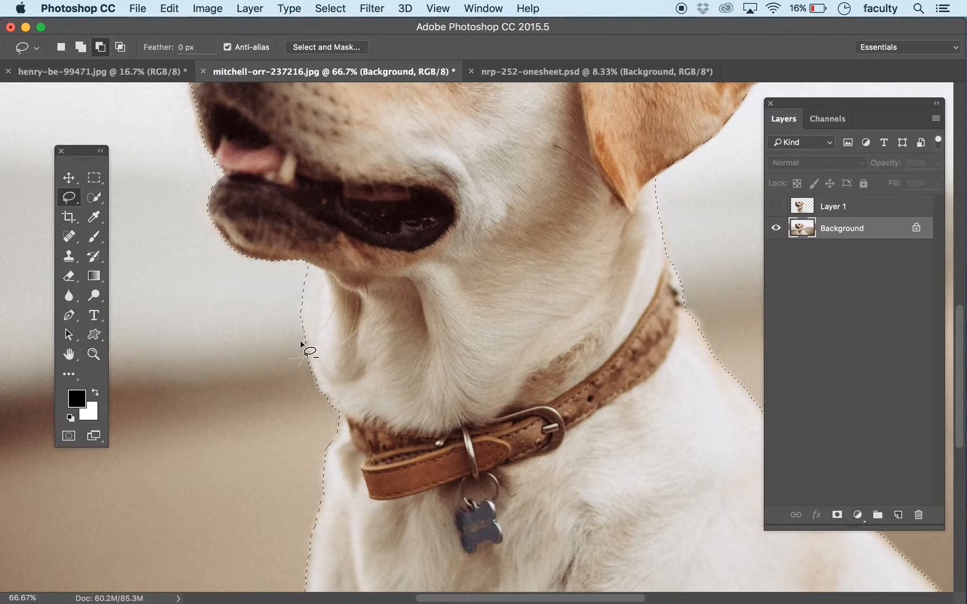
{"action": "left_click_drag", "start_coordinate": [429, 261], "coordinate": [416, 405]}
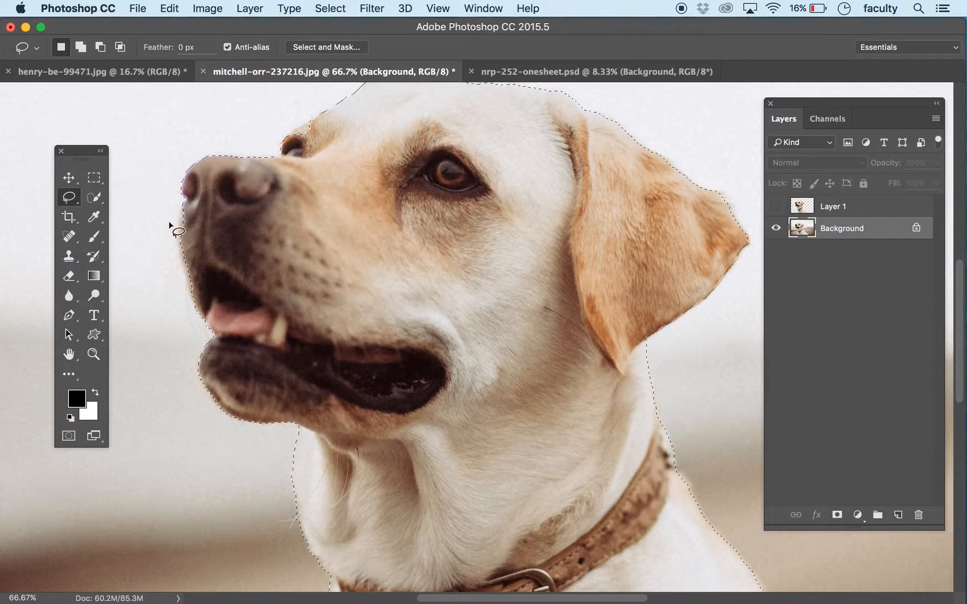
{"action": "key", "text": "shift"}
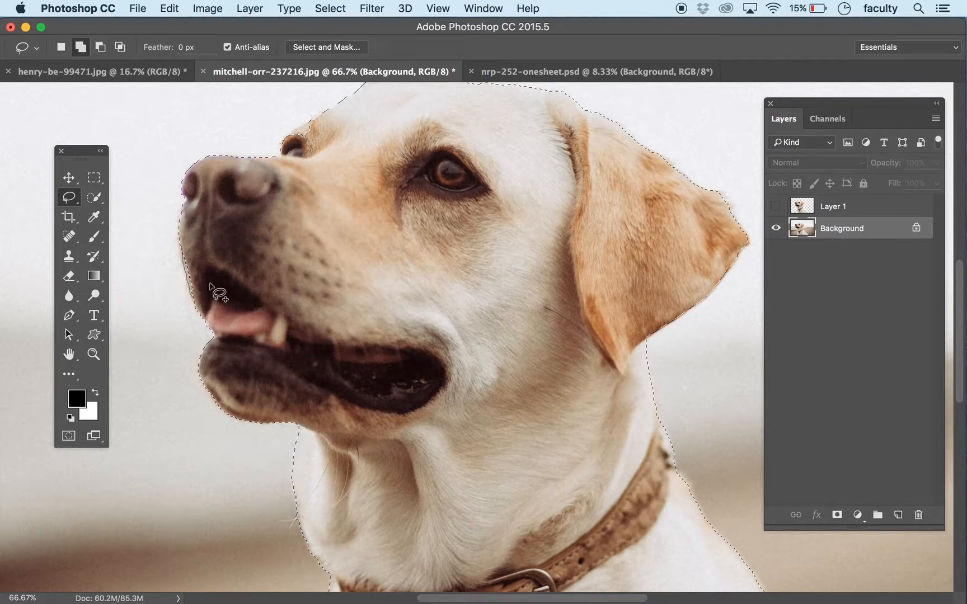
{"action": "key", "text": "c"}
{"action": "left_click_drag", "start_coordinate": [370, 209], "coordinate": [343, 259]}
{"action": "key", "text": "v"}
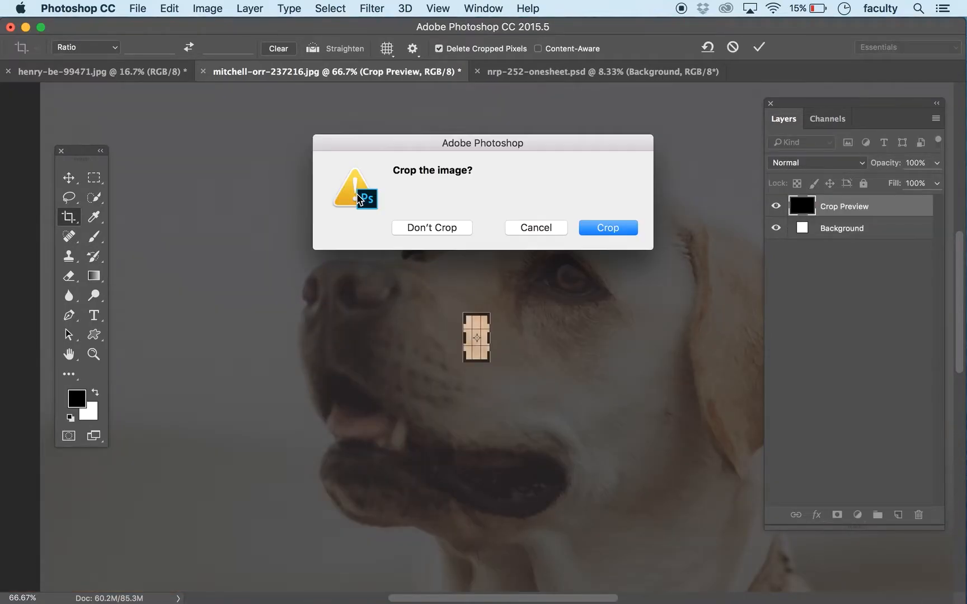
{"action": "left_click", "coordinate": [442, 227]}
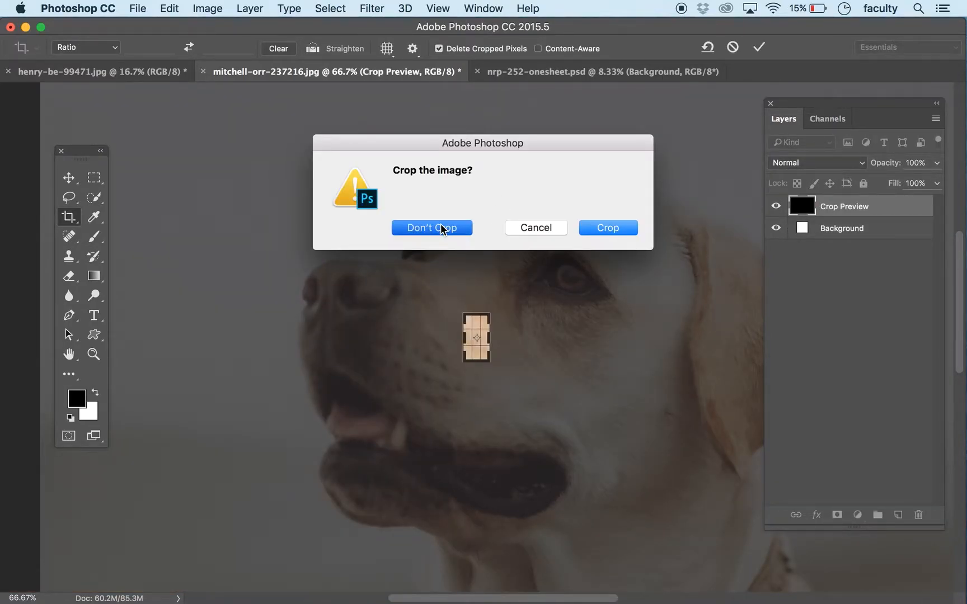
{"action": "left_click", "coordinate": [539, 227]}
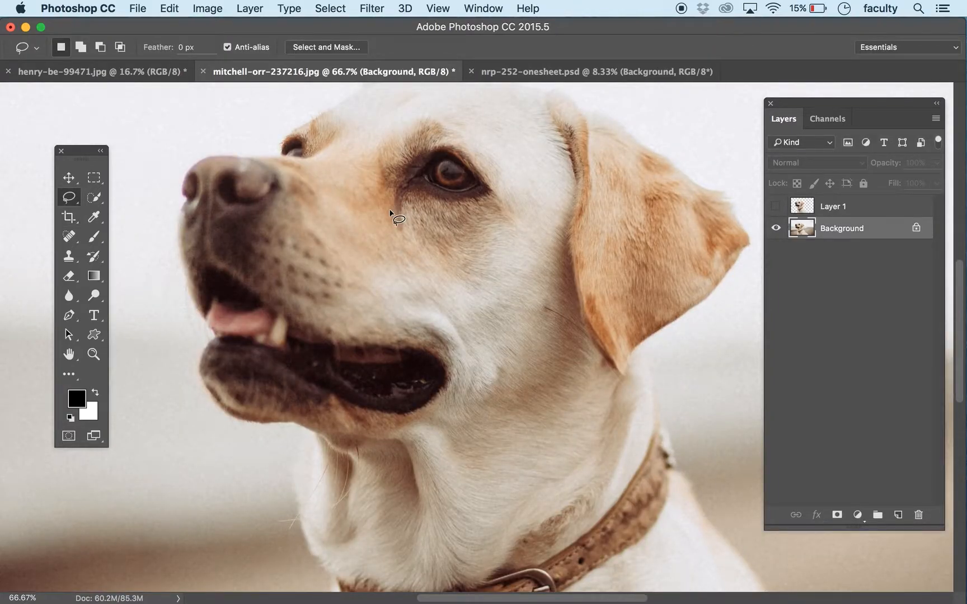
Step: Add the edge around the dog's far eye to the selection with the Lasso tool
{"action": "left_click_drag", "start_coordinate": [388, 226], "coordinate": [418, 304]}
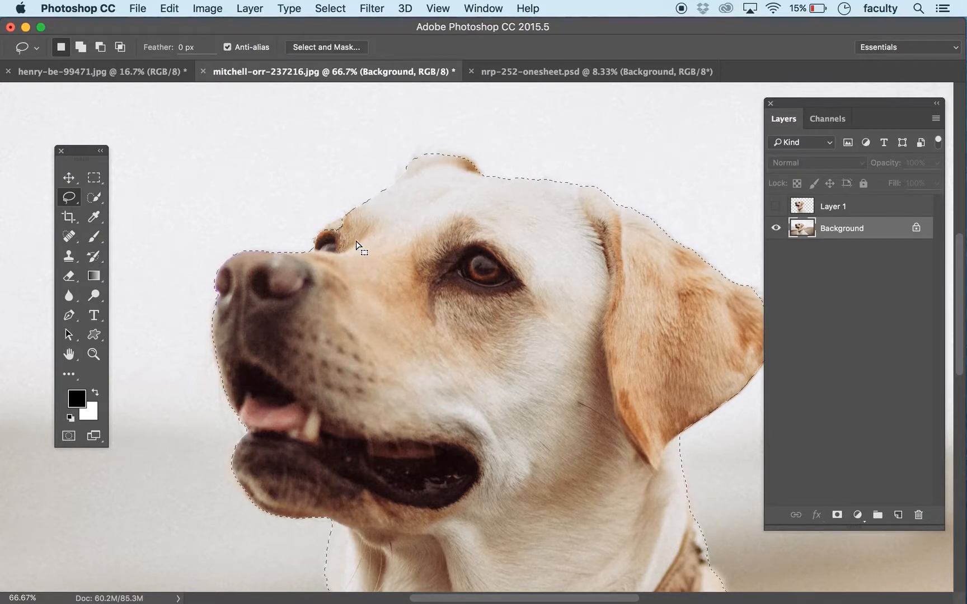
{"action": "key", "text": "shift"}
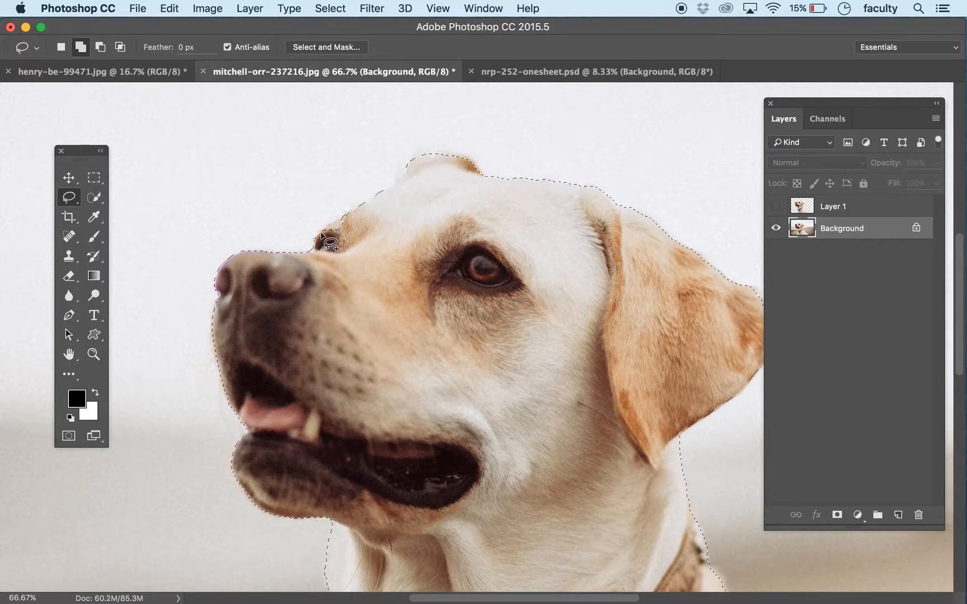
{"action": "mouse_move", "coordinate": [325, 230]}
{"action": "left_mouse_down"}
{"action": "mouse_move", "coordinate": [360, 219]}
{"action": "mouse_move", "coordinate": [351, 242]}
{"action": "mouse_move", "coordinate": [335, 245]}
{"action": "mouse_move", "coordinate": [365, 254]}
{"action": "left_mouse_up"}
Step: Refine the selection around the dog's far ear by subtracting and adding small Lasso areas along its outline
{"action": "left_click_drag", "start_coordinate": [473, 179], "coordinate": [399, 204]}
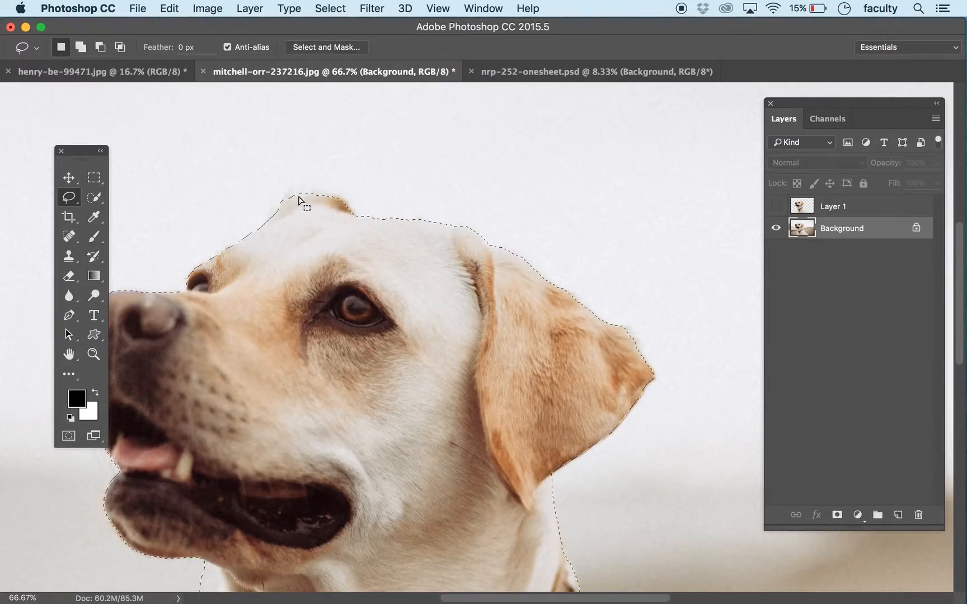
{"action": "key", "text": "alt"}
{"action": "left_click_drag", "start_coordinate": [301, 189], "coordinate": [306, 193]}
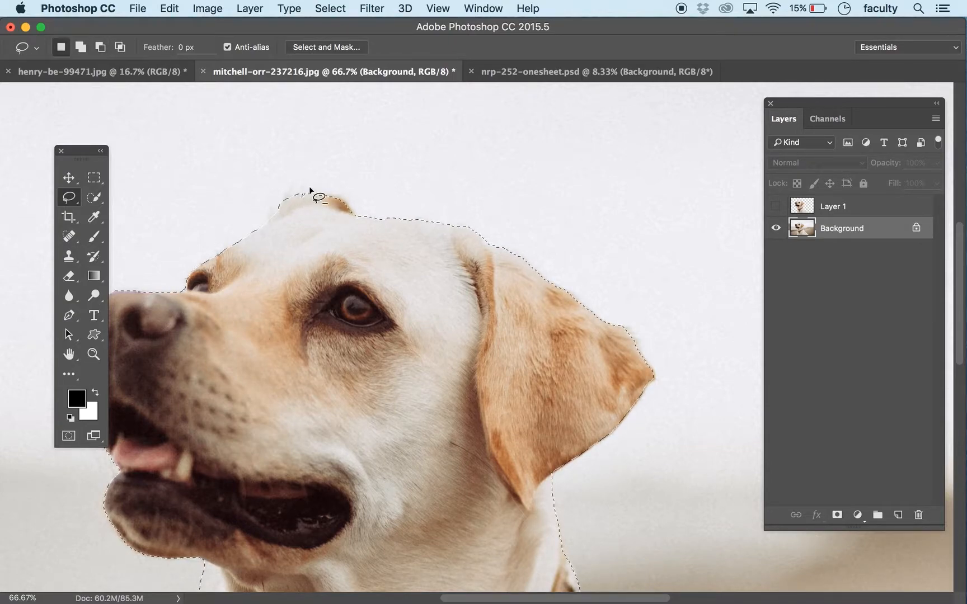
{"action": "key", "text": "shift"}
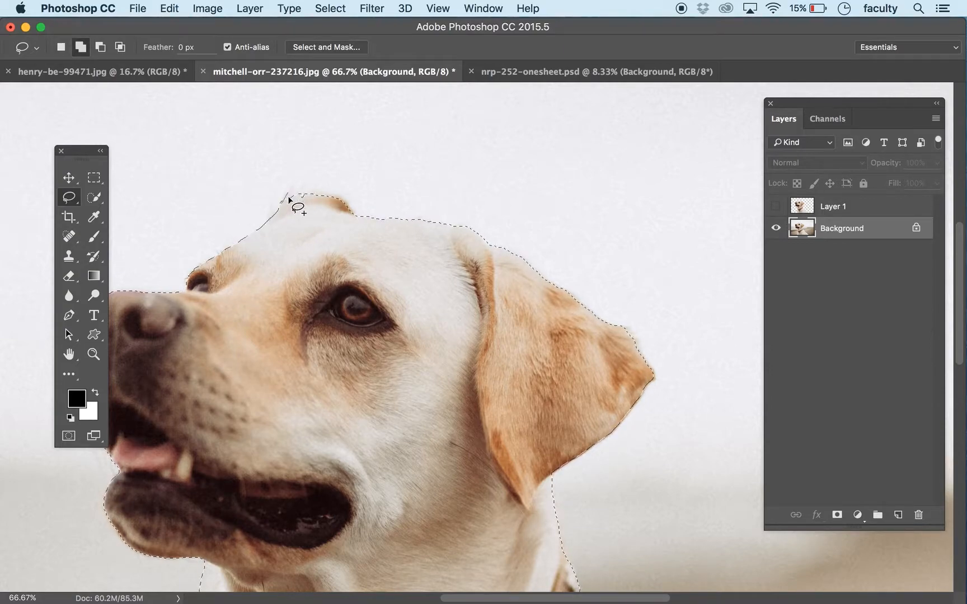
{"action": "left_click_drag", "start_coordinate": [301, 199], "coordinate": [373, 278]}
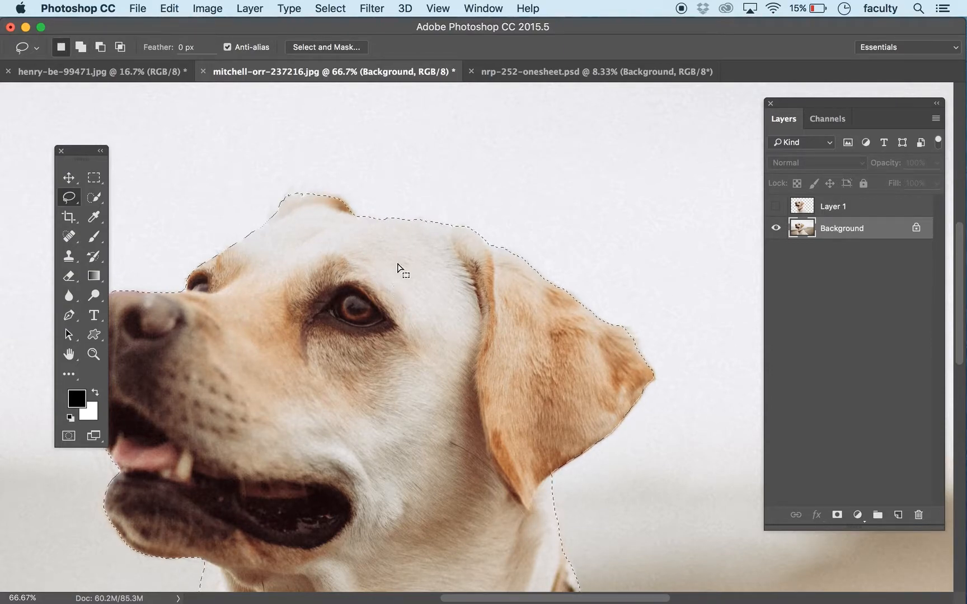
{"action": "key", "text": "shift"}
{"action": "mouse_move", "coordinate": [312, 197]}
{"action": "left_mouse_down"}
{"action": "mouse_move", "coordinate": [324, 197]}
{"action": "mouse_move", "coordinate": [341, 237]}
{"action": "left_mouse_up"}
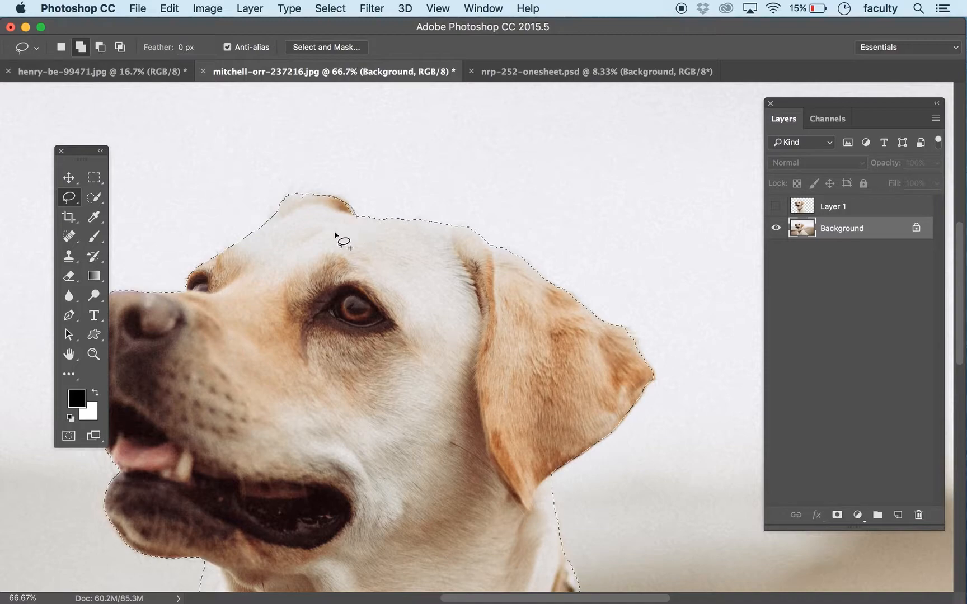
Step: Add the fur at the outer upper corner of the near ear to the selection with the Lasso tool
{"action": "key", "text": "space"}
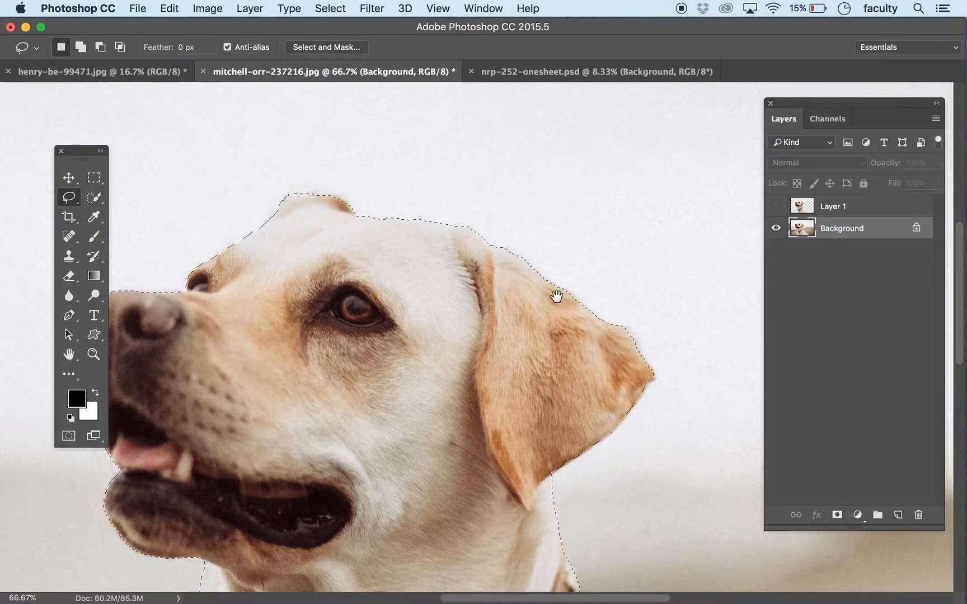
{"action": "left_click_drag", "start_coordinate": [599, 360], "coordinate": [458, 324]}
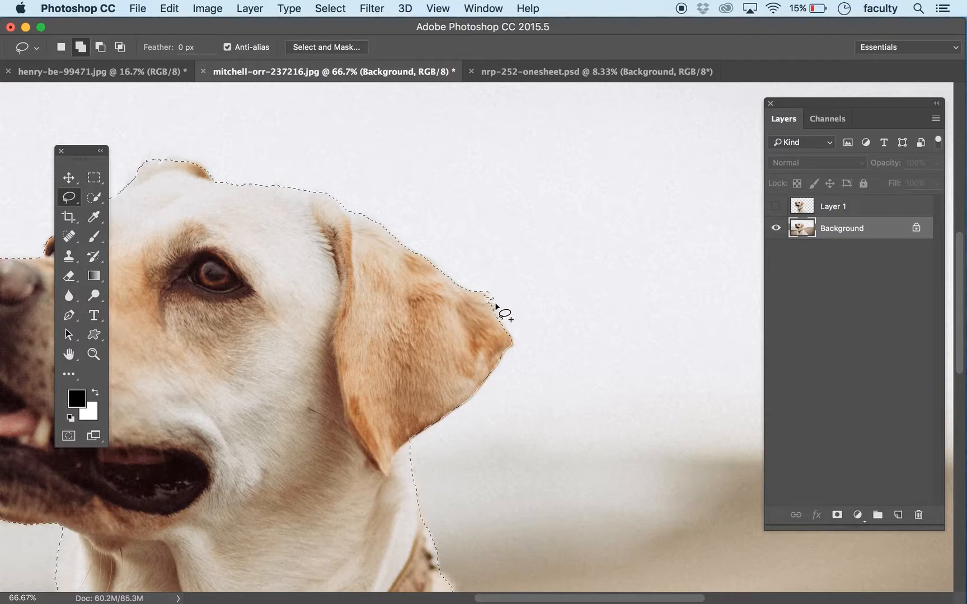
{"action": "left_click_drag", "start_coordinate": [486, 313], "coordinate": [485, 315]}
Step: Open the finished dog selection in the Select and Mask workspace
{"action": "key", "text": "space"}
{"action": "mouse_move", "coordinate": [330, 345]}
{"action": "left_mouse_down"}
{"action": "mouse_move", "coordinate": [422, 326]}
{"action": "mouse_move", "coordinate": [505, 283]}
{"action": "mouse_move", "coordinate": [531, 248]}
{"action": "left_mouse_up"}
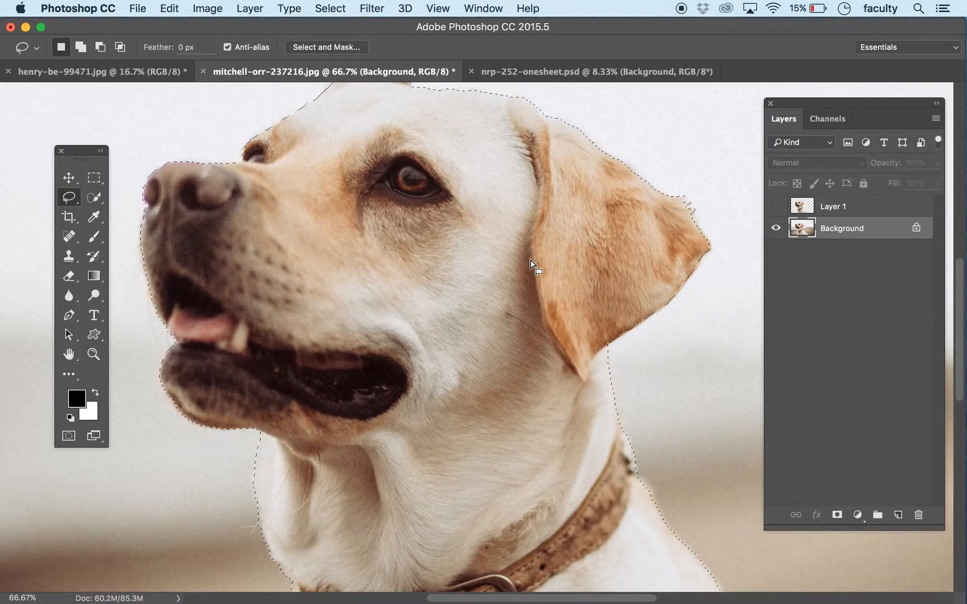
{"action": "key", "text": "super+minus"}
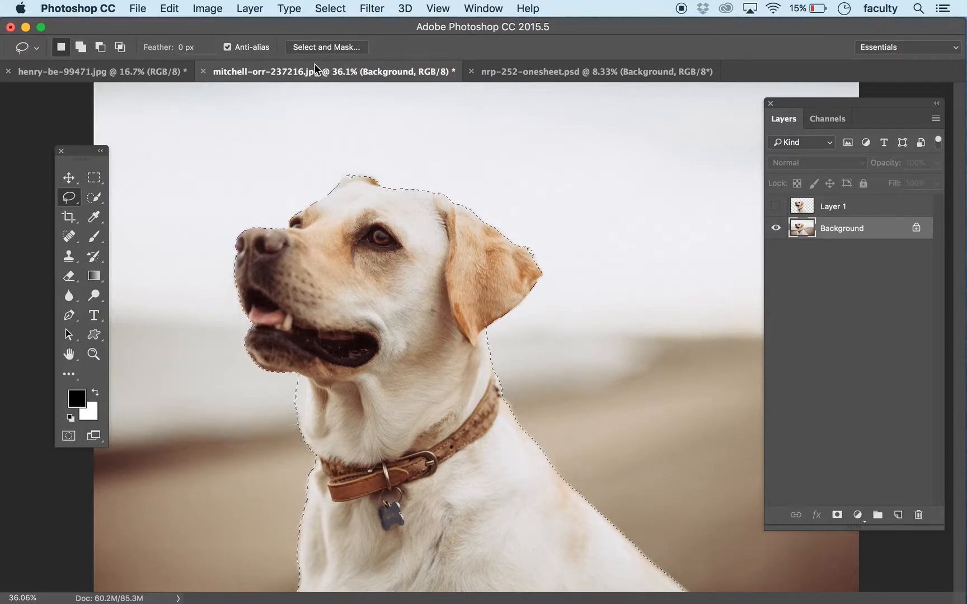
{"action": "left_click", "coordinate": [322, 48]}
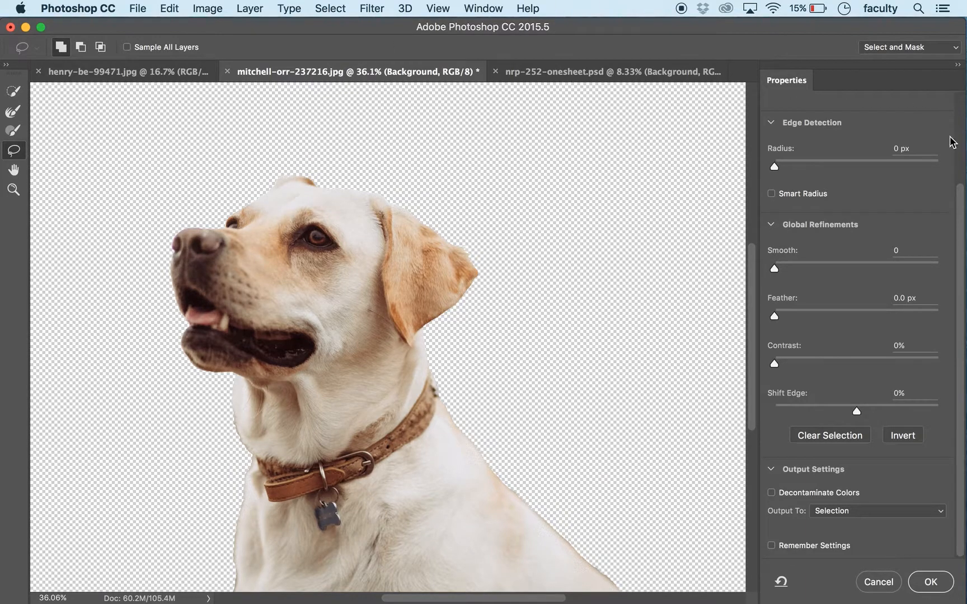
Step: Preview the dog selection on black and on white, and set the view mode to Overlay
{"action": "scroll", "coordinate": [960, 149], "scroll_direction": "up", "scroll_amount": 5}
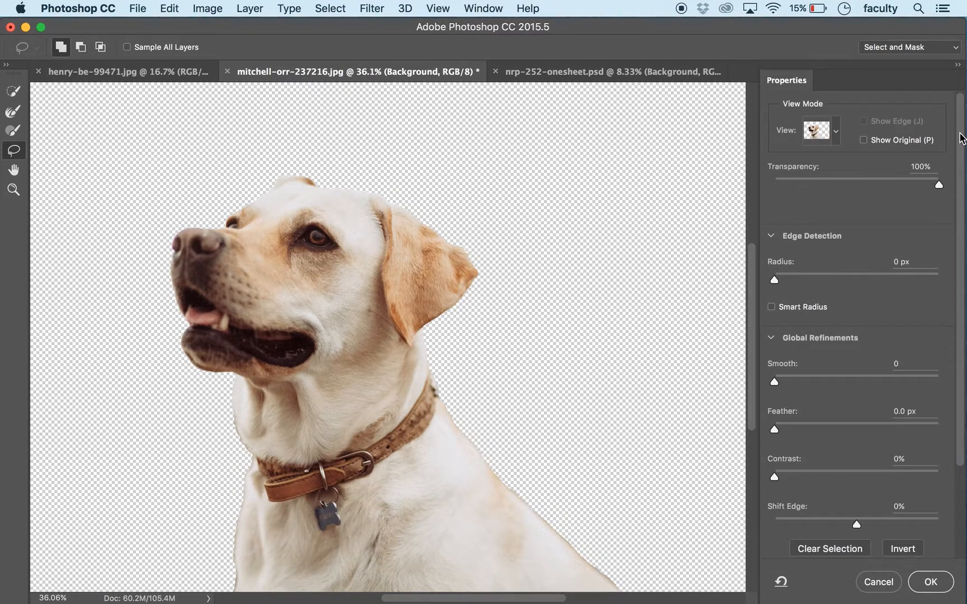
{"action": "left_click", "coordinate": [836, 131]}
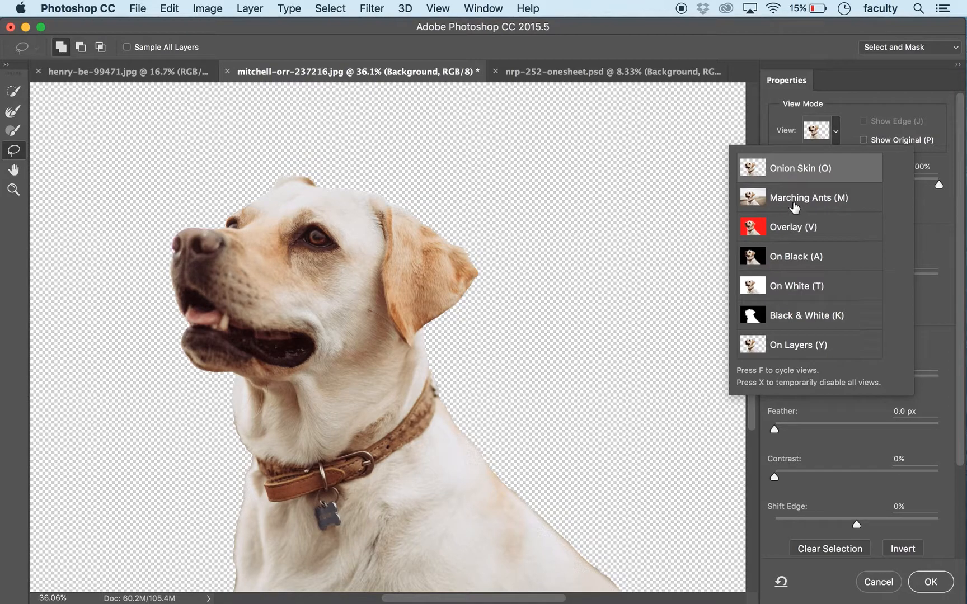
{"action": "left_click", "coordinate": [794, 227]}
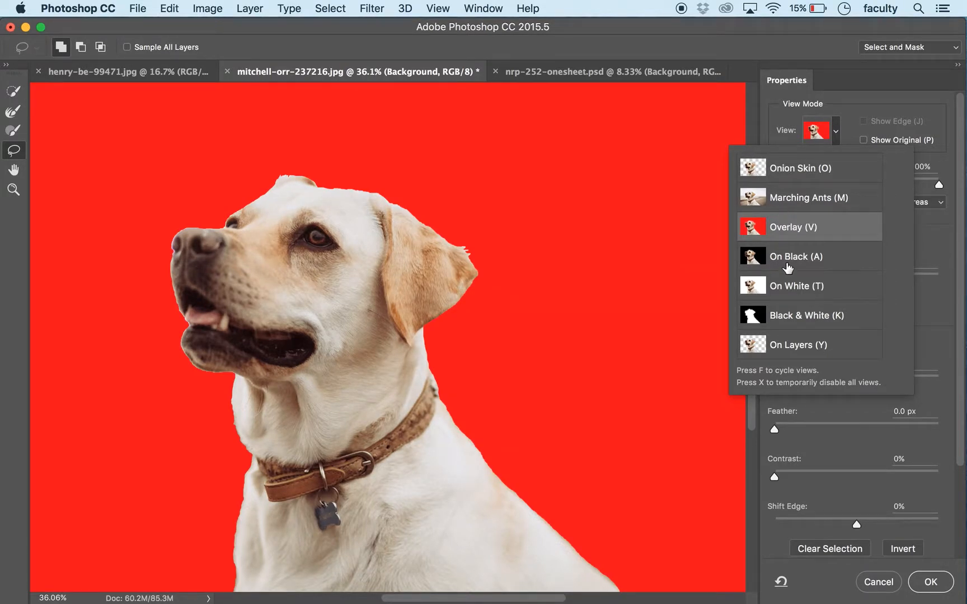
{"action": "left_click", "coordinate": [787, 262]}
{"action": "left_click", "coordinate": [793, 282]}
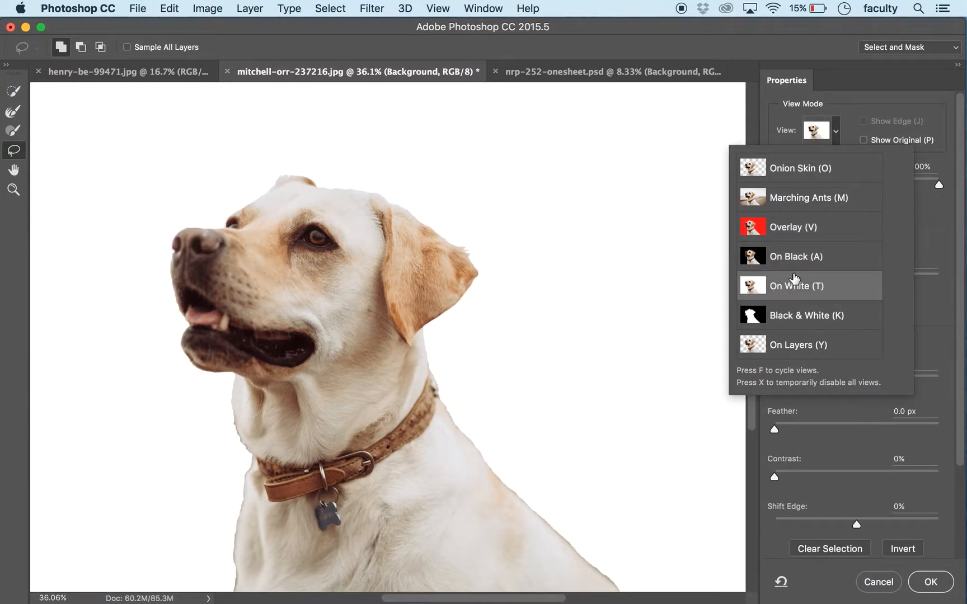
{"action": "left_click", "coordinate": [876, 108]}
{"action": "left_click_drag", "start_coordinate": [895, 193], "coordinate": [945, 186]}
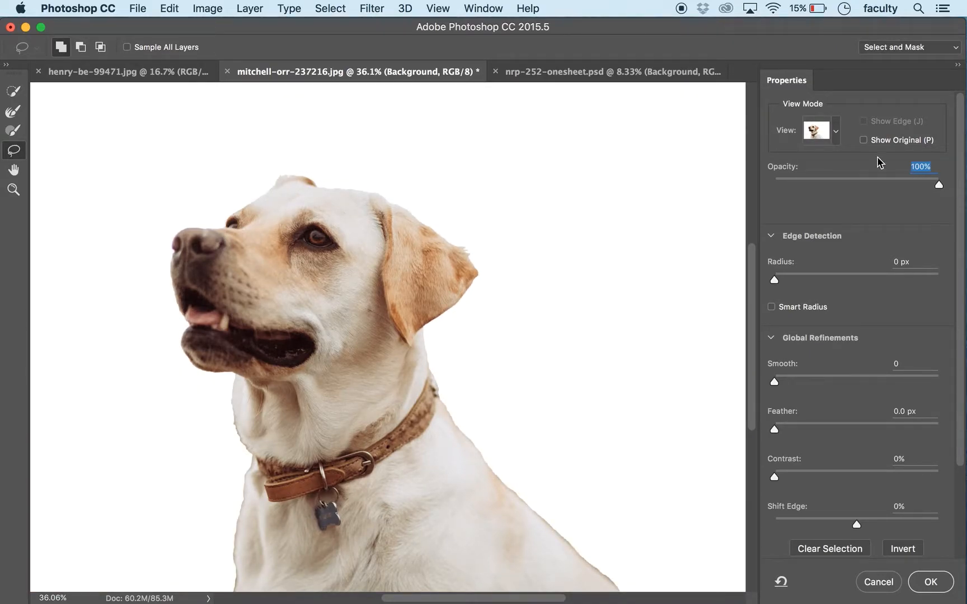
{"action": "left_click", "coordinate": [836, 141]}
{"action": "left_click", "coordinate": [791, 220]}
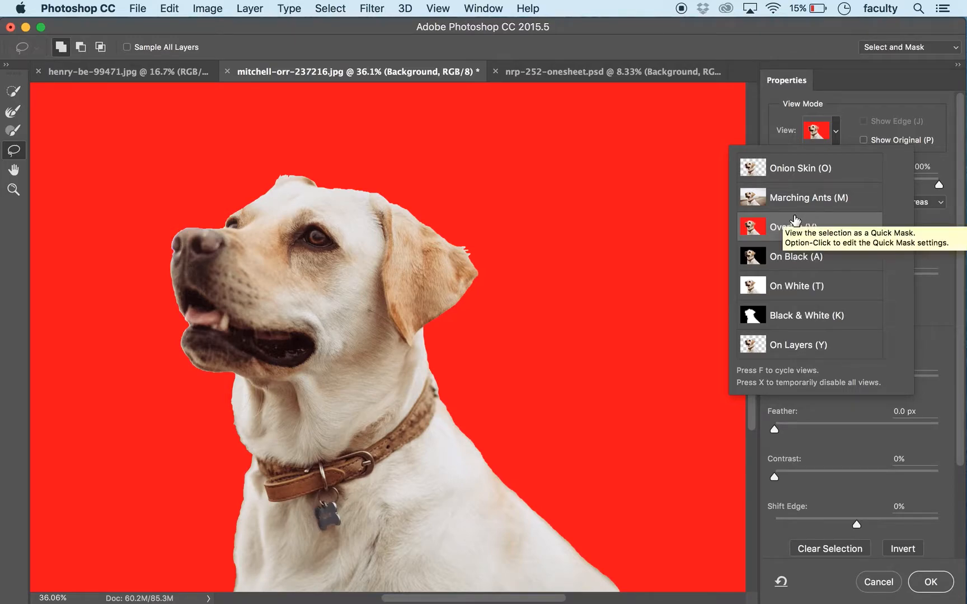
{"action": "left_click", "coordinate": [848, 97]}
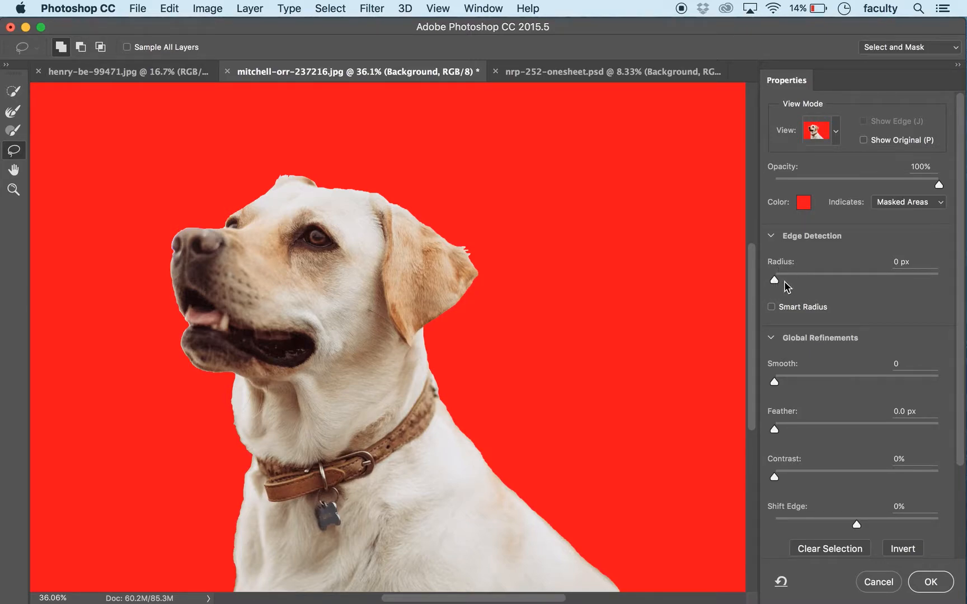
Step: Turn on Smart Radius with an edge detection radius of 10 px and inspect the dog's head outline up close
{"action": "left_click", "coordinate": [772, 307]}
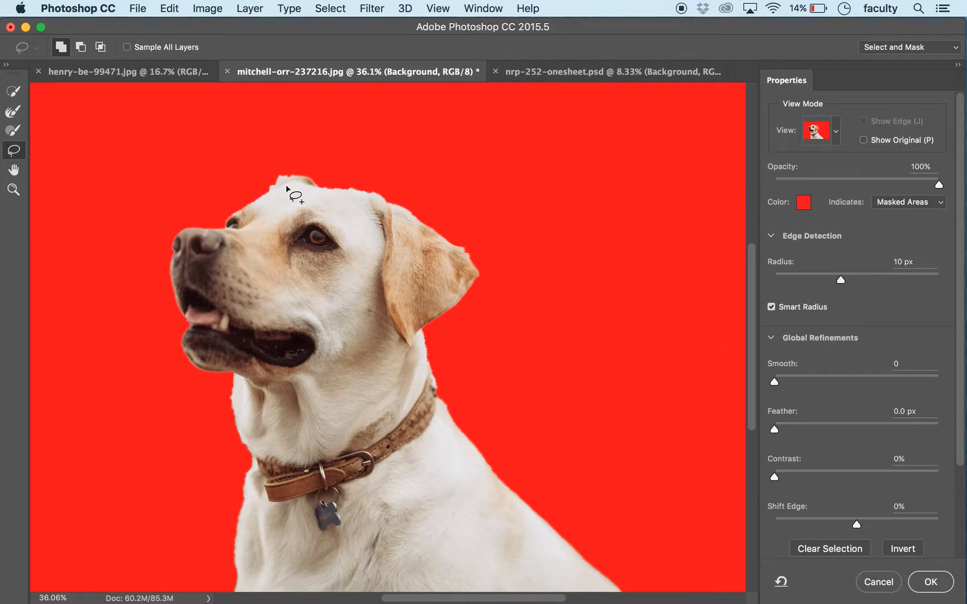
{"action": "key", "text": "super+plus"}
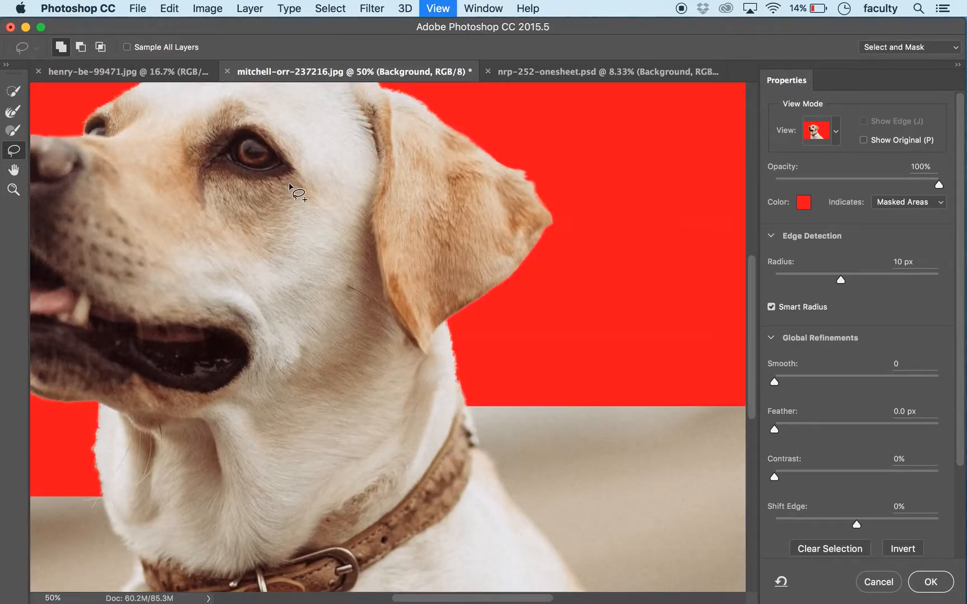
{"action": "key", "text": "super+plus"}
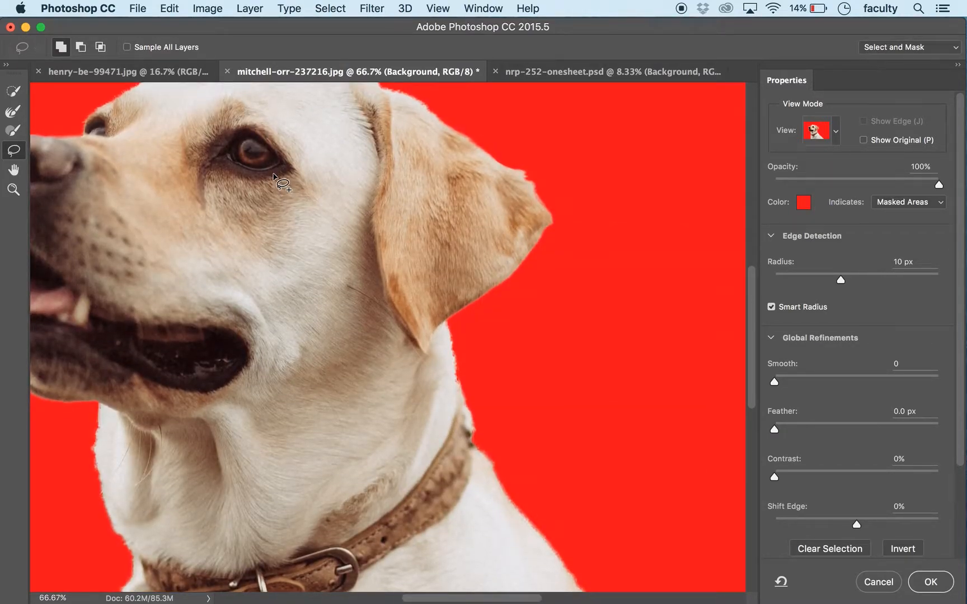
{"action": "scroll", "coordinate": [273, 176], "scroll_direction": "up", "scroll_amount": 5}
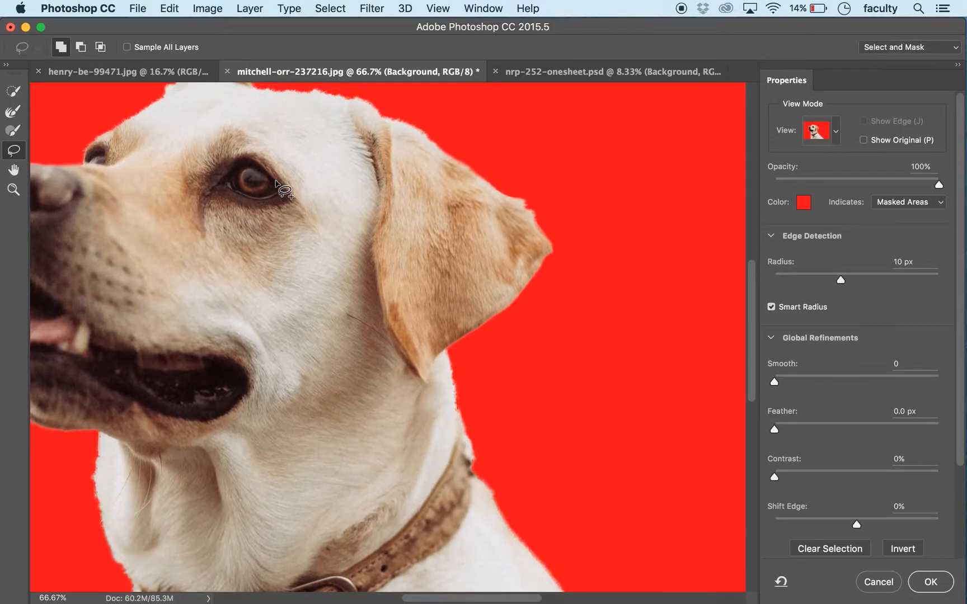
{"action": "scroll", "coordinate": [277, 184], "scroll_direction": "up", "scroll_amount": 3}
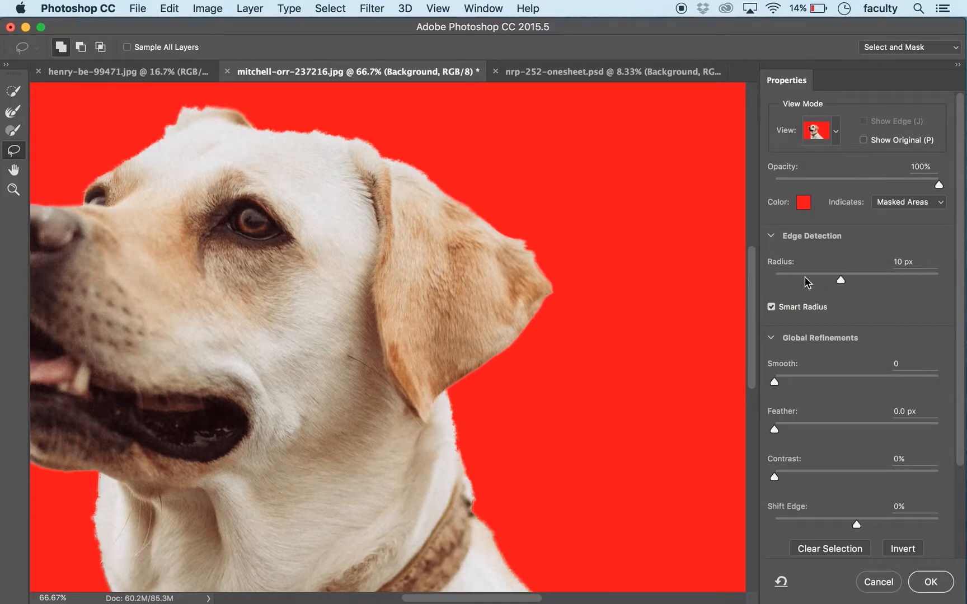
Step: Try edge detection radii of 4, 61 and 8 px without Smart Radius, and restore 10 px with Smart Radius on
{"action": "left_click_drag", "start_coordinate": [840, 279], "coordinate": [810, 283]}
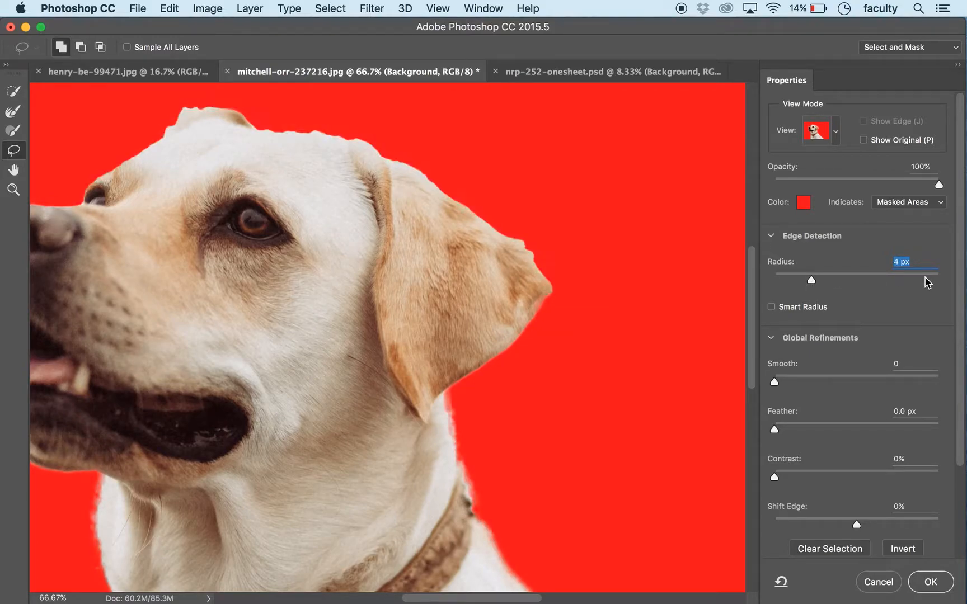
{"action": "left_click", "coordinate": [887, 277]}
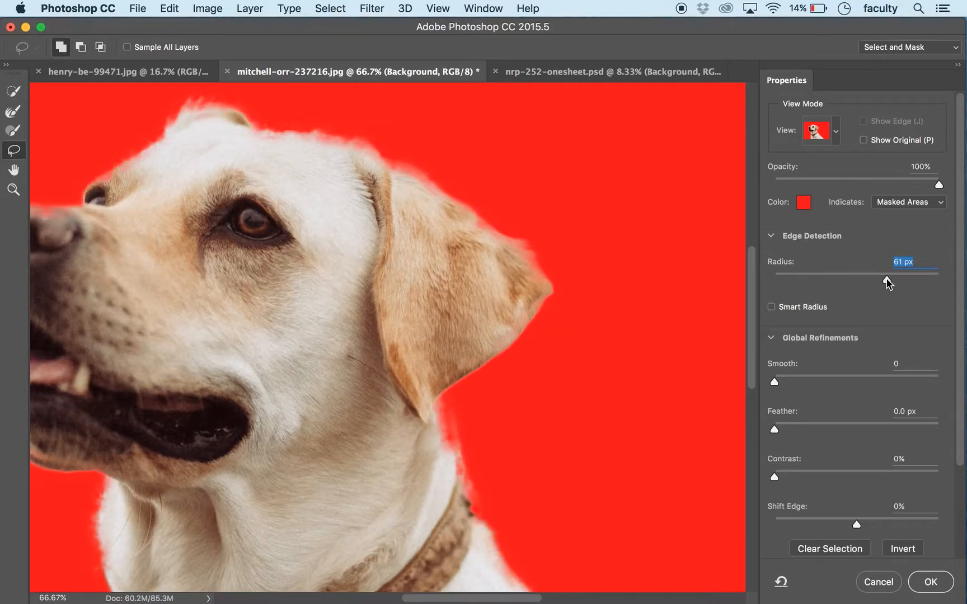
{"action": "left_click", "coordinate": [829, 276]}
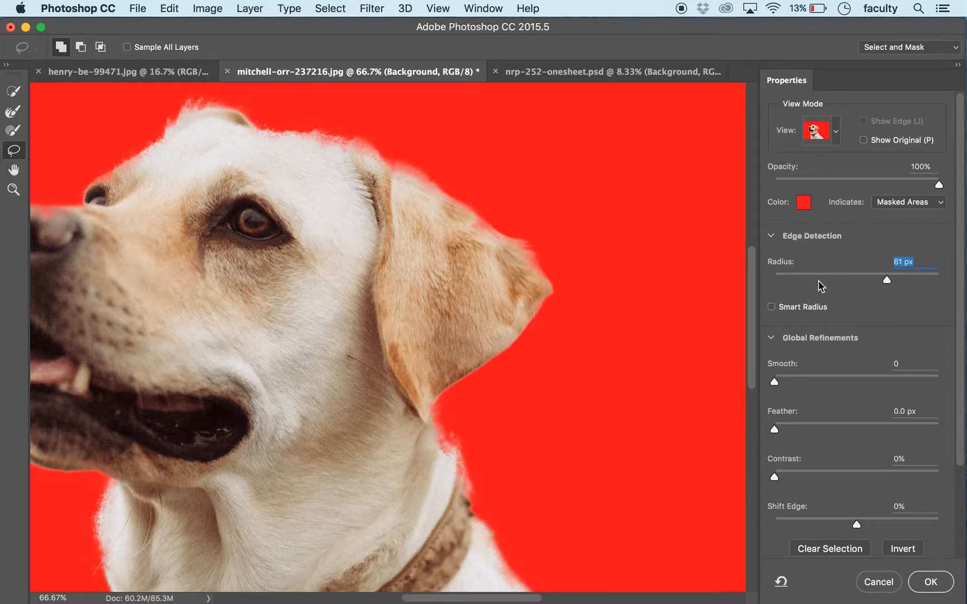
{"action": "left_click", "coordinate": [772, 308]}
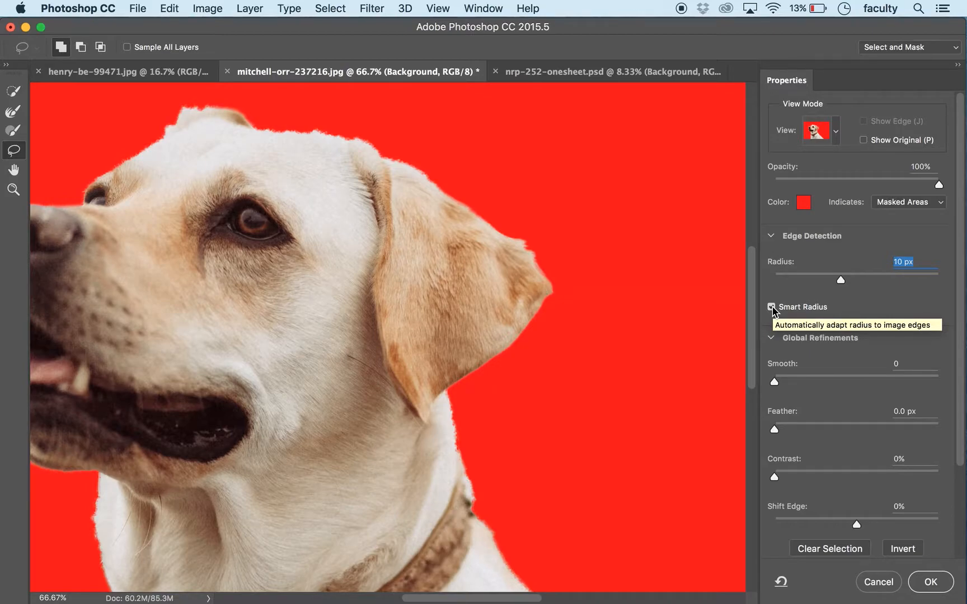
Step: Compare the head's edge with Smart Radius off and on, and reset the radius to 10 px
{"action": "left_click_drag", "start_coordinate": [298, 304], "coordinate": [377, 320]}
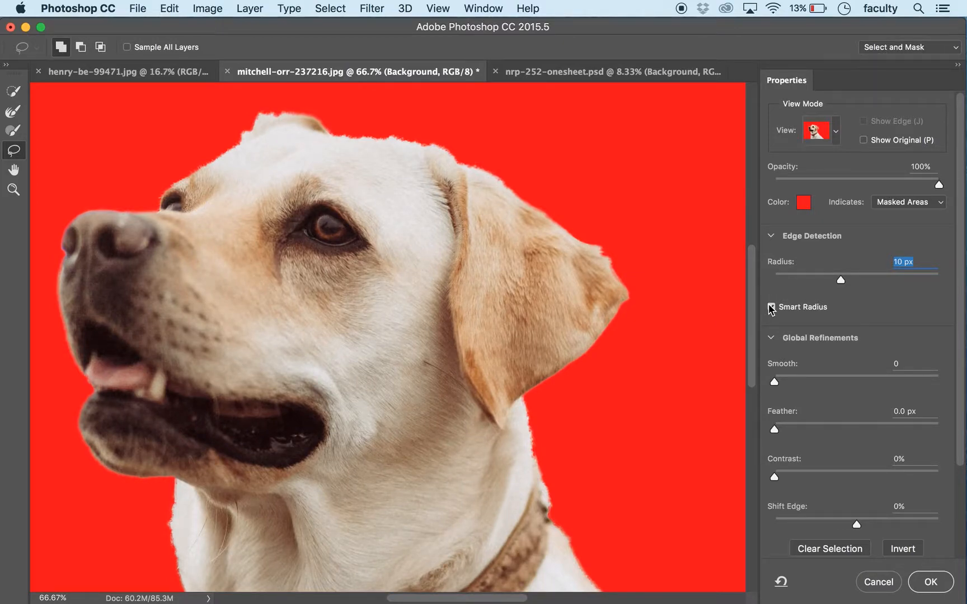
{"action": "left_click", "coordinate": [778, 280]}
{"action": "left_click", "coordinate": [771, 307]}
{"action": "left_click", "coordinate": [771, 307]}
{"action": "type", "text": "10"}
{"action": "key", "text": "Return"}
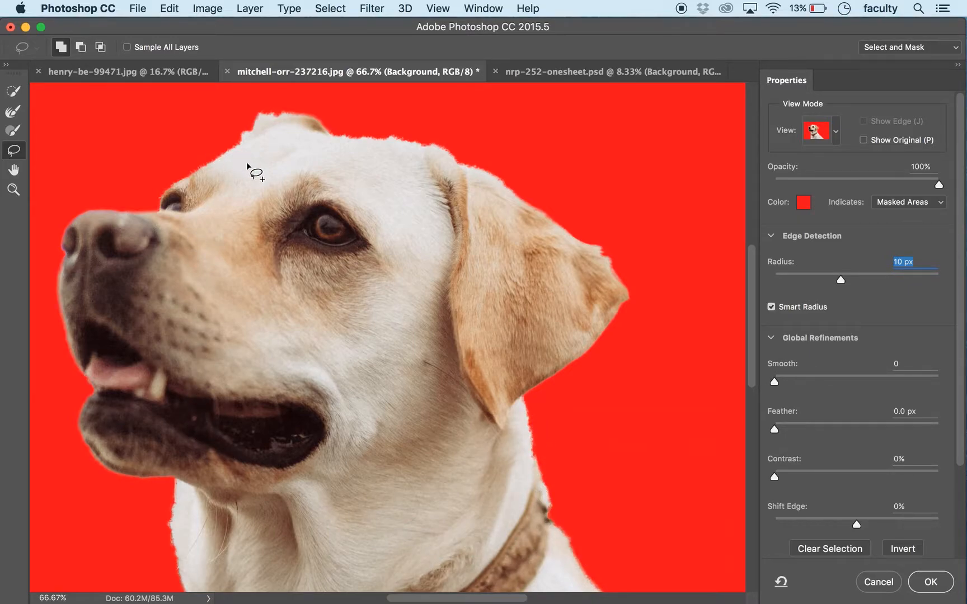
Step: Try refining the far ear's upper edge with the Refine Edge Brush, and undo the stroke
{"action": "left_click", "coordinate": [12, 113]}
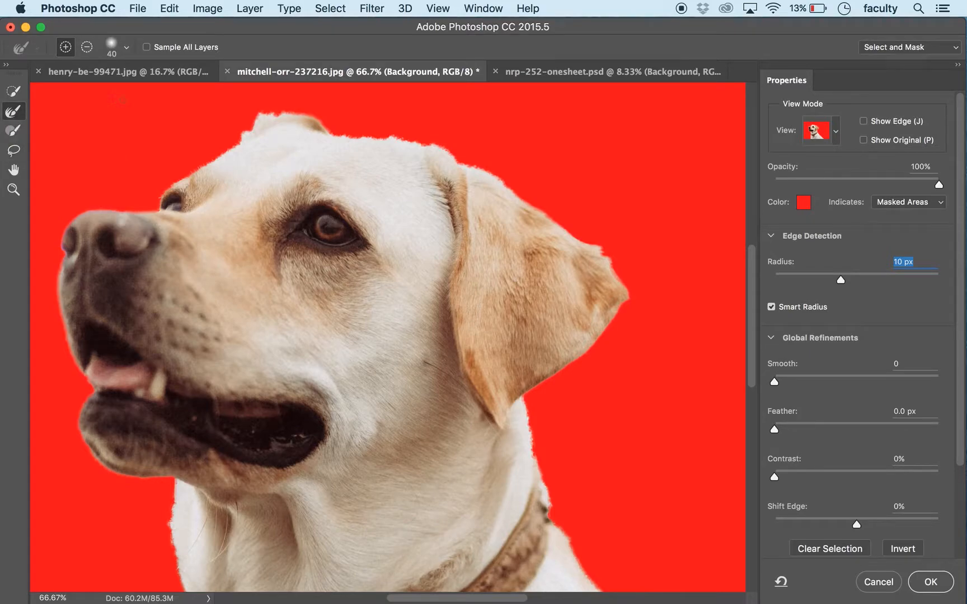
{"action": "left_click_drag", "start_coordinate": [255, 123], "coordinate": [286, 116]}
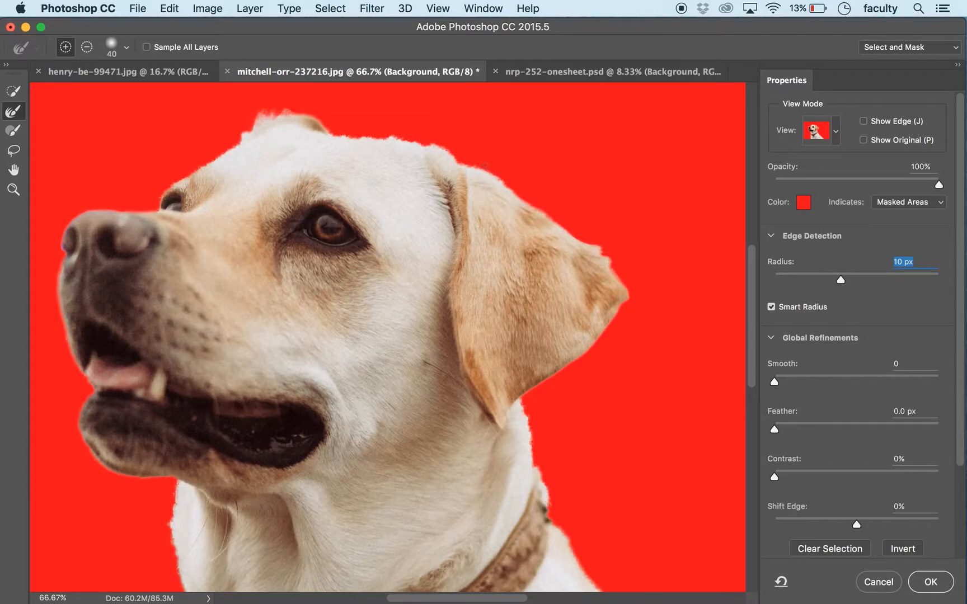
{"action": "left_click", "coordinate": [170, 8]}
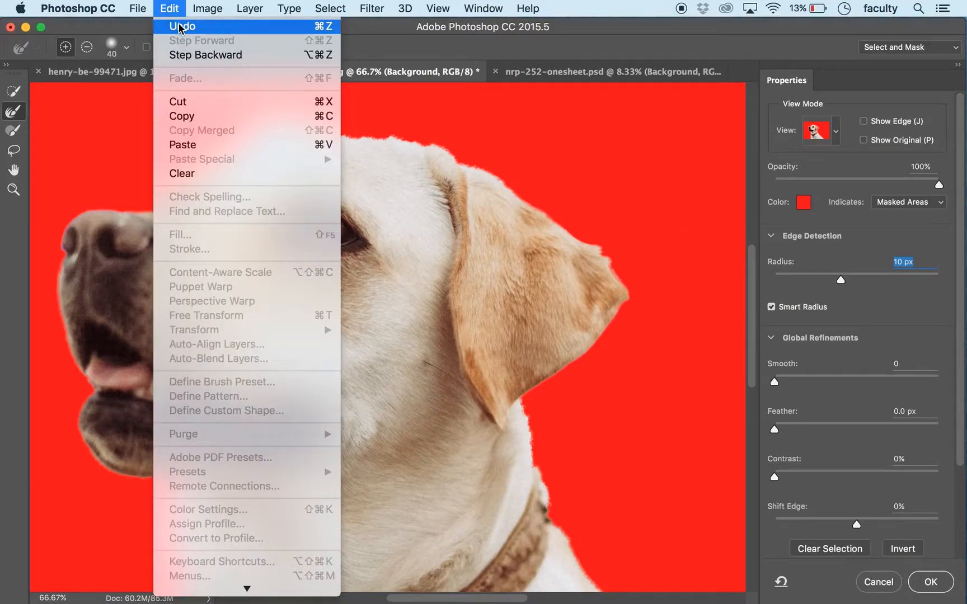
{"action": "left_click", "coordinate": [188, 22]}
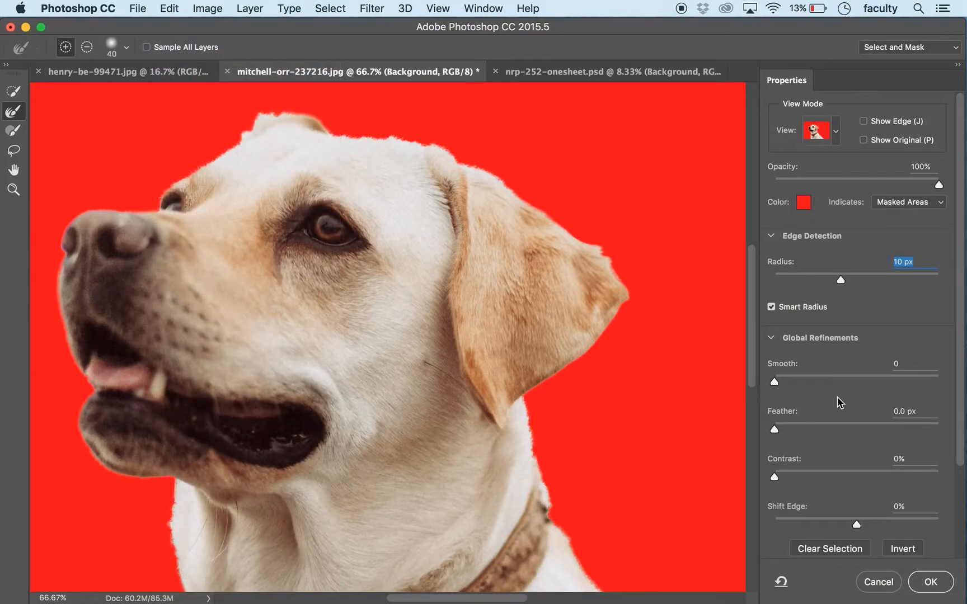
Step: Set the global refinements to Smooth 21, Feather 1.6 px and Contrast 14%
{"action": "key", "text": "super+minus"}
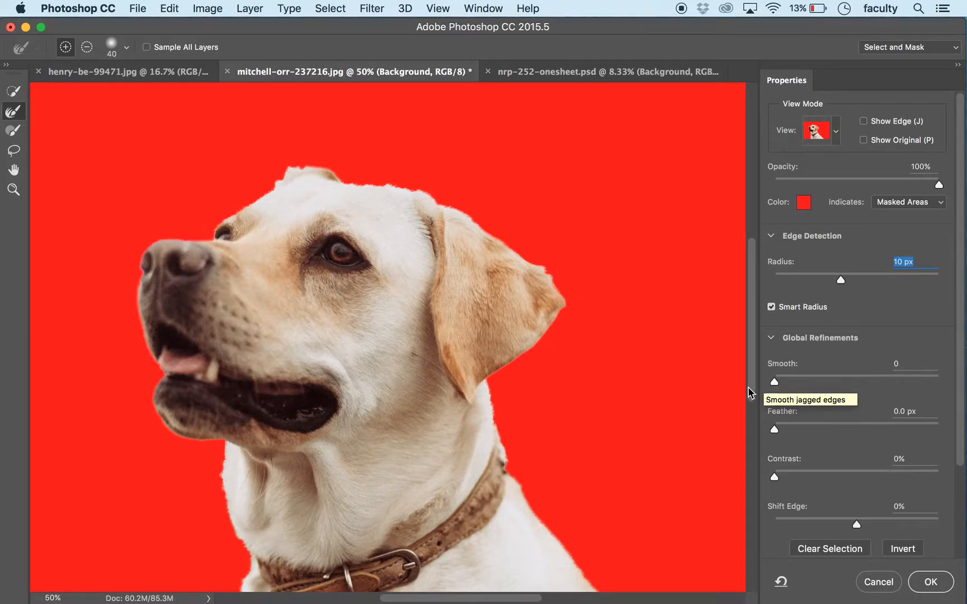
{"action": "left_click_drag", "start_coordinate": [774, 385], "coordinate": [800, 386]}
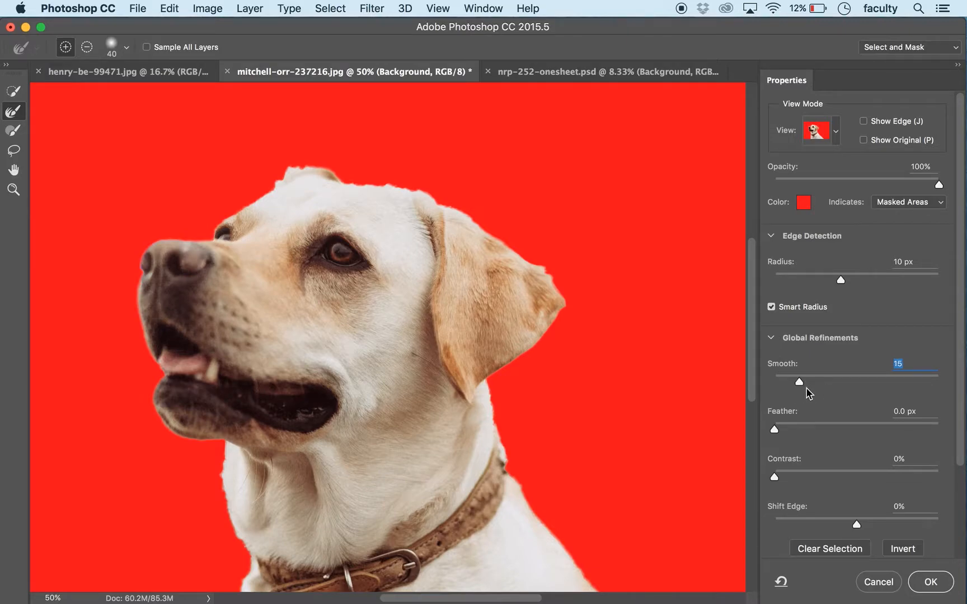
{"action": "scroll", "coordinate": [962, 336], "scroll_direction": "down", "scroll_amount": 2}
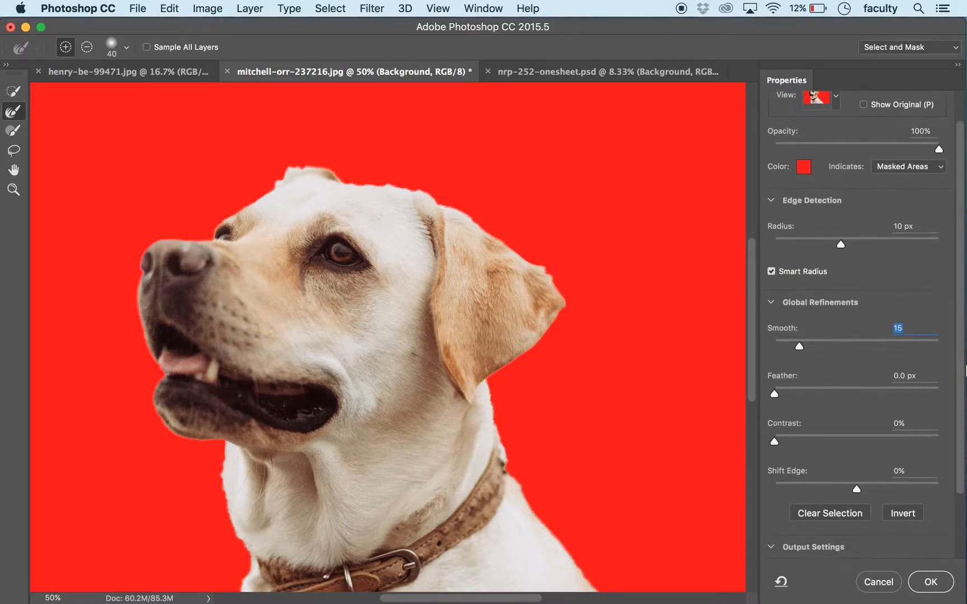
{"action": "scroll", "coordinate": [963, 386], "scroll_direction": "down", "scroll_amount": 3}
{"action": "left_click_drag", "start_coordinate": [774, 385], "coordinate": [800, 388]}
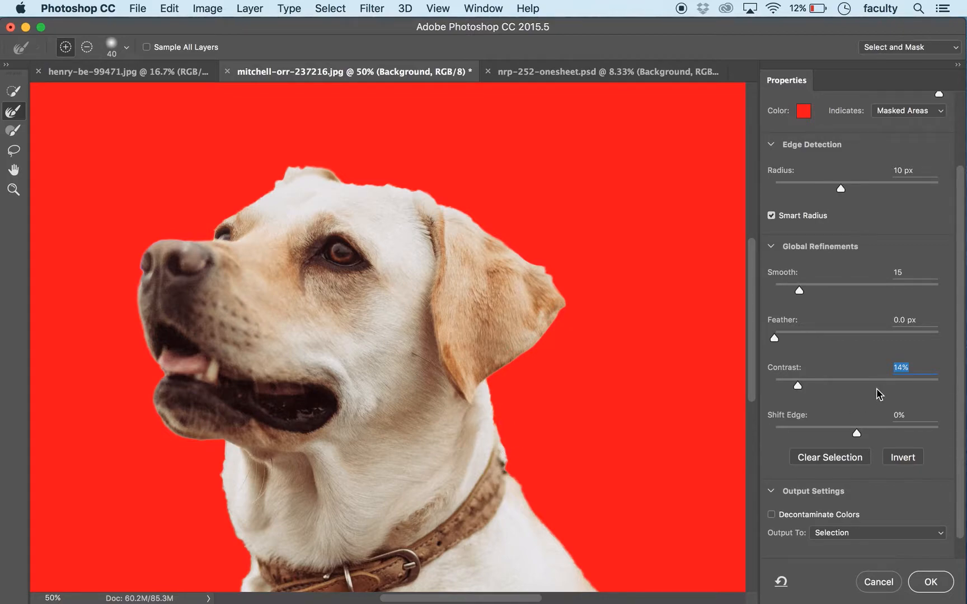
{"action": "left_click_drag", "start_coordinate": [774, 338], "coordinate": [788, 336]}
{"action": "left_click_drag", "start_coordinate": [799, 291], "coordinate": [808, 291]}
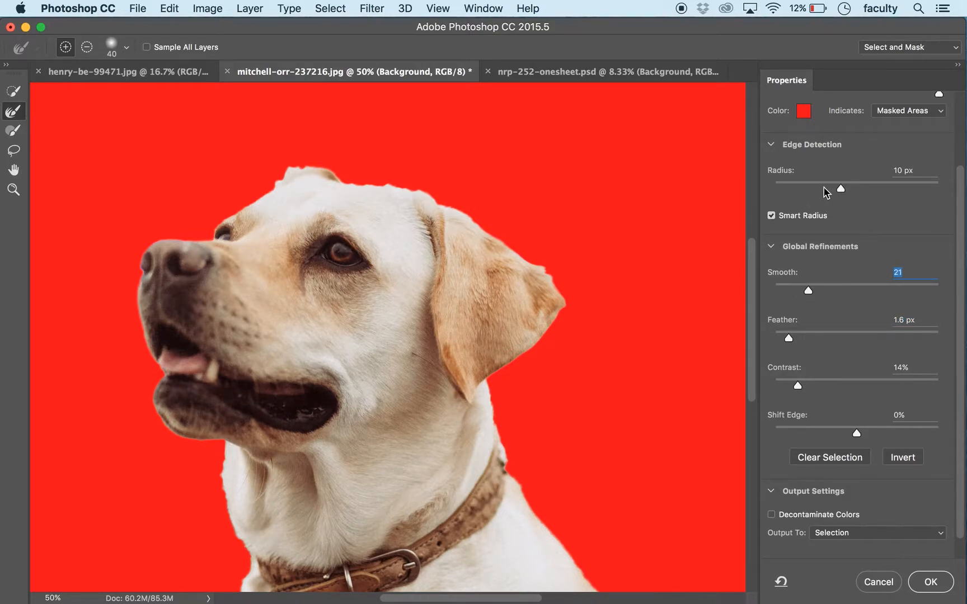
Step: Set the edge detection radius to 4 px without Smart Radius and raise Feather to 2.5 px
{"action": "left_click_drag", "start_coordinate": [835, 188], "coordinate": [805, 188]}
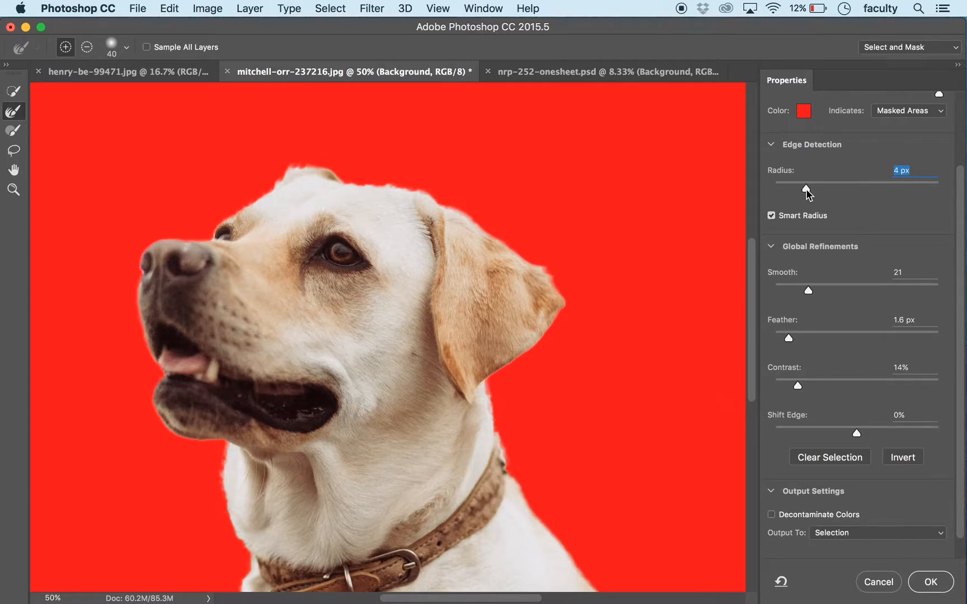
{"action": "left_click", "coordinate": [771, 216]}
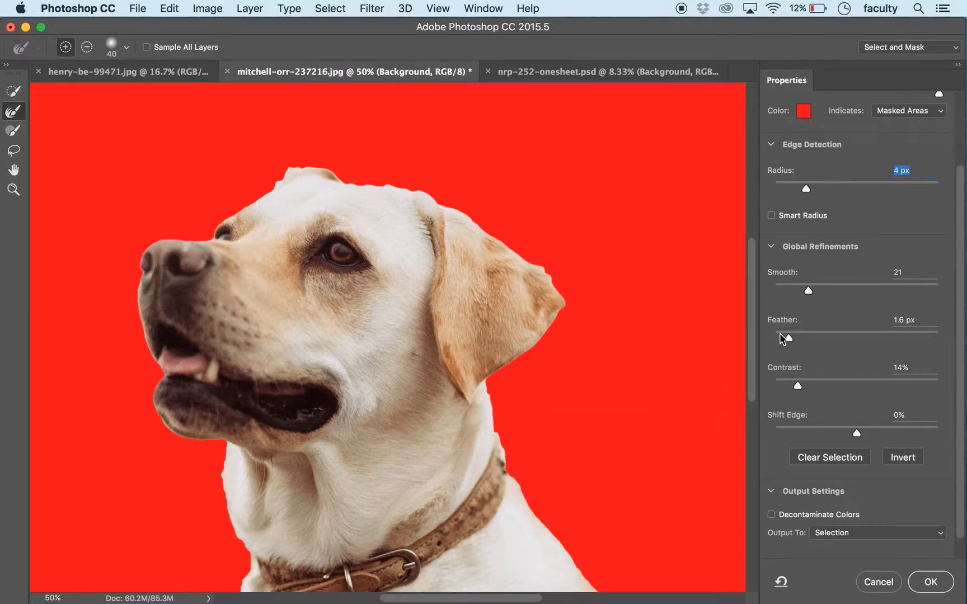
{"action": "left_click_drag", "start_coordinate": [788, 339], "coordinate": [797, 341]}
Step: Subtract the small bump on the front edge of the neck below the chin from the selection with the Lasso tool
{"action": "left_click_drag", "start_coordinate": [751, 282], "coordinate": [748, 317]}
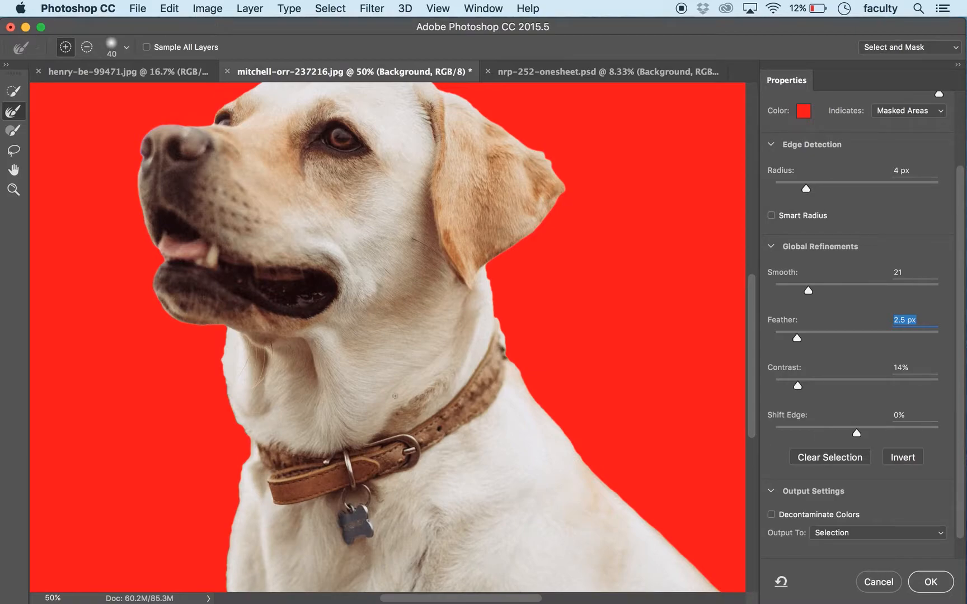
{"action": "left_click", "coordinate": [15, 155]}
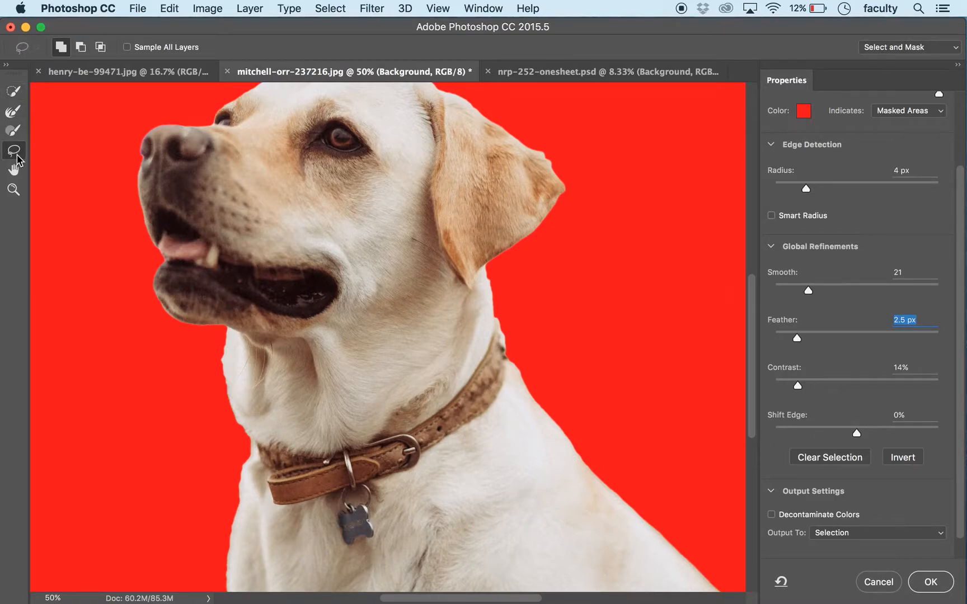
{"action": "key", "text": "super+plus"}
{"action": "key", "text": "super+plus"}
{"action": "key", "text": "super+plus"}
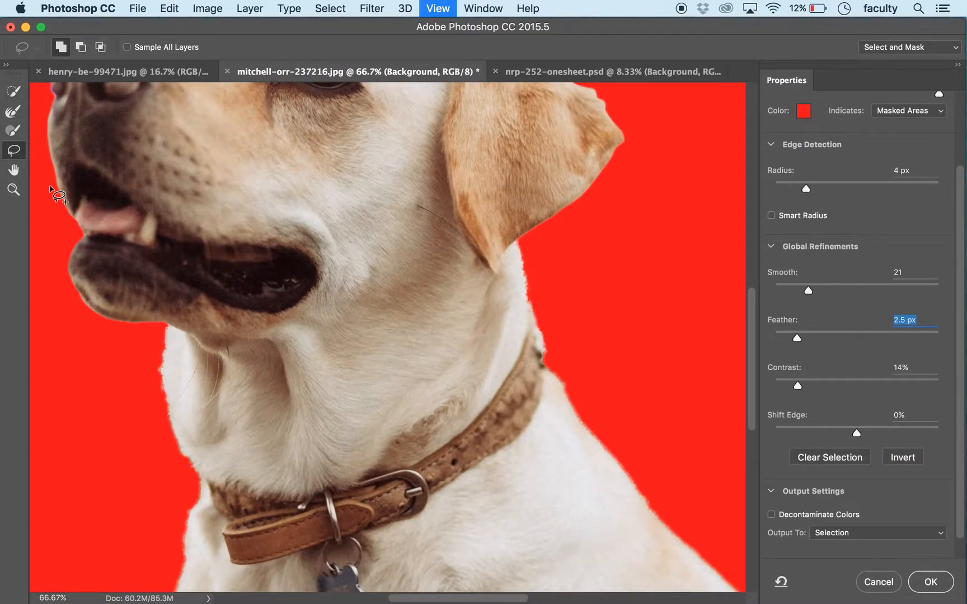
{"action": "mouse_move", "coordinate": [65, 410]}
{"action": "left_mouse_down"}
{"action": "mouse_move", "coordinate": [132, 333]}
{"action": "mouse_move", "coordinate": [274, 274]}
{"action": "mouse_move", "coordinate": [246, 265]}
{"action": "left_mouse_up"}
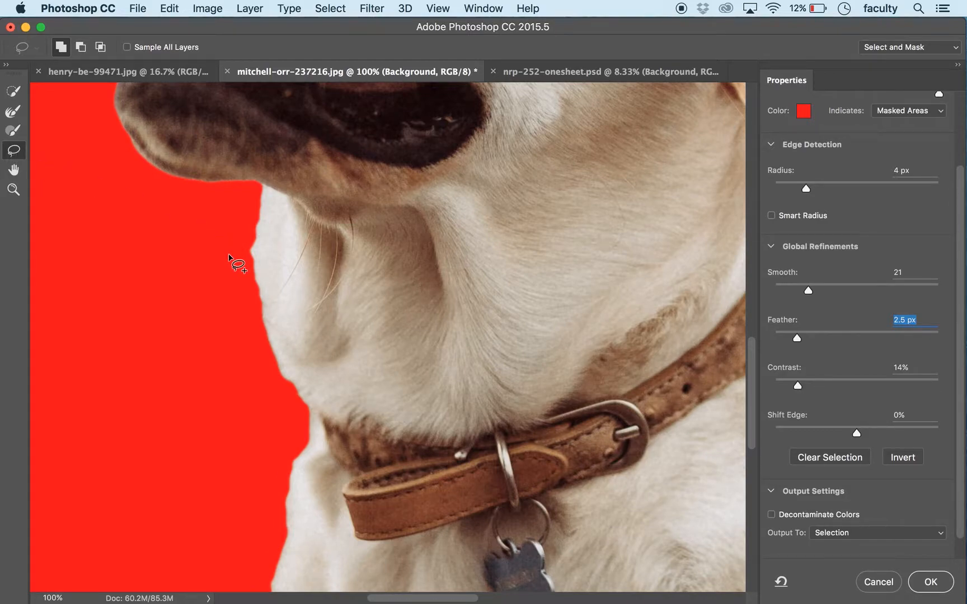
{"action": "key", "text": "alt"}
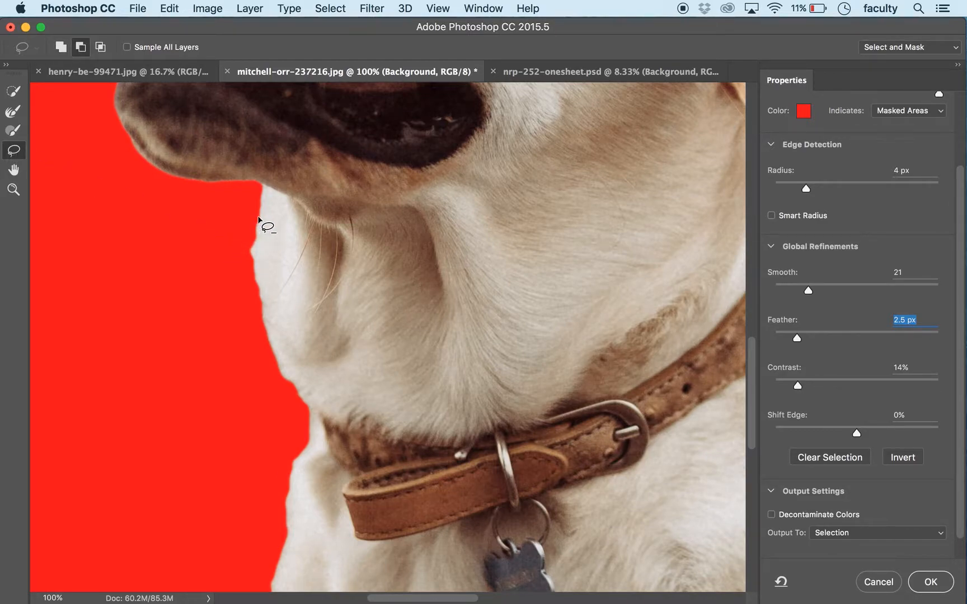
{"action": "mouse_move", "coordinate": [258, 224]}
{"action": "left_mouse_down"}
{"action": "mouse_move", "coordinate": [254, 275]}
{"action": "mouse_move", "coordinate": [230, 280]}
{"action": "mouse_move", "coordinate": [226, 247]}
{"action": "mouse_move", "coordinate": [258, 218]}
{"action": "left_mouse_up"}
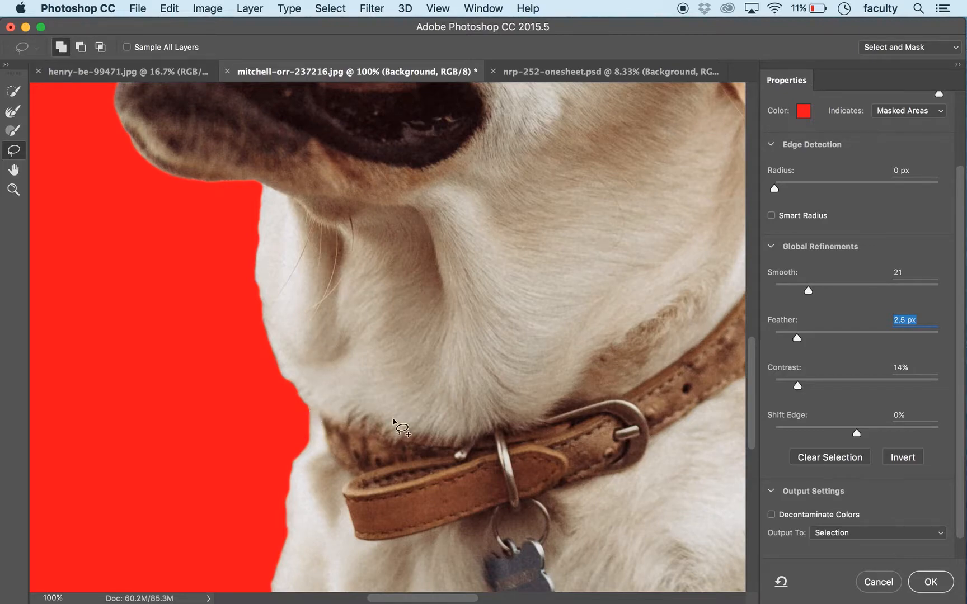
Step: Subtract the small bumps along the back edge of the neck, between the ear and the collar, from the selection with the Lasso tool
{"action": "mouse_move", "coordinate": [618, 351]}
{"action": "left_mouse_down"}
{"action": "mouse_move", "coordinate": [500, 420]}
{"action": "mouse_move", "coordinate": [345, 454]}
{"action": "left_mouse_up"}
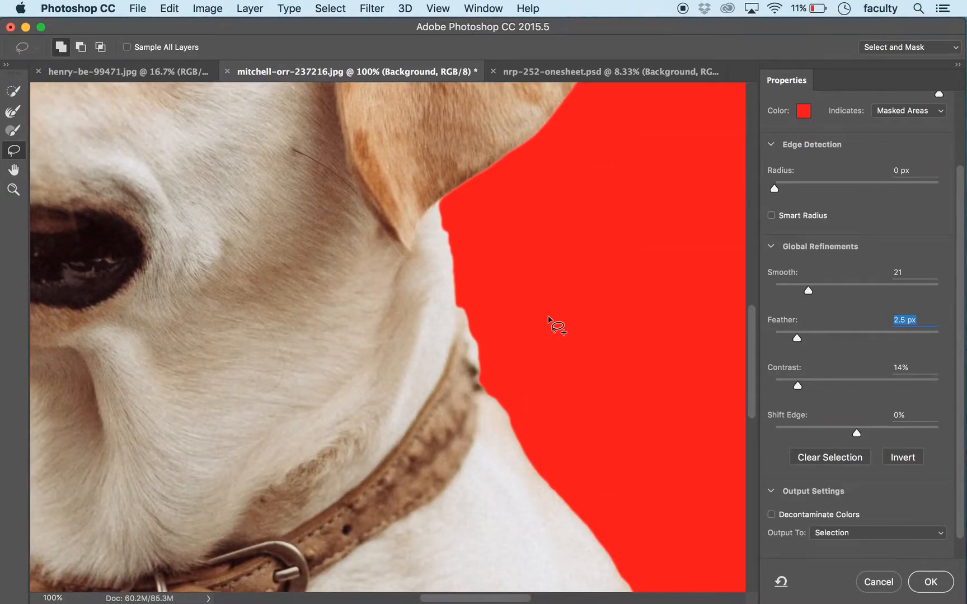
{"action": "key", "text": "alt"}
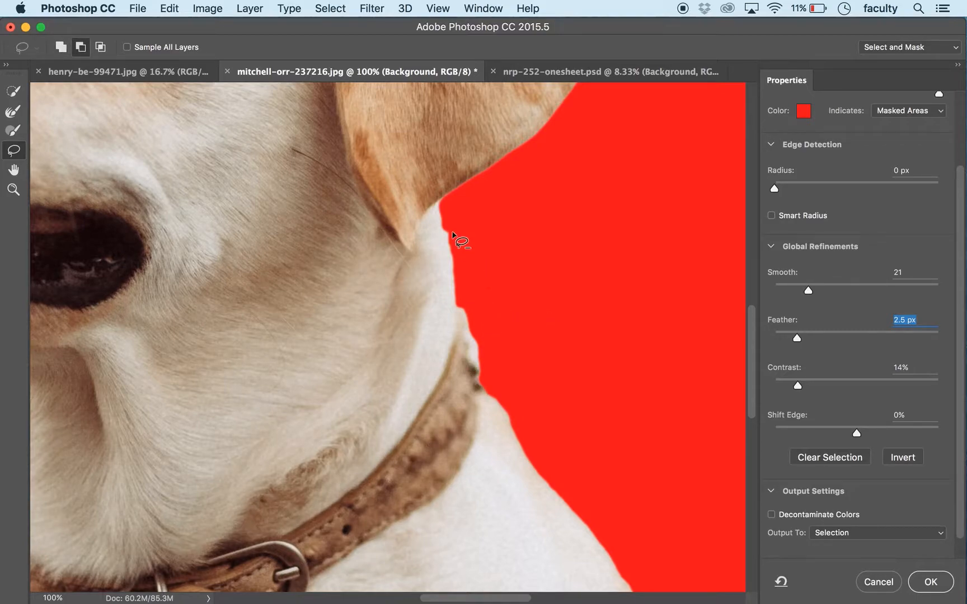
{"action": "mouse_move", "coordinate": [444, 225]}
{"action": "left_mouse_down"}
{"action": "mouse_move", "coordinate": [456, 251]}
{"action": "mouse_move", "coordinate": [446, 225]}
{"action": "left_mouse_up"}
{"action": "mouse_move", "coordinate": [465, 311]}
{"action": "left_mouse_down"}
{"action": "mouse_move", "coordinate": [479, 363]}
{"action": "mouse_move", "coordinate": [488, 341]}
{"action": "mouse_move", "coordinate": [476, 307]}
{"action": "left_mouse_up"}
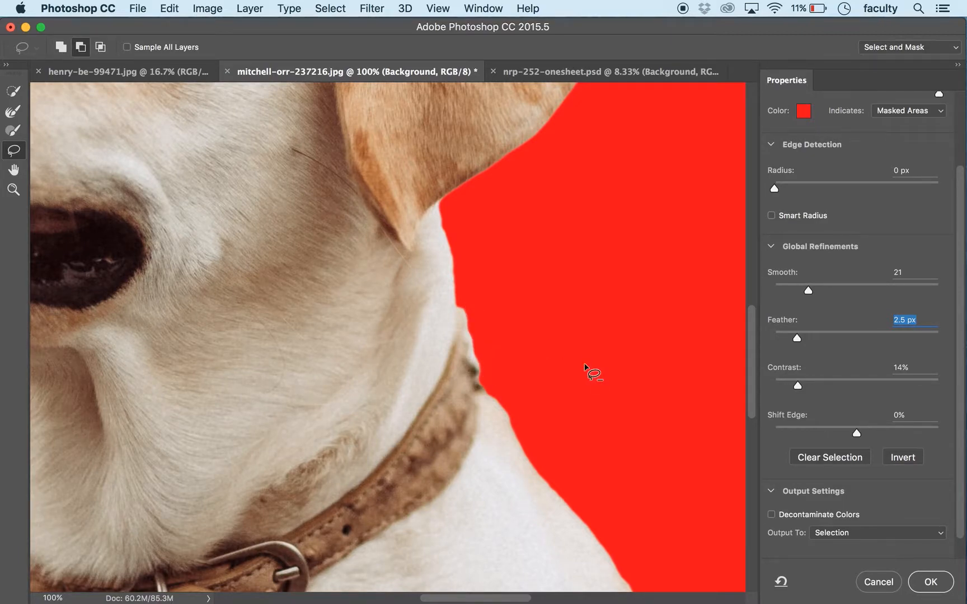
{"action": "left_click_drag", "start_coordinate": [583, 438], "coordinate": [536, 183]}
{"action": "mouse_move", "coordinate": [607, 453]}
{"action": "left_mouse_down"}
{"action": "mouse_move", "coordinate": [581, 363]}
{"action": "mouse_move", "coordinate": [379, 364]}
{"action": "mouse_move", "coordinate": [525, 382]}
{"action": "mouse_move", "coordinate": [701, 518]}
{"action": "left_mouse_up"}
Step: Contract the dog's selection edge by setting Shift Edge to -13%
{"action": "key", "text": "super+minus"}
{"action": "key", "text": "super+minus"}
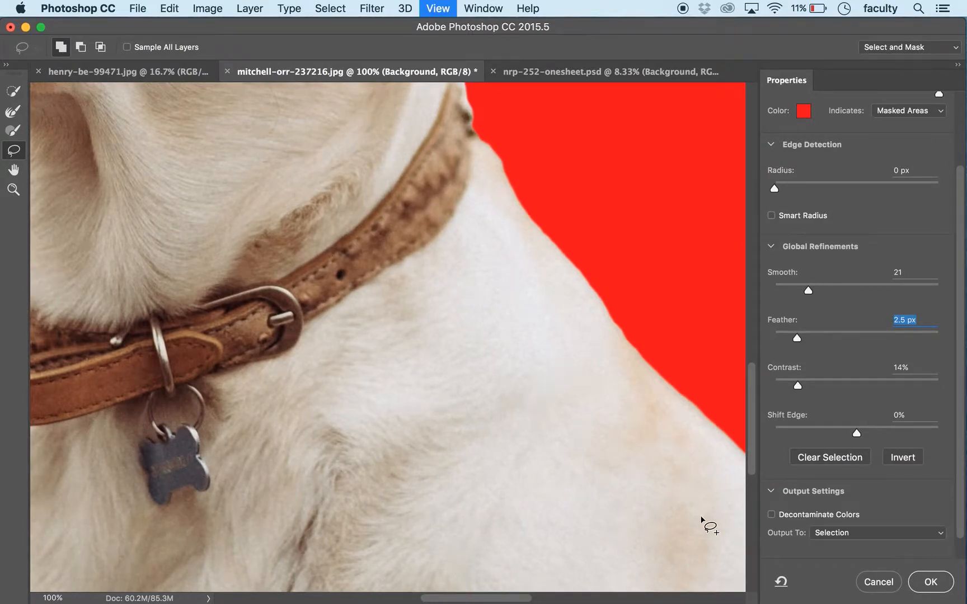
{"action": "mouse_move", "coordinate": [469, 252]}
{"action": "left_mouse_down"}
{"action": "mouse_move", "coordinate": [569, 408]}
{"action": "mouse_move", "coordinate": [584, 416]}
{"action": "mouse_move", "coordinate": [627, 402]}
{"action": "mouse_move", "coordinate": [623, 364]}
{"action": "left_mouse_up"}
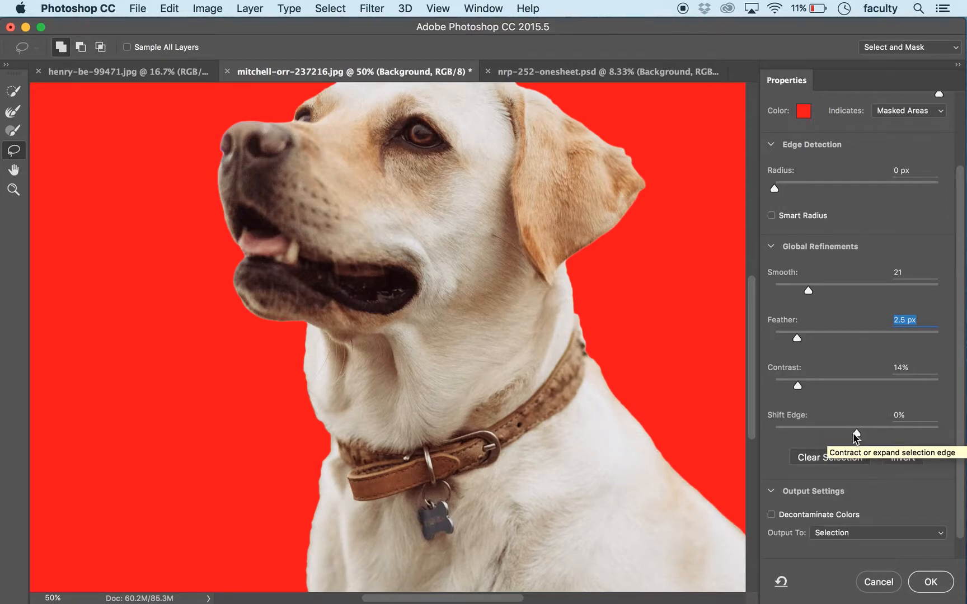
{"action": "left_click_drag", "start_coordinate": [849, 434], "coordinate": [846, 432]}
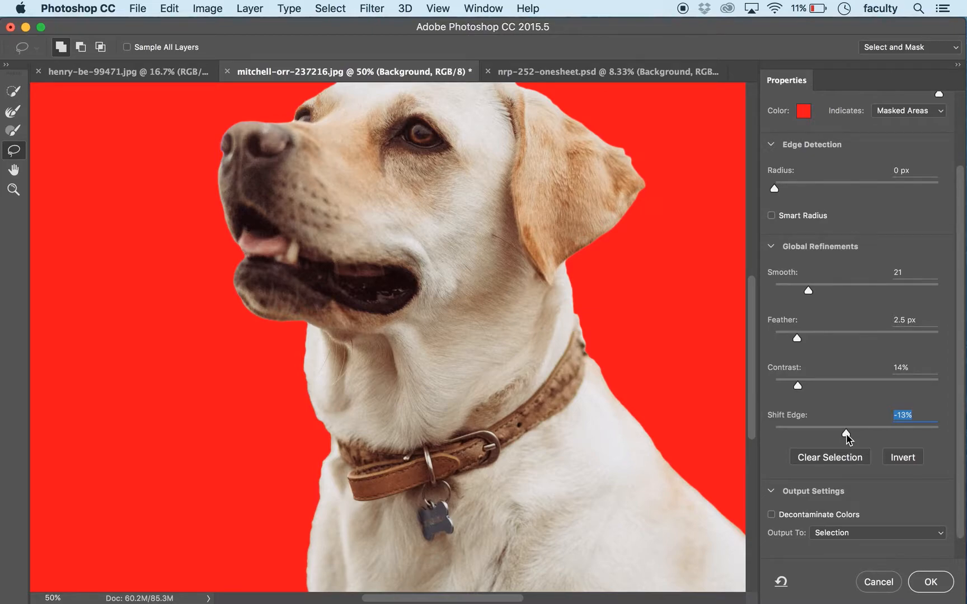
Step: Lower the red overlay's opacity to 0% to examine the original photo around the dog's mouth
{"action": "key", "text": "super+equal"}
{"action": "key", "text": "super+equal"}
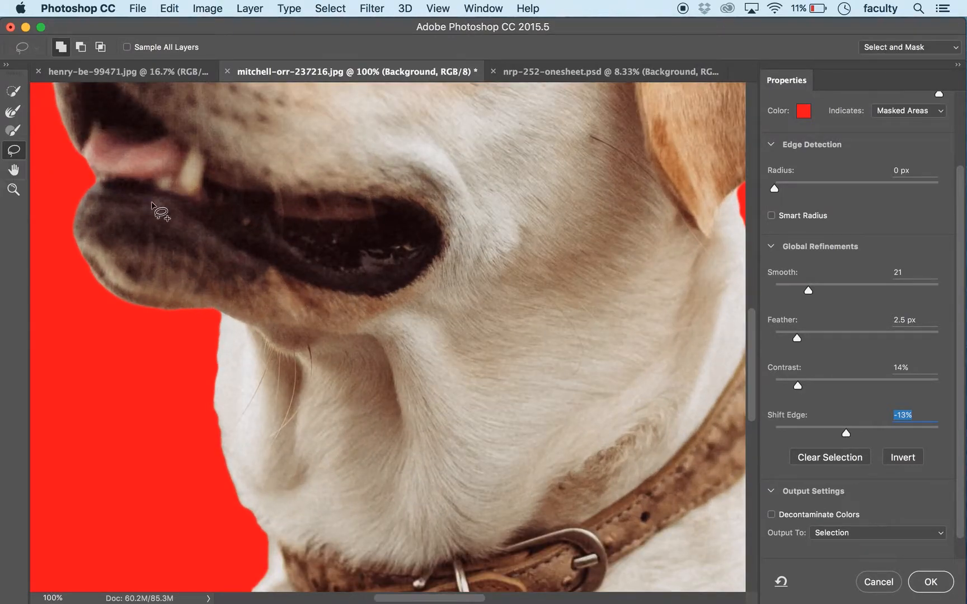
{"action": "mouse_move", "coordinate": [201, 216]}
{"action": "left_mouse_down"}
{"action": "mouse_move", "coordinate": [361, 320]}
{"action": "mouse_move", "coordinate": [420, 339]}
{"action": "mouse_move", "coordinate": [400, 334]}
{"action": "mouse_move", "coordinate": [401, 324]}
{"action": "mouse_move", "coordinate": [375, 338]}
{"action": "left_mouse_up"}
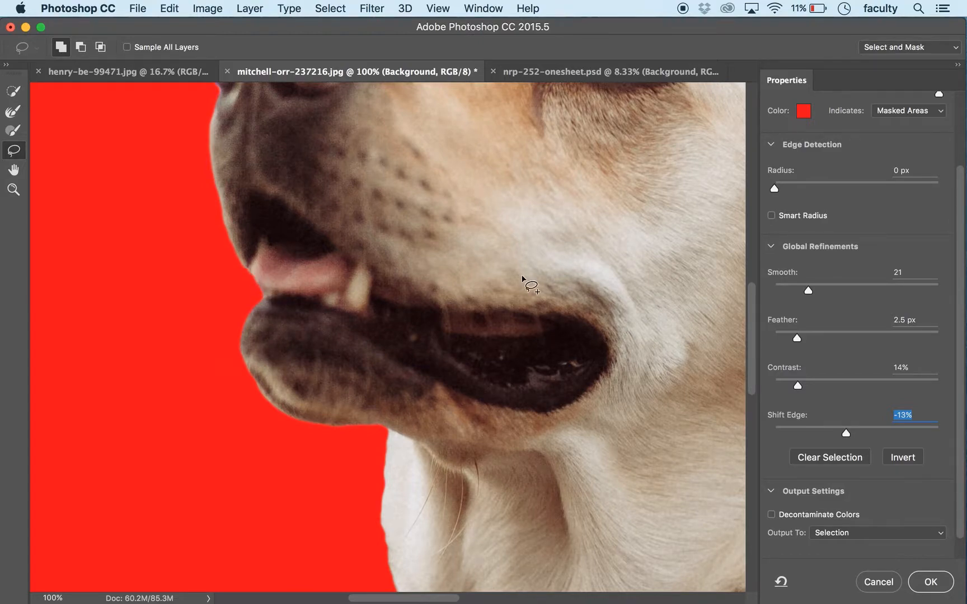
{"action": "scroll", "coordinate": [876, 193], "scroll_direction": "down", "scroll_amount": 1}
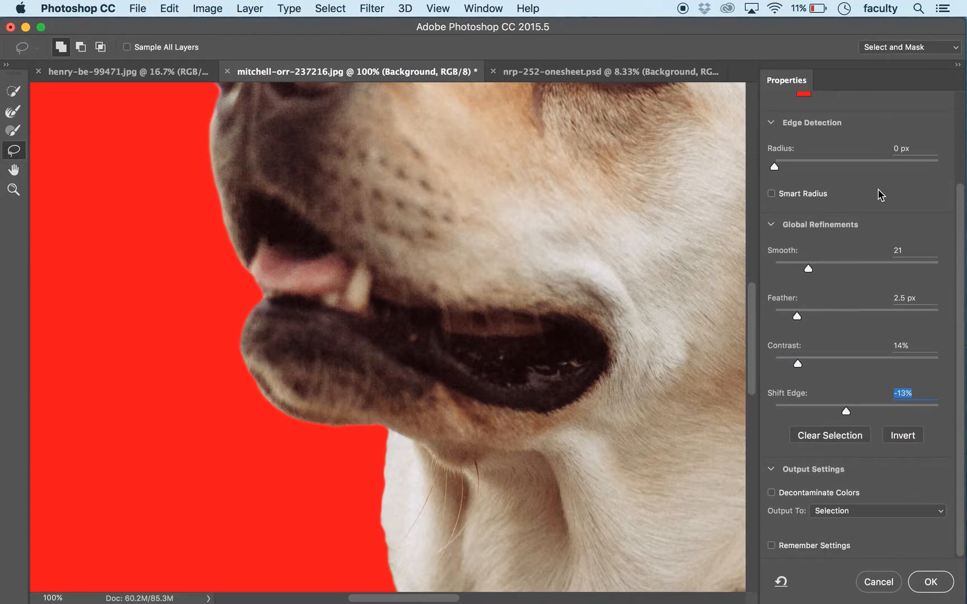
{"action": "scroll", "coordinate": [881, 191], "scroll_direction": "up", "scroll_amount": 5}
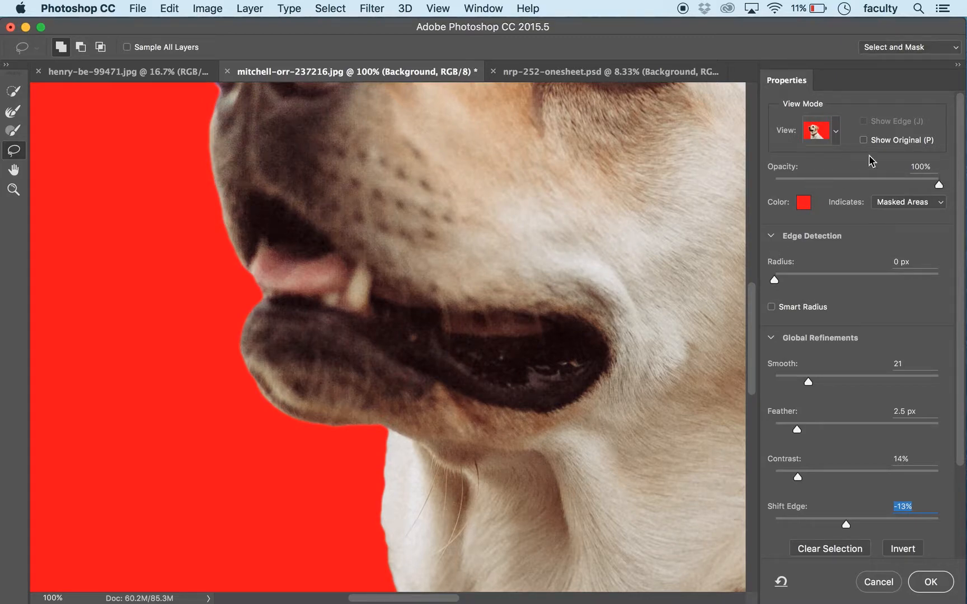
{"action": "left_click", "coordinate": [807, 185]}
{"action": "left_click_drag", "start_coordinate": [799, 181], "coordinate": [767, 183]}
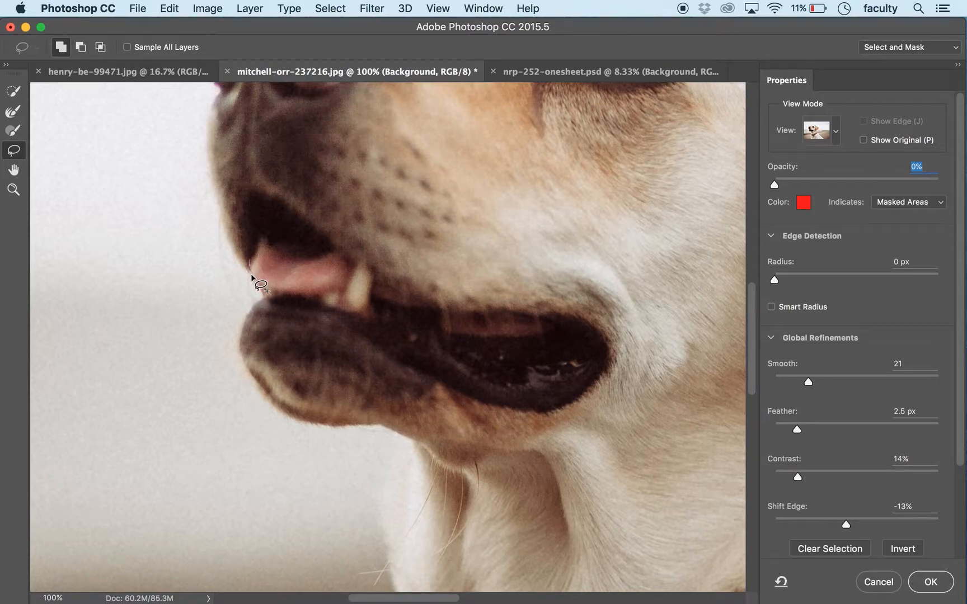
Step: Add the front edge of the tongue to the selection with the Lasso tool, and restore the overlay opacity to 100%
{"action": "mouse_move", "coordinate": [255, 280]}
{"action": "left_mouse_down"}
{"action": "mouse_move", "coordinate": [272, 299]}
{"action": "mouse_move", "coordinate": [274, 278]}
{"action": "mouse_move", "coordinate": [254, 262]}
{"action": "left_mouse_up"}
{"action": "mouse_move", "coordinate": [251, 278]}
{"action": "left_mouse_down"}
{"action": "mouse_move", "coordinate": [263, 285]}
{"action": "mouse_move", "coordinate": [274, 276]}
{"action": "mouse_move", "coordinate": [255, 261]}
{"action": "left_mouse_up"}
{"action": "left_click_drag", "start_coordinate": [930, 184], "coordinate": [938, 184]}
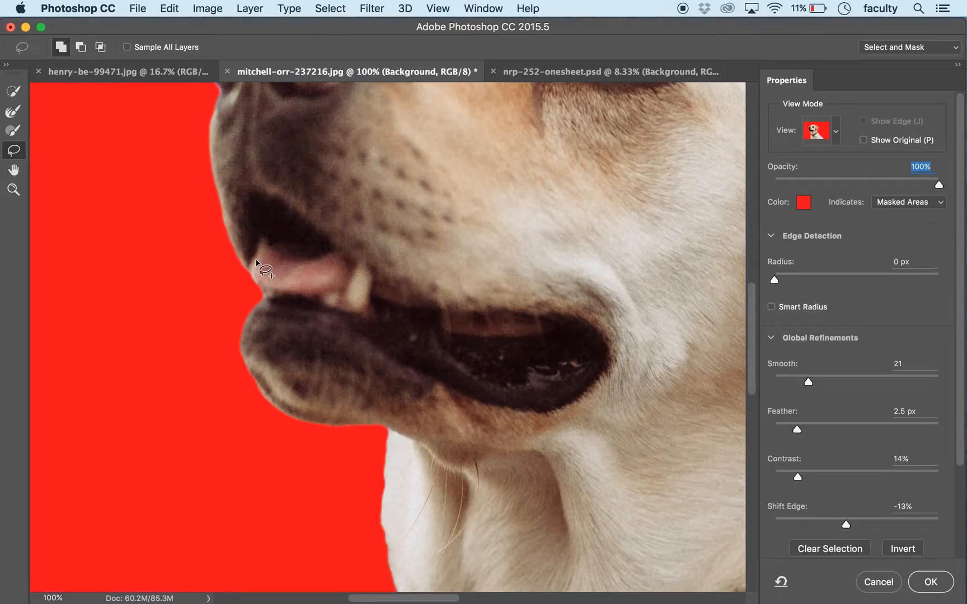
{"action": "mouse_move", "coordinate": [253, 257]}
{"action": "left_mouse_down"}
{"action": "mouse_move", "coordinate": [251, 275]}
{"action": "mouse_move", "coordinate": [264, 285]}
{"action": "mouse_move", "coordinate": [266, 261]}
{"action": "left_mouse_up"}
{"action": "key", "text": "super+minus"}
{"action": "key", "text": "super+minus"}
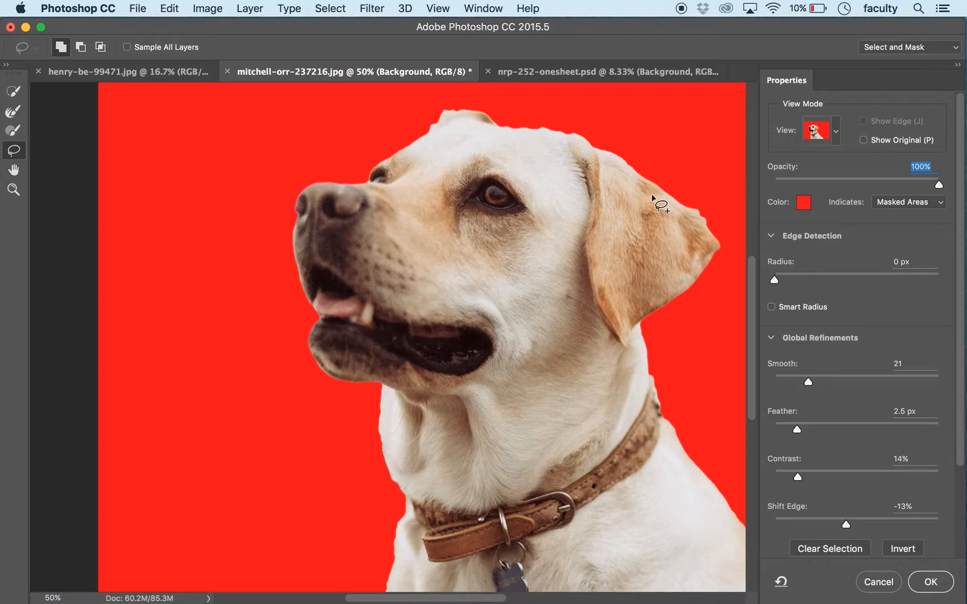
Step: Try an extreme Feather of 612.6 px on the dog's selection, and settle on 4.8 px
{"action": "left_click", "coordinate": [816, 427]}
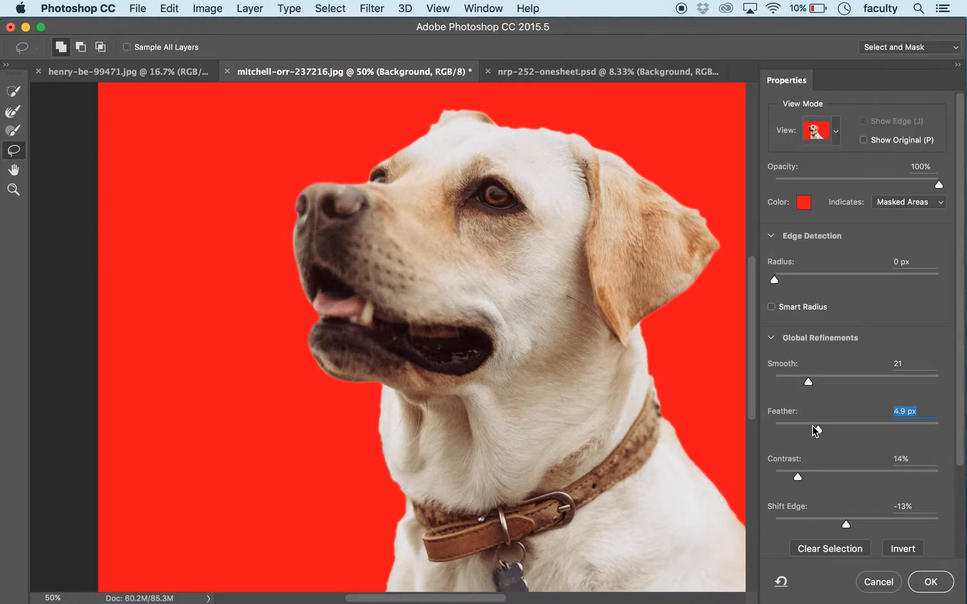
{"action": "left_click", "coordinate": [926, 430]}
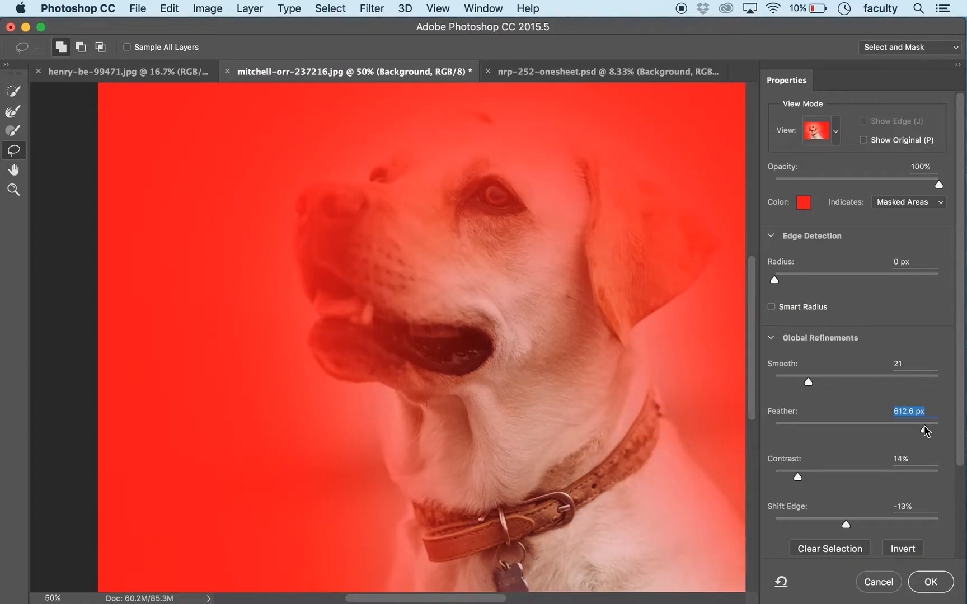
{"action": "left_click", "coordinate": [818, 429]}
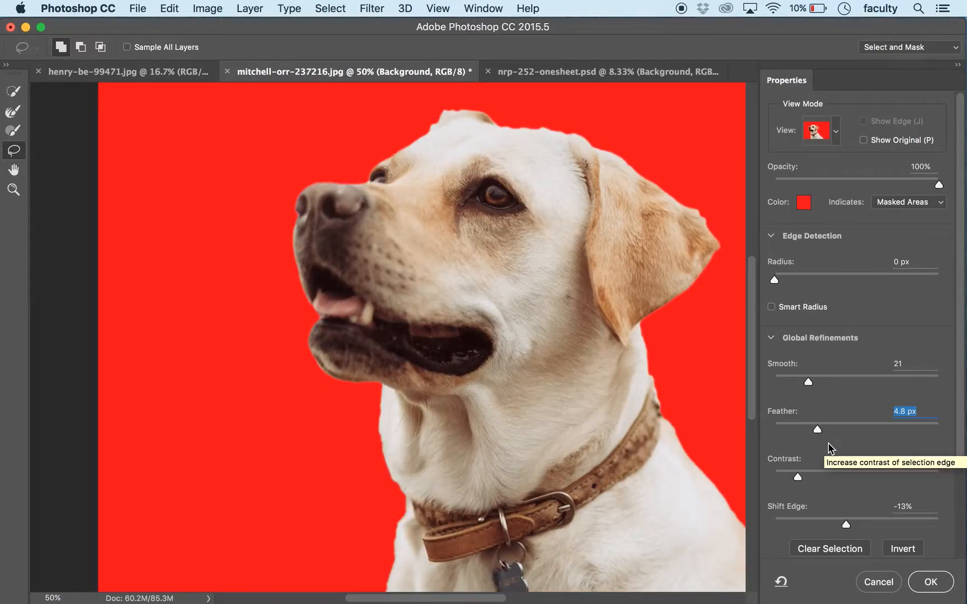
Step: Keep the output set to Selection and accept the Select and Mask refinements
{"action": "scroll", "coordinate": [960, 320], "scroll_direction": "down", "scroll_amount": 4}
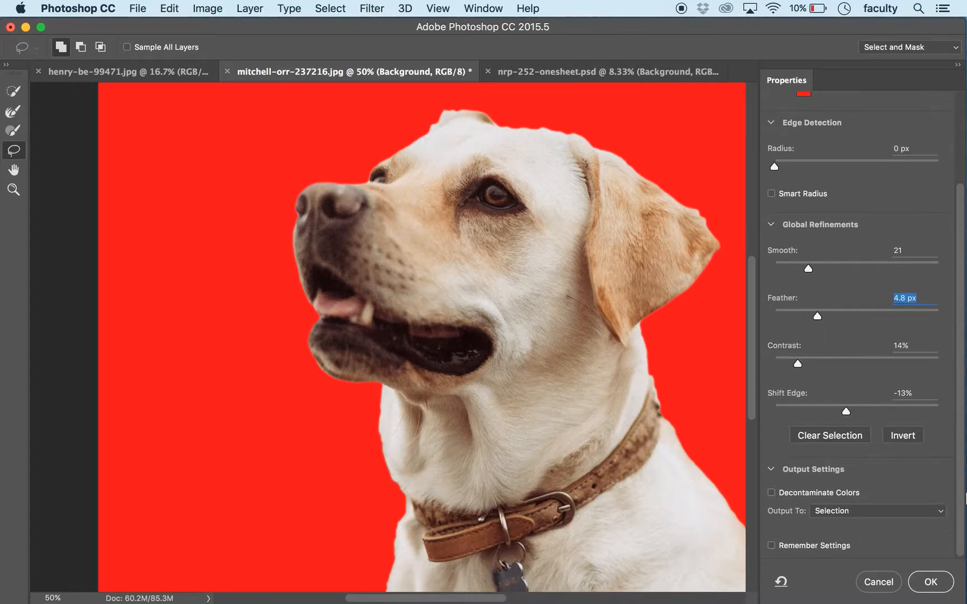
{"action": "left_click", "coordinate": [860, 511]}
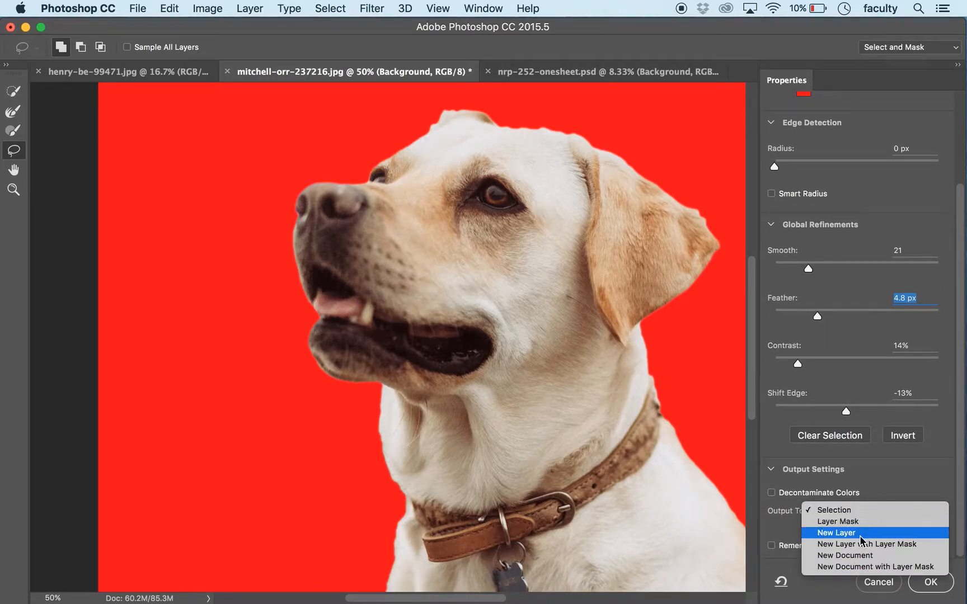
{"action": "left_click", "coordinate": [851, 509]}
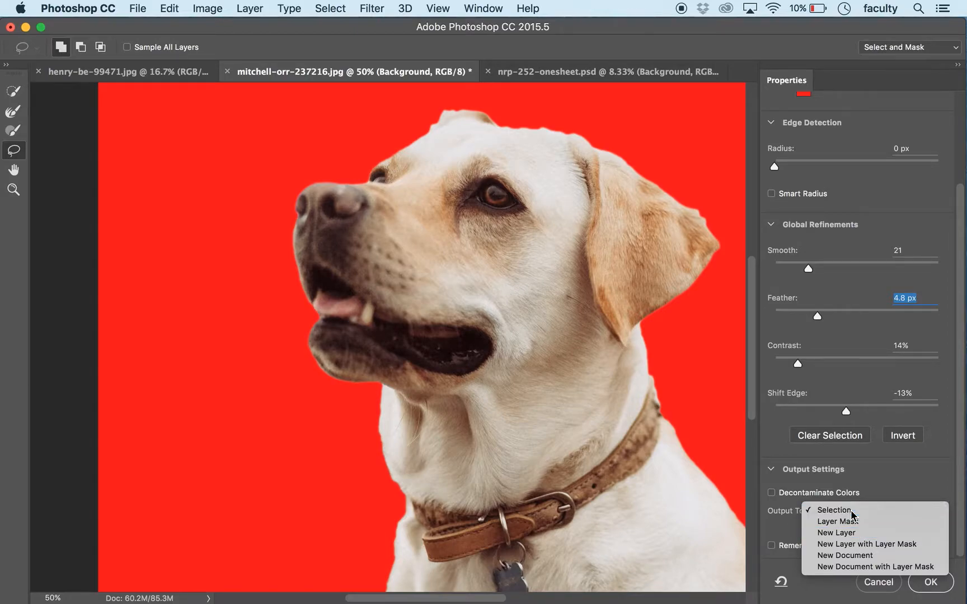
{"action": "left_click", "coordinate": [929, 581]}
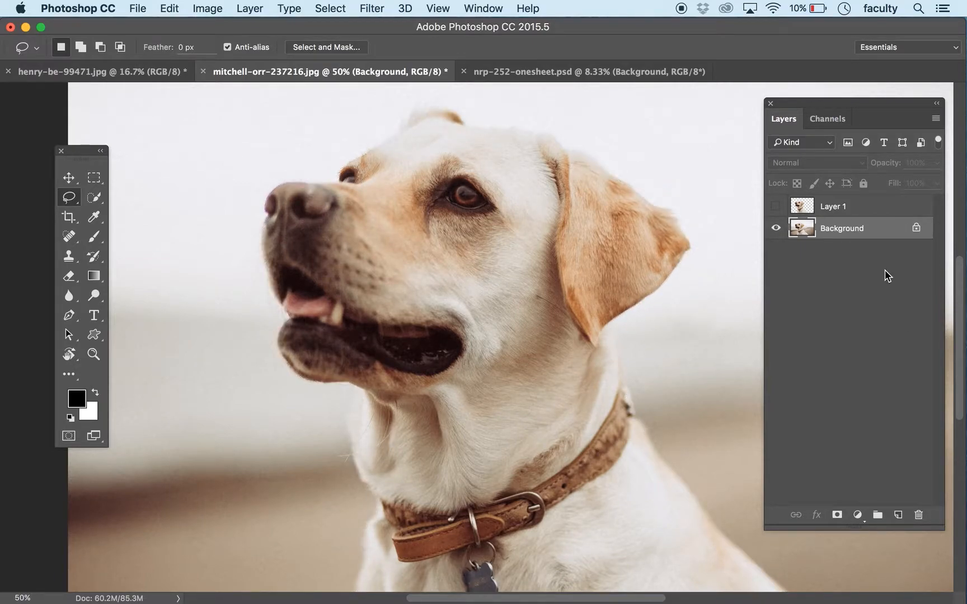
Step: Copy the selected dog to a new layer and hide the Background layer
{"action": "key", "text": "ctrl+j"}
{"action": "left_click", "coordinate": [775, 251]}
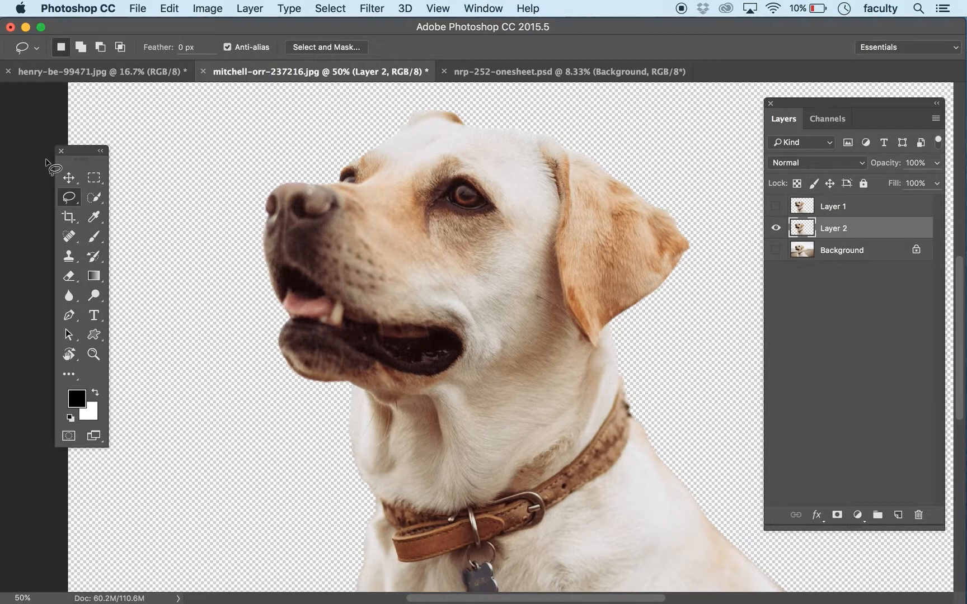
Step: Move the cut-out dog into nrp-252-onesheet.psd and position it at the bottom centre of the poster, over the poppy field
{"action": "left_click", "coordinate": [68, 178]}
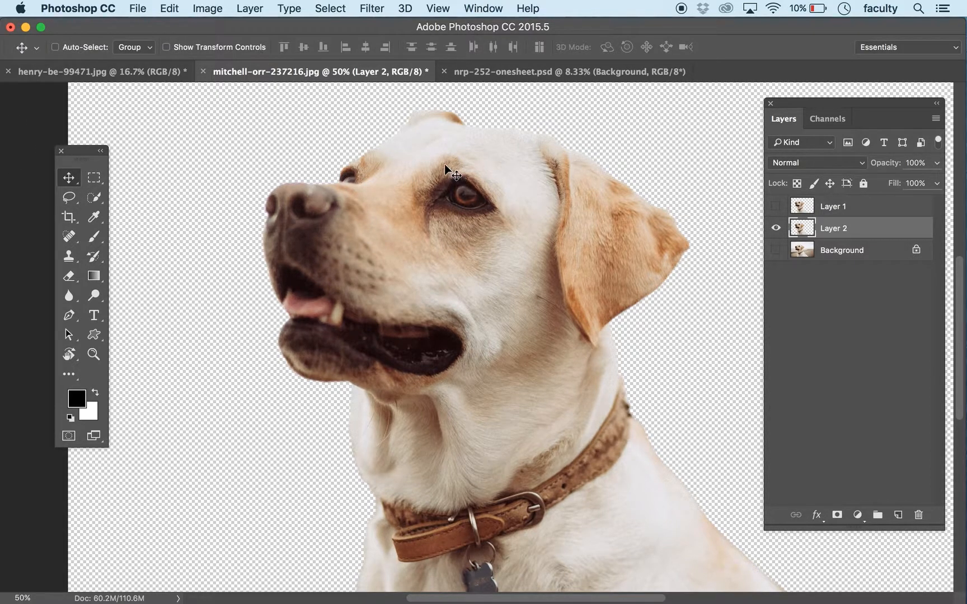
{"action": "left_click_drag", "start_coordinate": [444, 164], "coordinate": [488, 306]}
{"action": "left_click", "coordinate": [626, 341]}
{"action": "left_click_drag", "start_coordinate": [530, 349], "coordinate": [495, 485]}
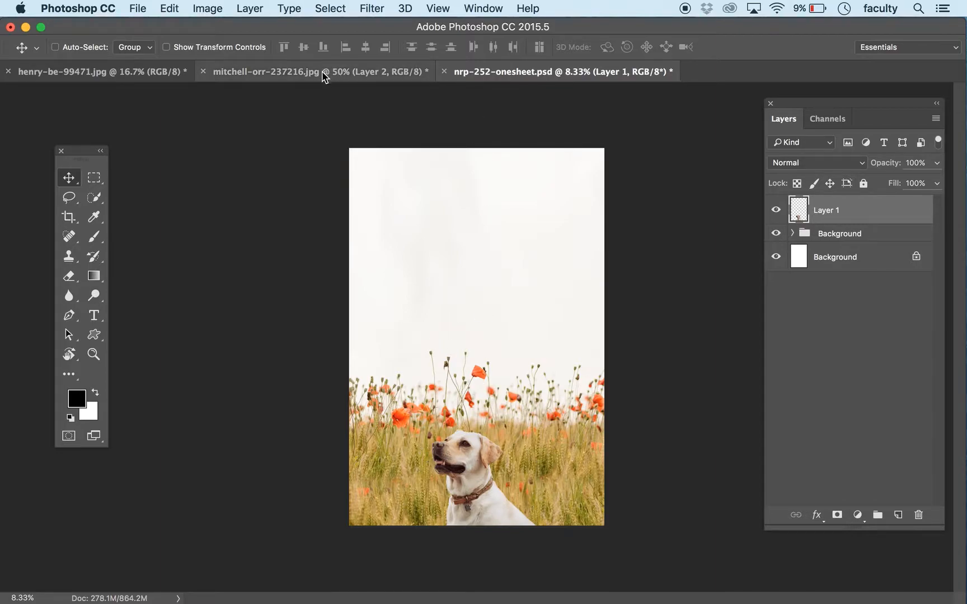
Step: Set the resolution of mitchell-orr-237216.jpg to 300 pixels/inch with Resample turned off
{"action": "left_click", "coordinate": [241, 71]}
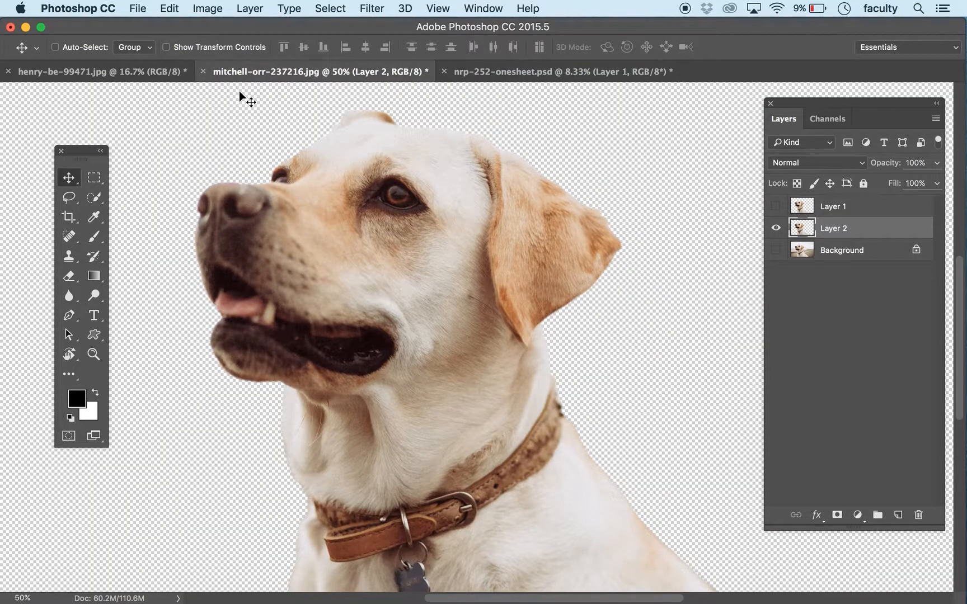
{"action": "key", "text": "super+0"}
{"action": "key", "text": "super+minus"}
{"action": "key", "text": "super+minus"}
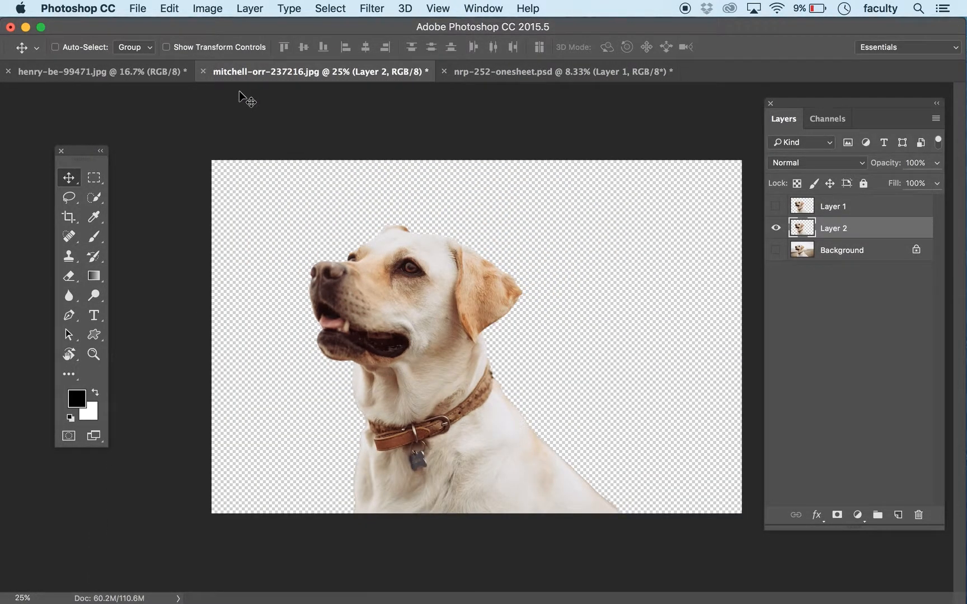
{"action": "left_click", "coordinate": [208, 6]}
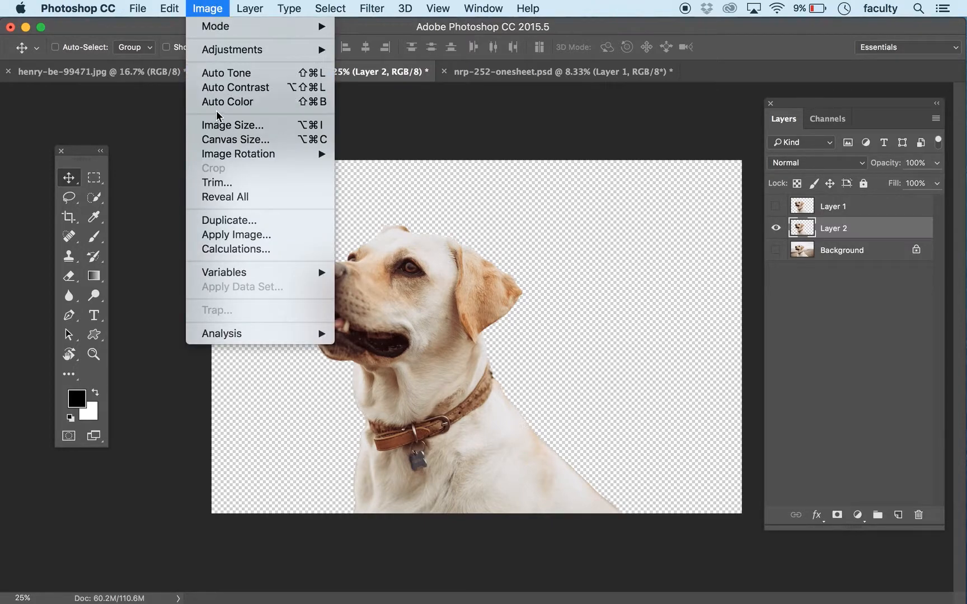
{"action": "left_click", "coordinate": [225, 124]}
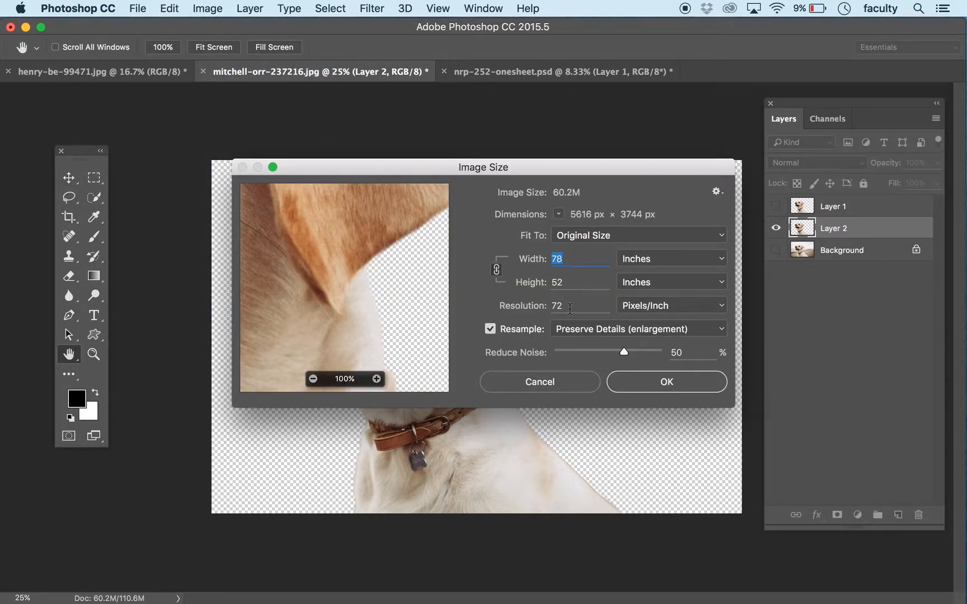
{"action": "left_click", "coordinate": [490, 330]}
{"action": "double_click", "coordinate": [589, 307]}
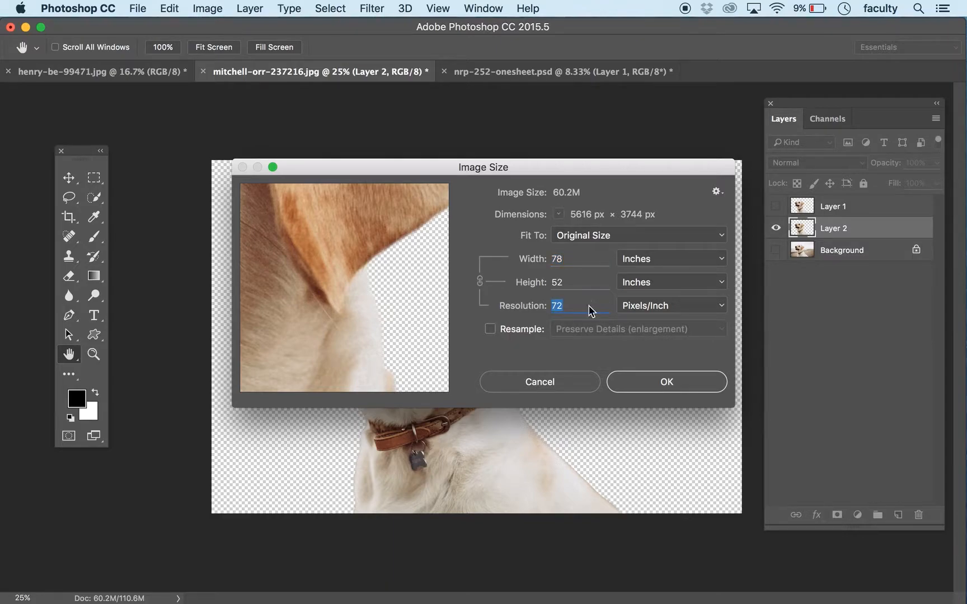
{"action": "type", "text": "300"}
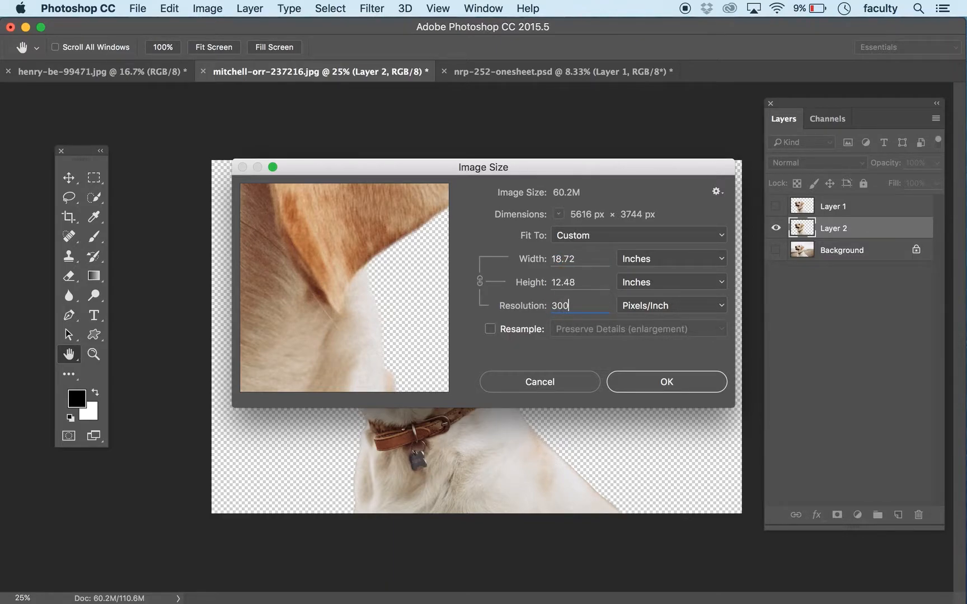
{"action": "left_click", "coordinate": [667, 382]}
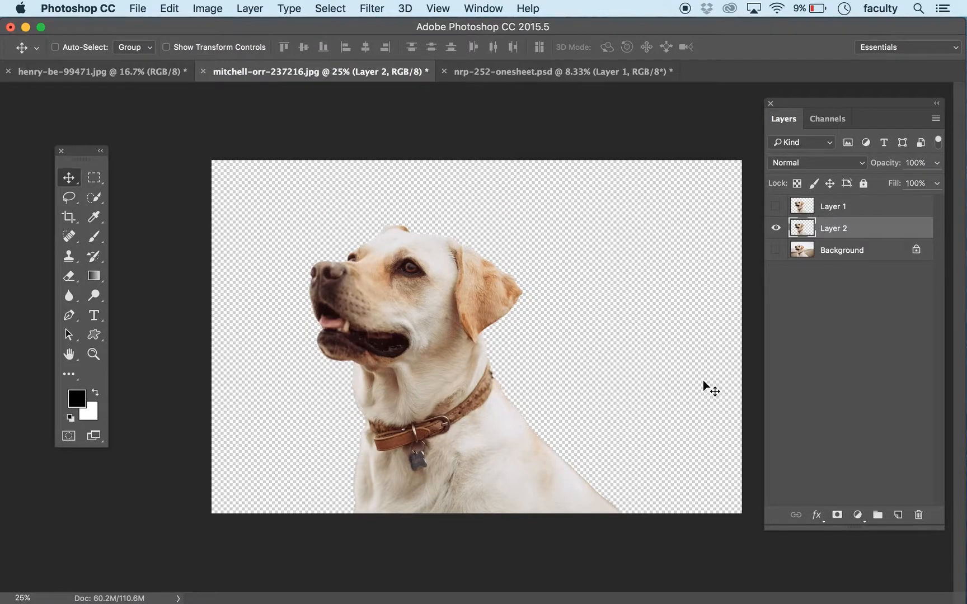
Step: Open the Image Size settings for mitchell-orr-237216.jpg and inspect the dog's fur in the preview
{"action": "left_click", "coordinate": [212, 7]}
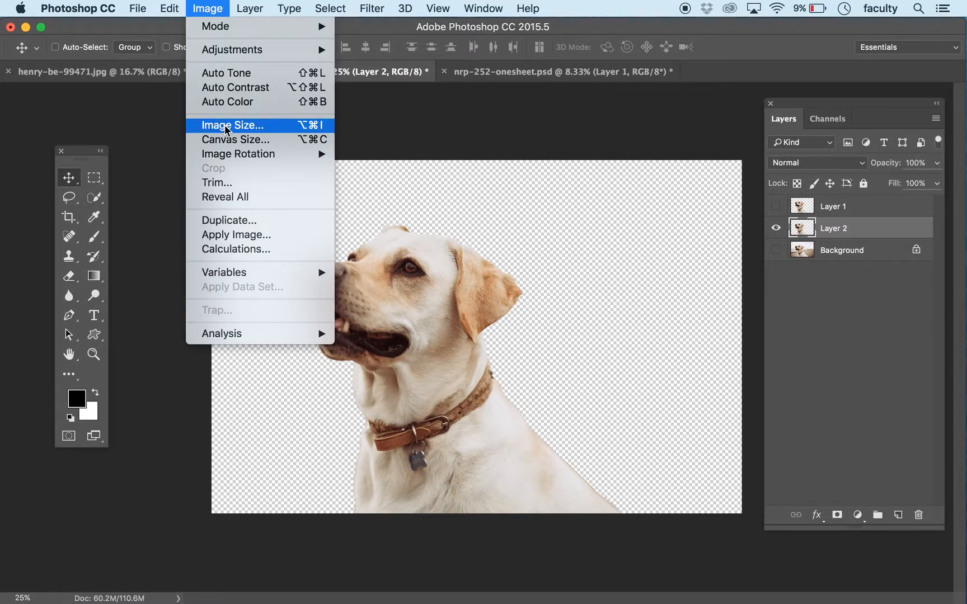
{"action": "left_click", "coordinate": [224, 125]}
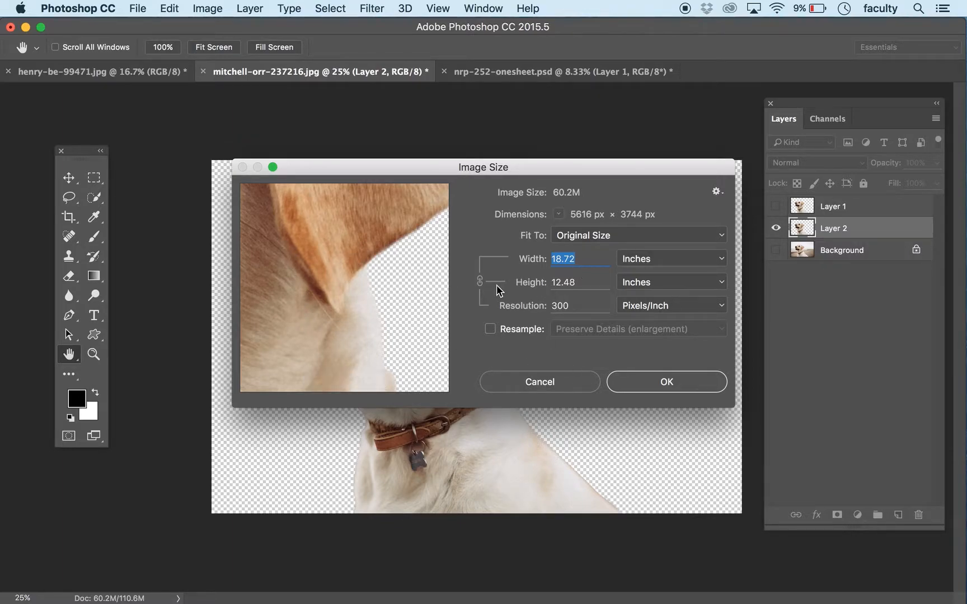
{"action": "left_click_drag", "start_coordinate": [317, 247], "coordinate": [459, 387]}
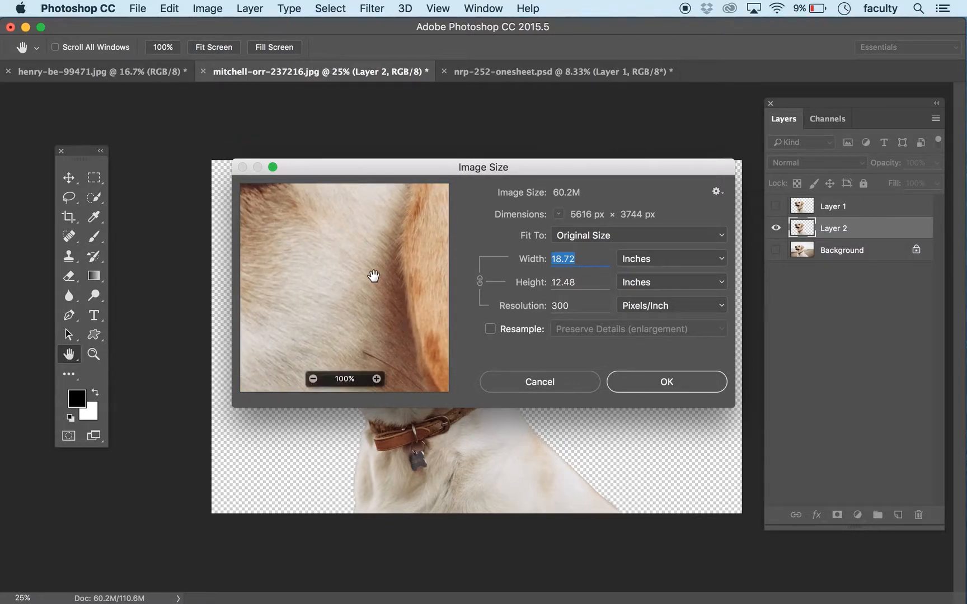
{"action": "double_click", "coordinate": [570, 280]}
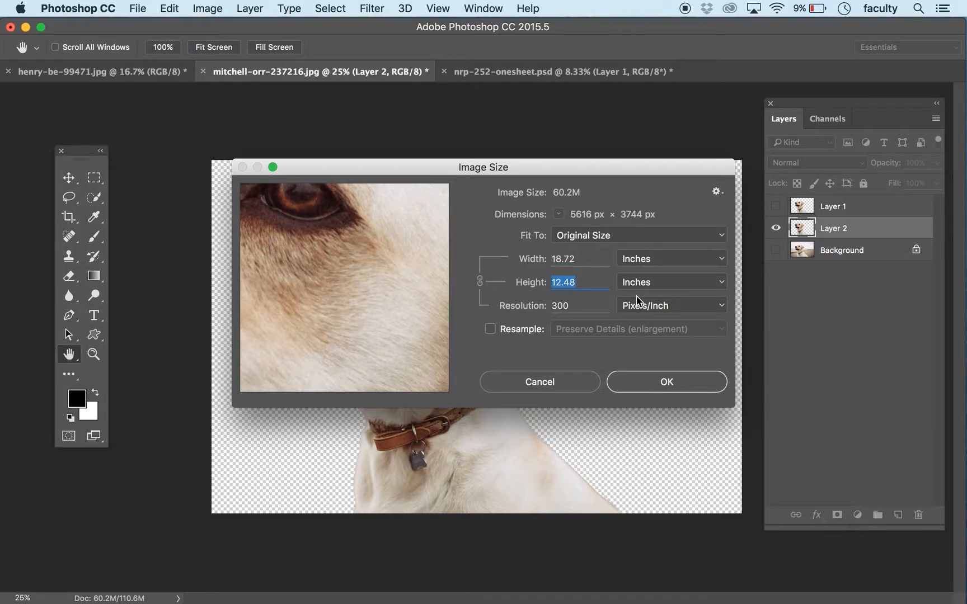
{"action": "type", "text": "25"}
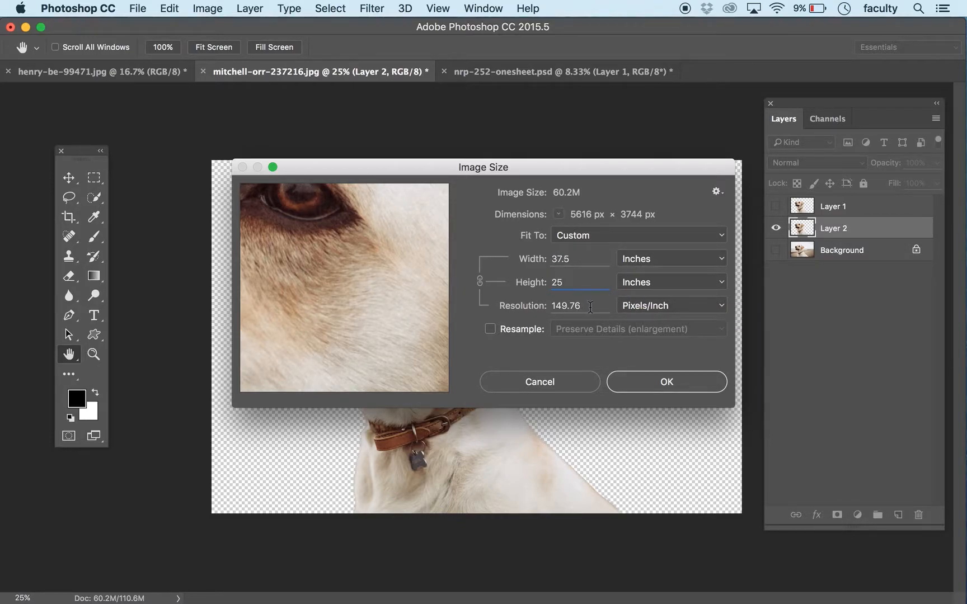
{"action": "left_click", "coordinate": [502, 330]}
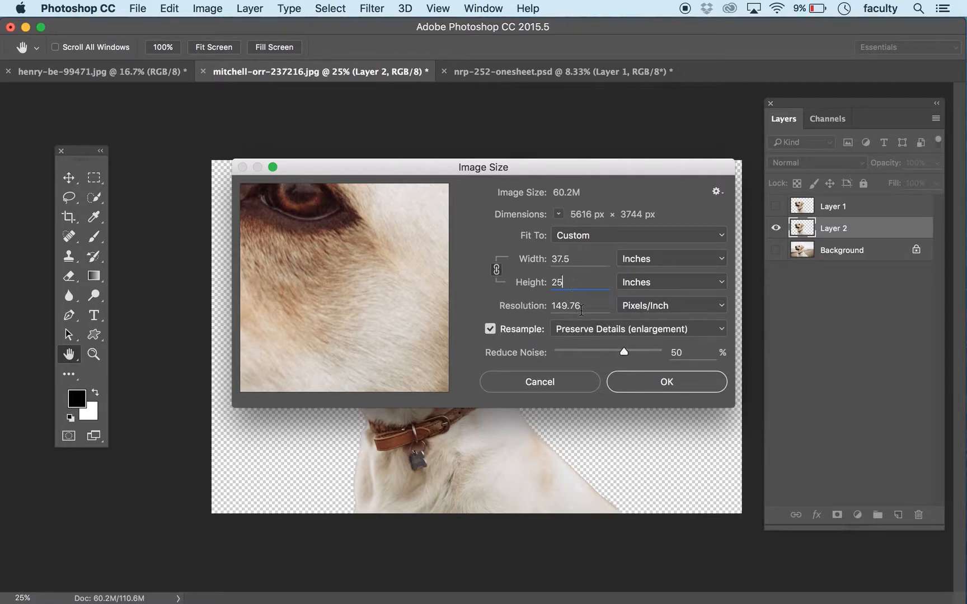
{"action": "left_click", "coordinate": [539, 382], "text": "alt"}
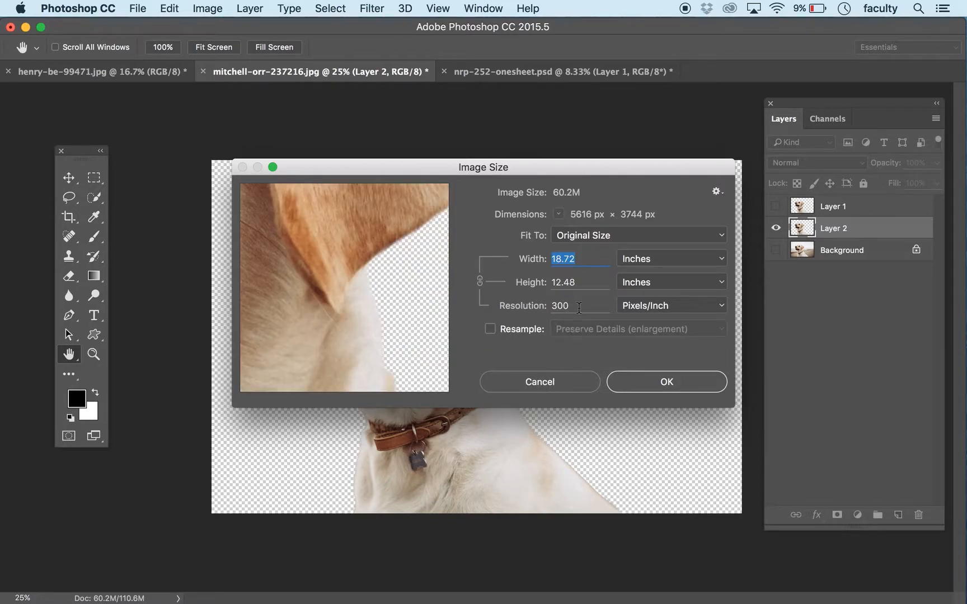
Step: Turn on Resample with Preserve Details (enlargement) and set the dog image's height to 25 inches
{"action": "left_click", "coordinate": [491, 330]}
{"action": "left_click", "coordinate": [582, 285]}
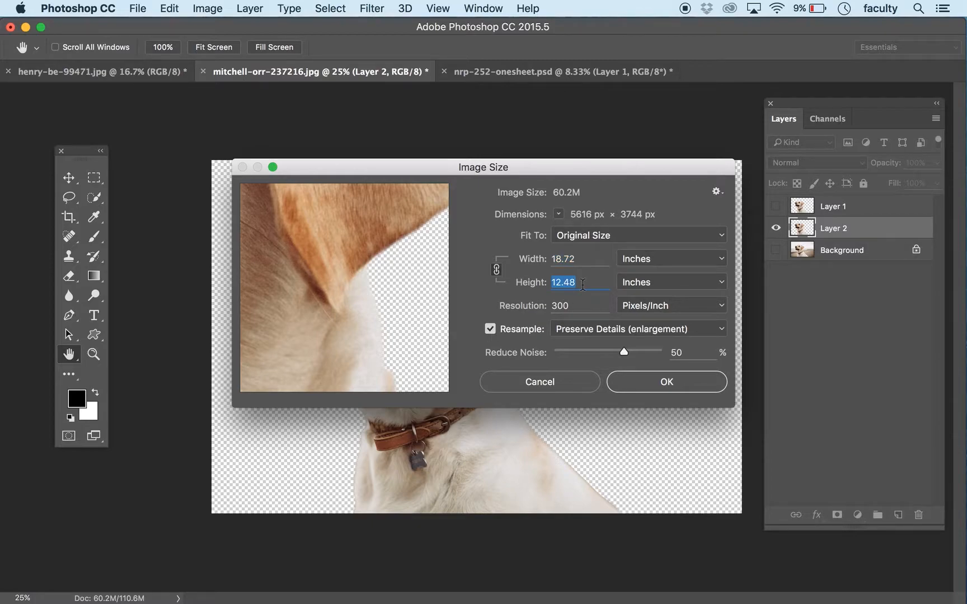
{"action": "type", "text": "25"}
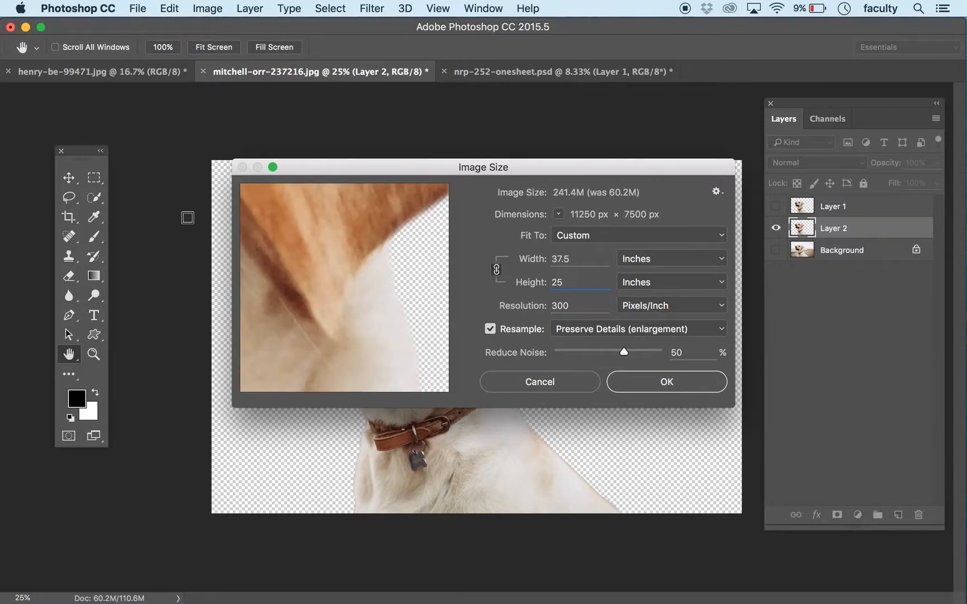
{"action": "left_click_drag", "start_coordinate": [318, 244], "coordinate": [327, 335]}
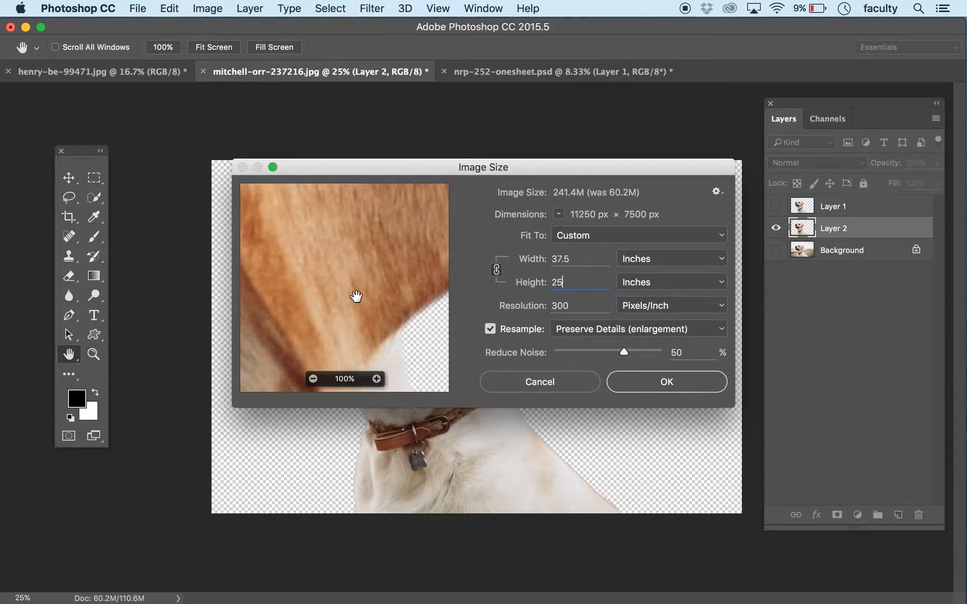
Step: Compare Reduce Noise at 0%, 48% and again 0% while previewing the dog's ear and eye
{"action": "left_click_drag", "start_coordinate": [574, 353], "coordinate": [540, 353]}
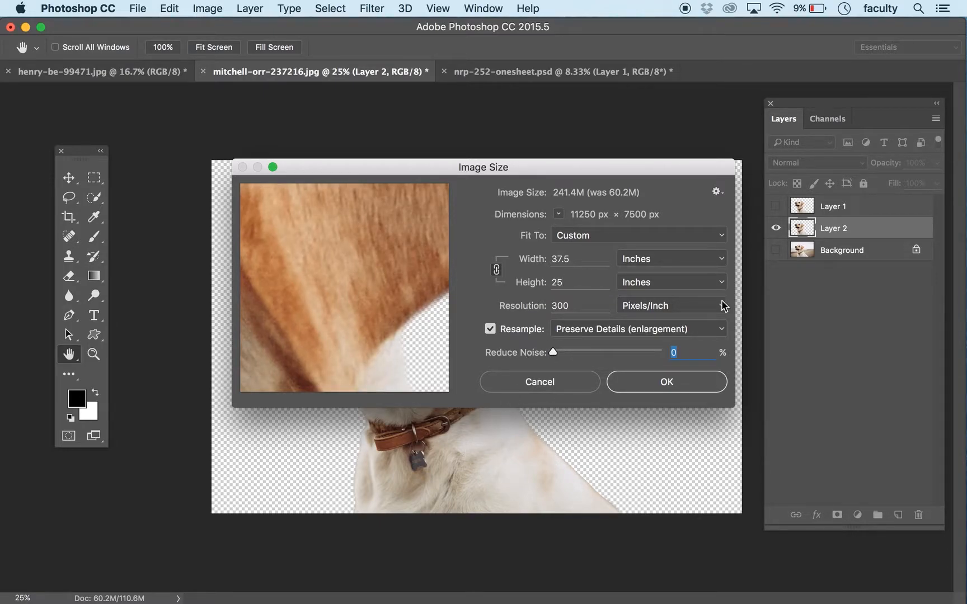
{"action": "left_click", "coordinate": [623, 353]}
{"action": "left_click_drag", "start_coordinate": [310, 285], "coordinate": [572, 436]}
{"action": "left_click_drag", "start_coordinate": [242, 240], "coordinate": [298, 305]}
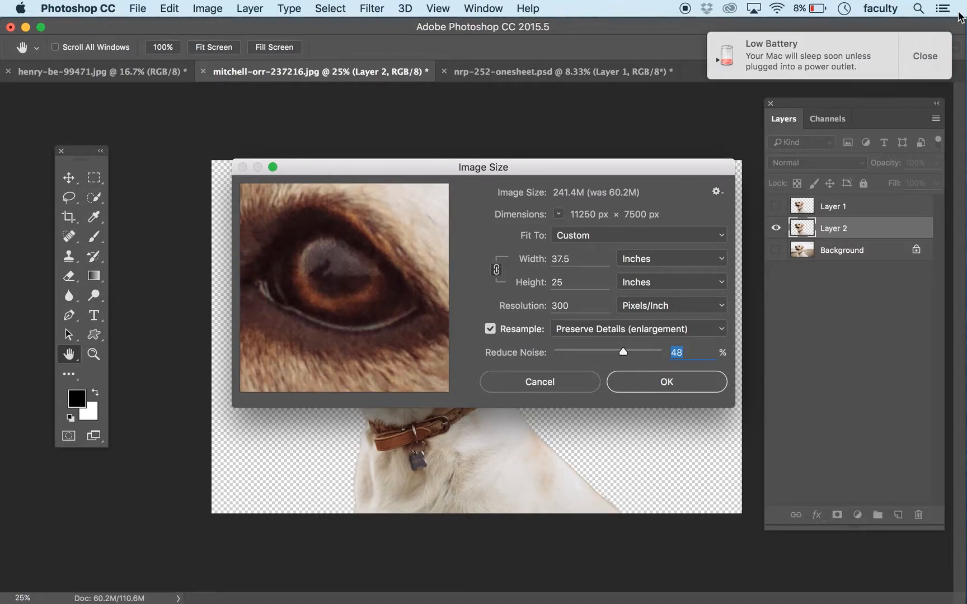
{"action": "left_click", "coordinate": [927, 59]}
{"action": "left_click_drag", "start_coordinate": [306, 321], "coordinate": [358, 294]}
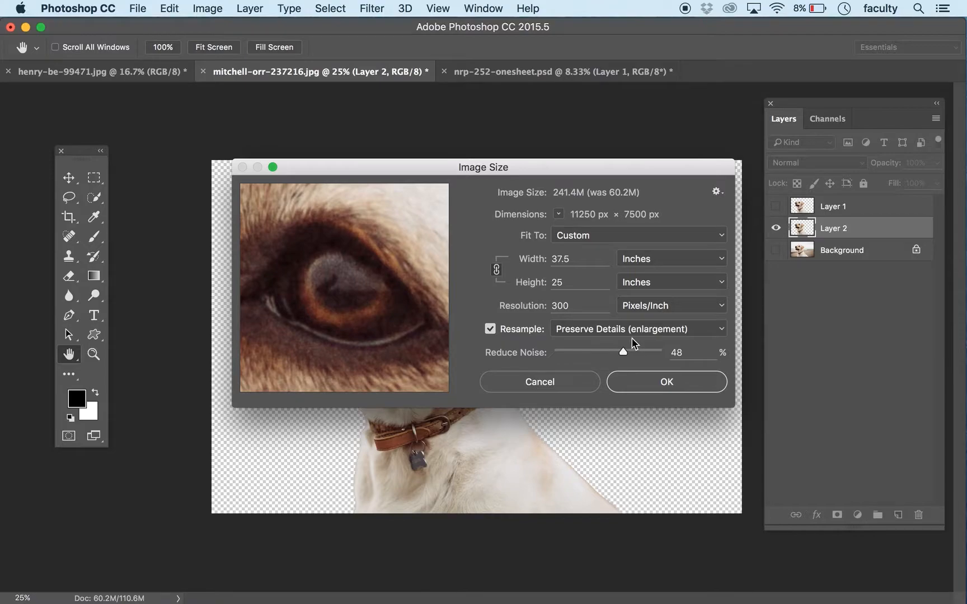
{"action": "left_click", "coordinate": [563, 352]}
{"action": "left_click_drag", "start_coordinate": [564, 354], "coordinate": [529, 358]}
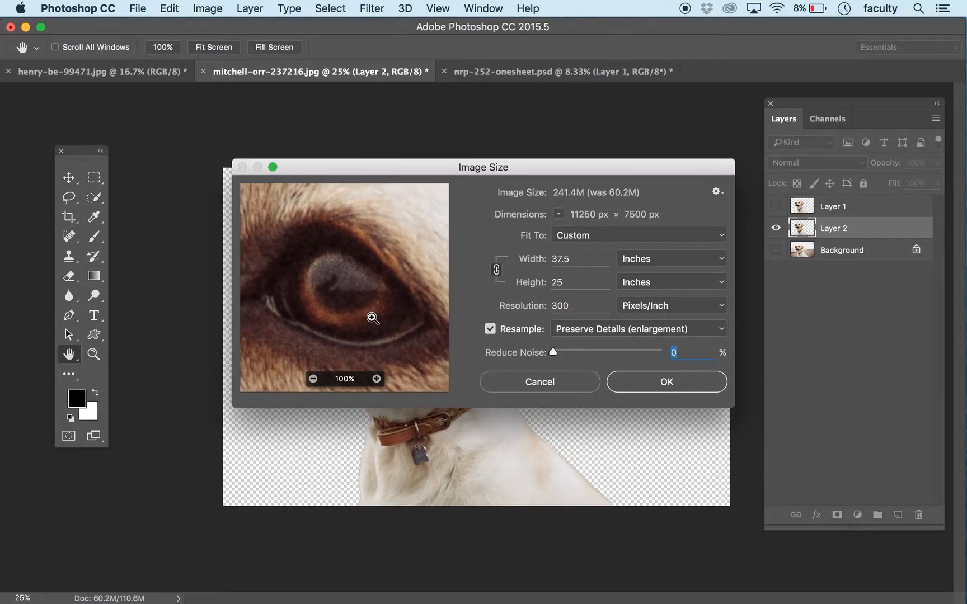
Step: Try Reduce Noise at 97% and judge the area around the dog's eye at 25% preview magnification
{"action": "key", "text": "super+minus"}
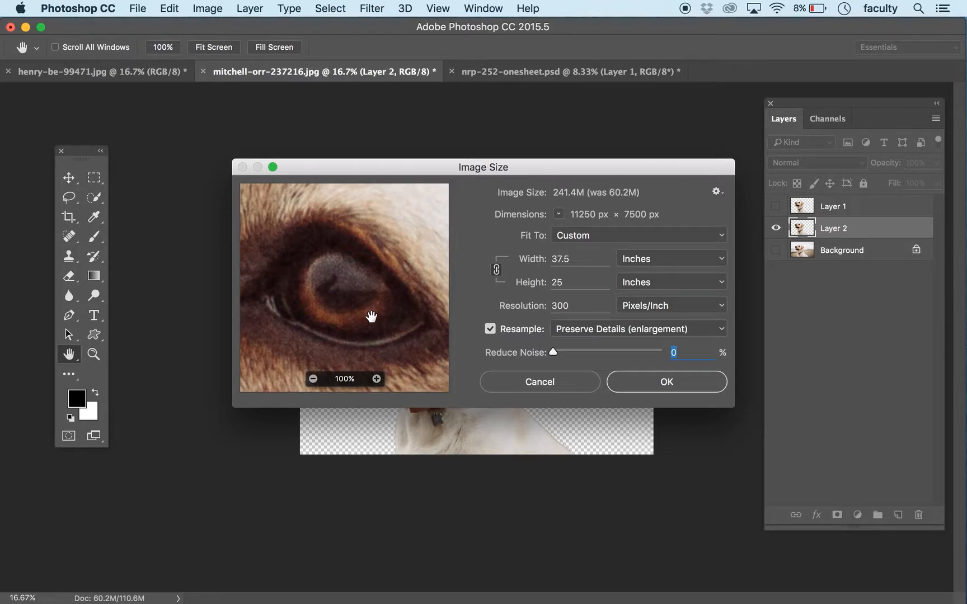
{"action": "left_click", "coordinate": [313, 379]}
{"action": "left_click", "coordinate": [314, 379]}
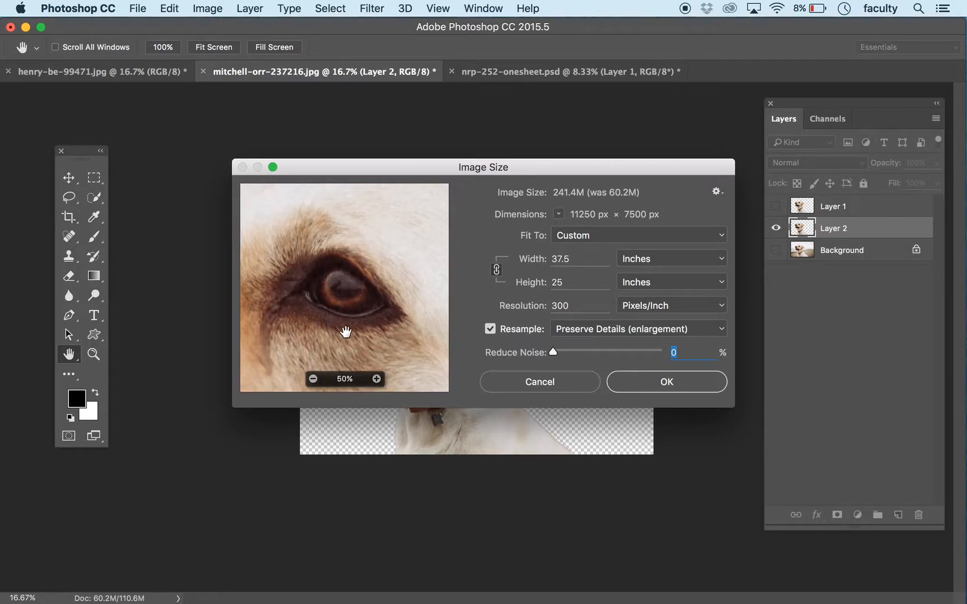
{"action": "left_click_drag", "start_coordinate": [638, 353], "coordinate": [659, 353]}
{"action": "left_click", "coordinate": [314, 378]}
{"action": "left_click", "coordinate": [314, 380]}
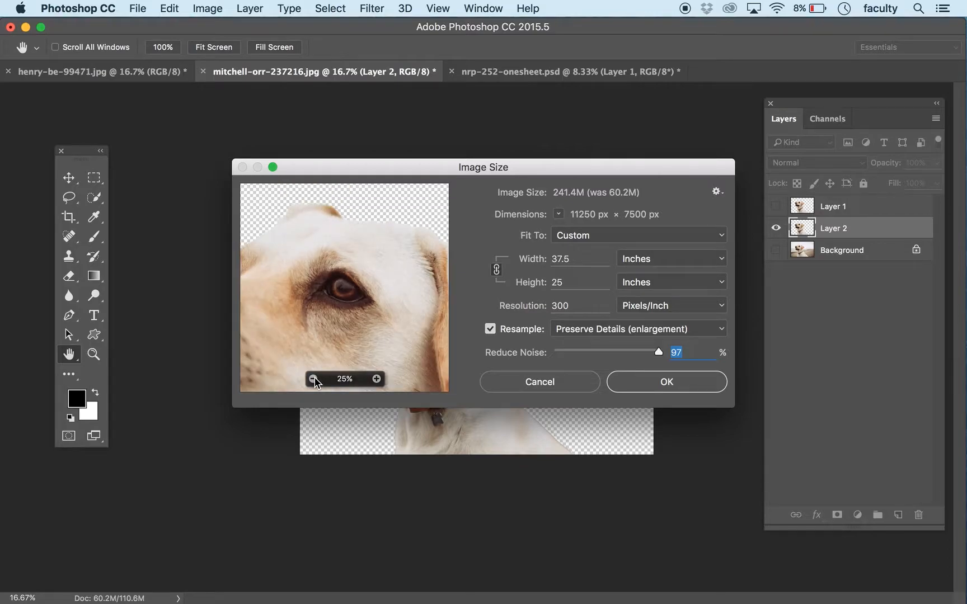
Step: Set Reduce Noise to 25% and apply the image enlargement
{"action": "left_click", "coordinate": [595, 352]}
{"action": "left_click_drag", "start_coordinate": [590, 352], "coordinate": [604, 353]}
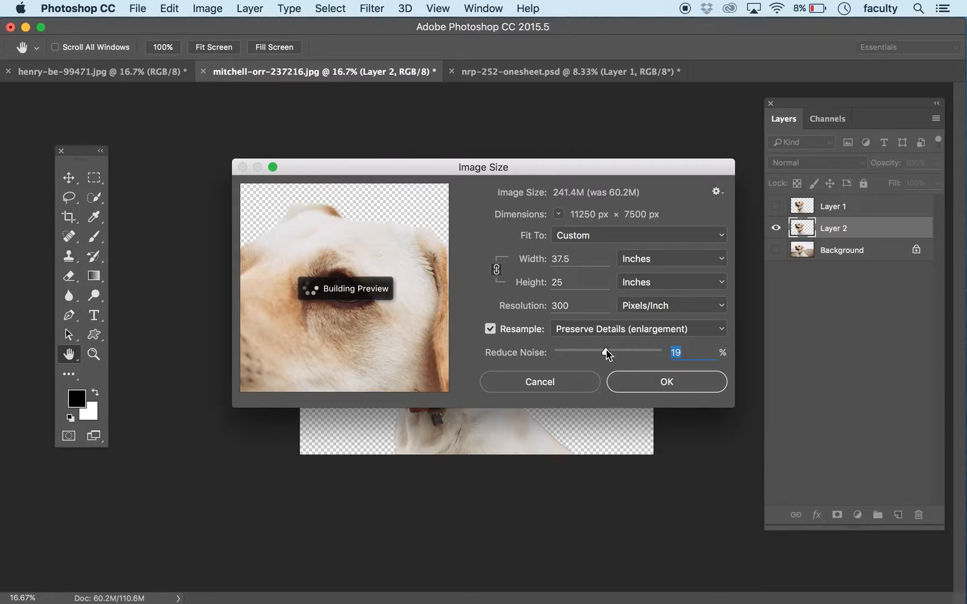
{"action": "left_click_drag", "start_coordinate": [607, 354], "coordinate": [609, 352]}
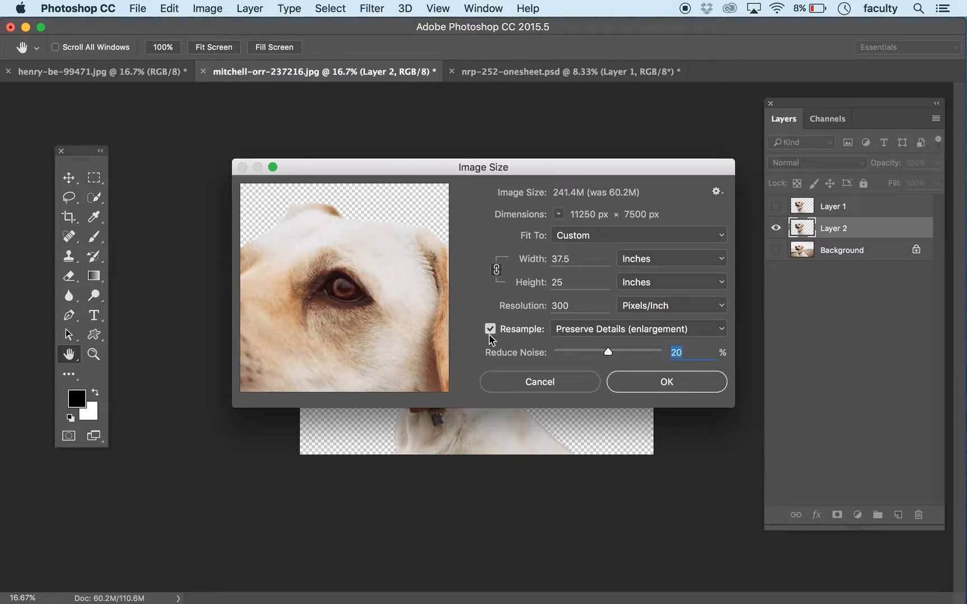
{"action": "left_click_drag", "start_coordinate": [608, 352], "coordinate": [610, 353]}
{"action": "left_click", "coordinate": [667, 385]}
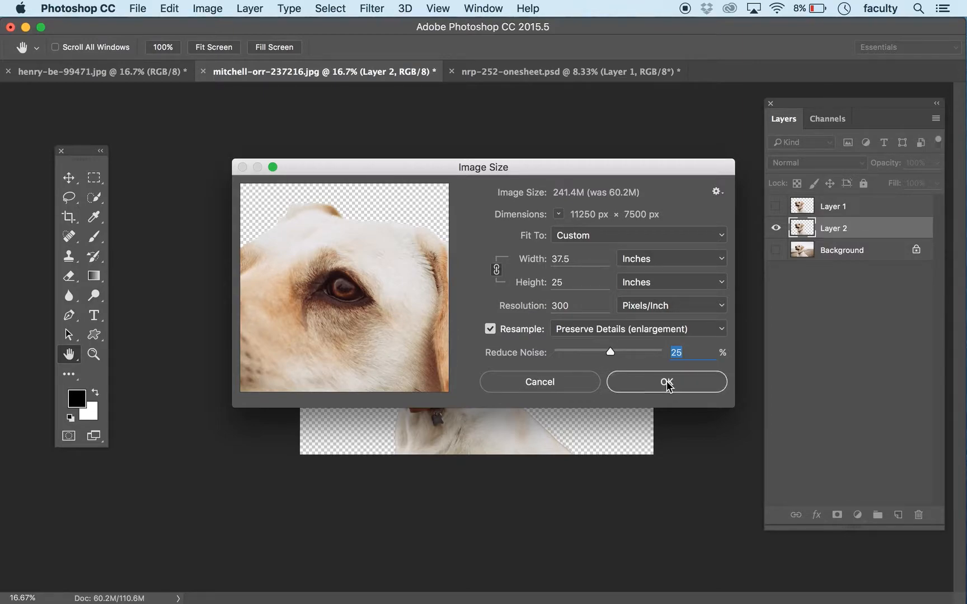